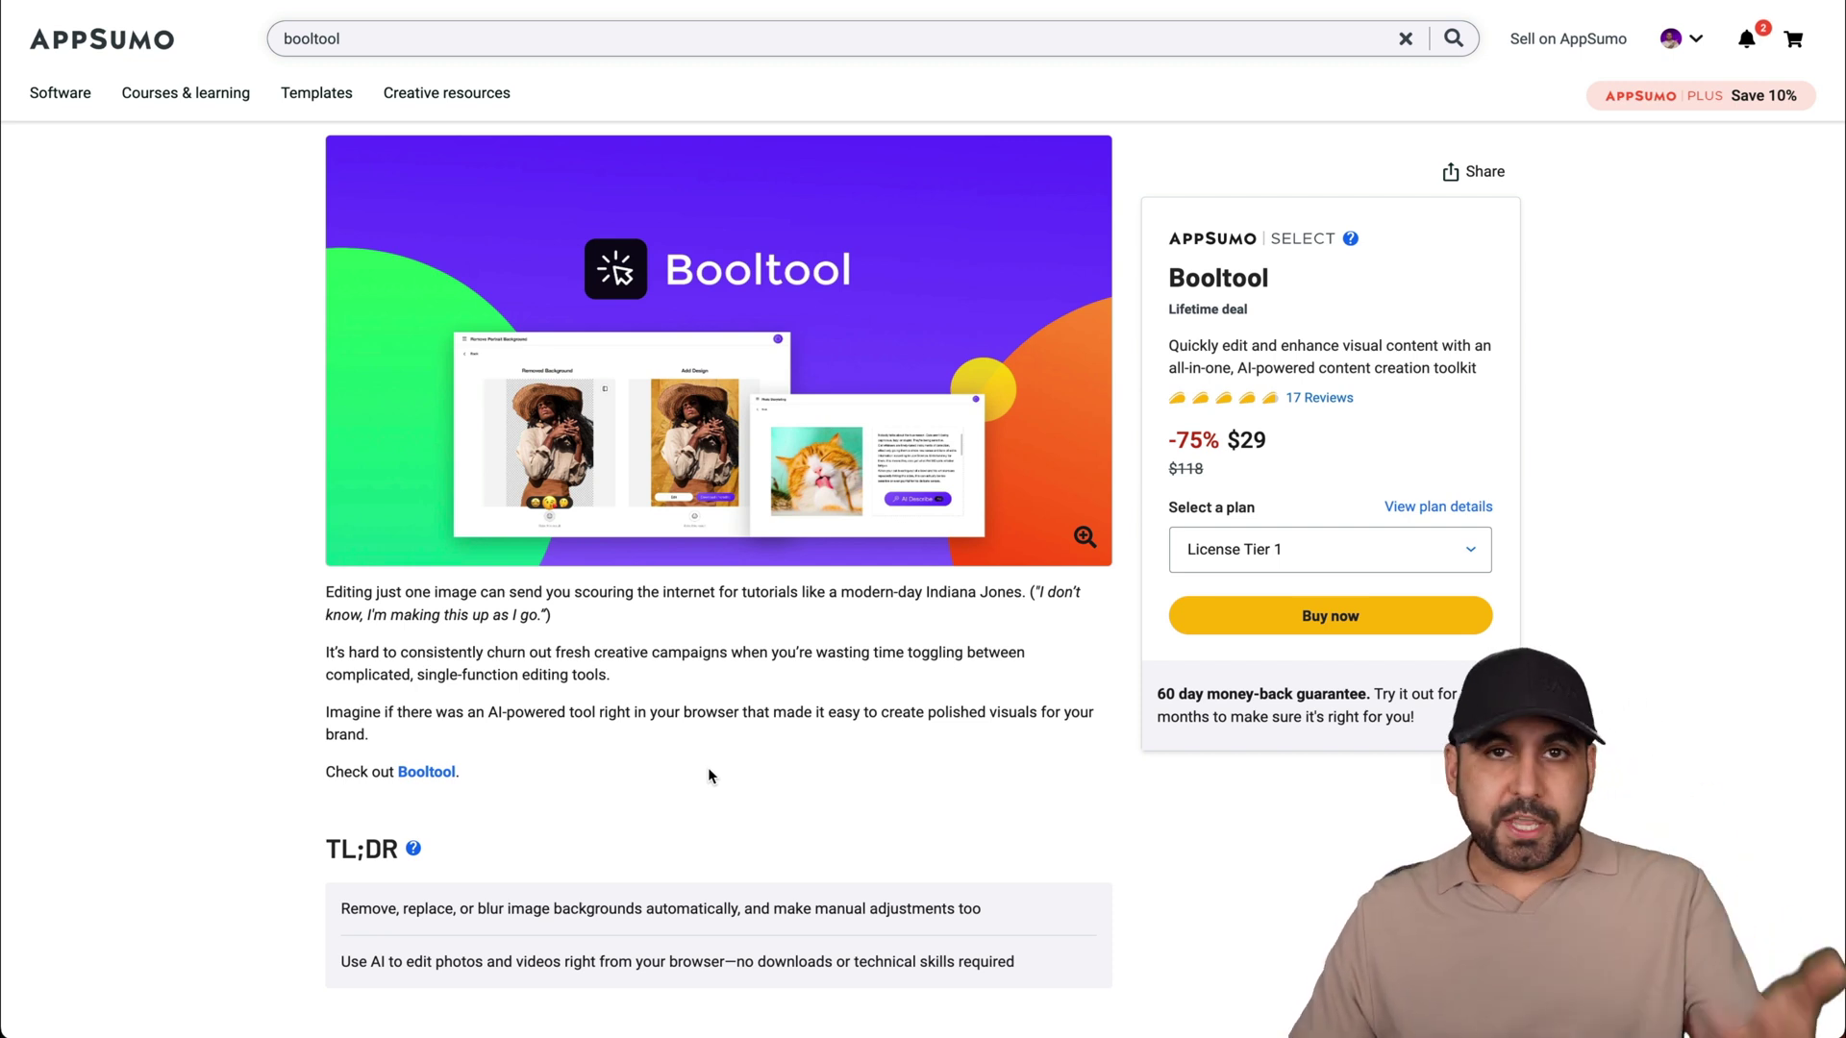
# Scroll down the AppSumo deal to the Plans & features for Tier 1 ($29) and Tier 2 ($69).
pyautogui.scroll(-5, 708, 772)
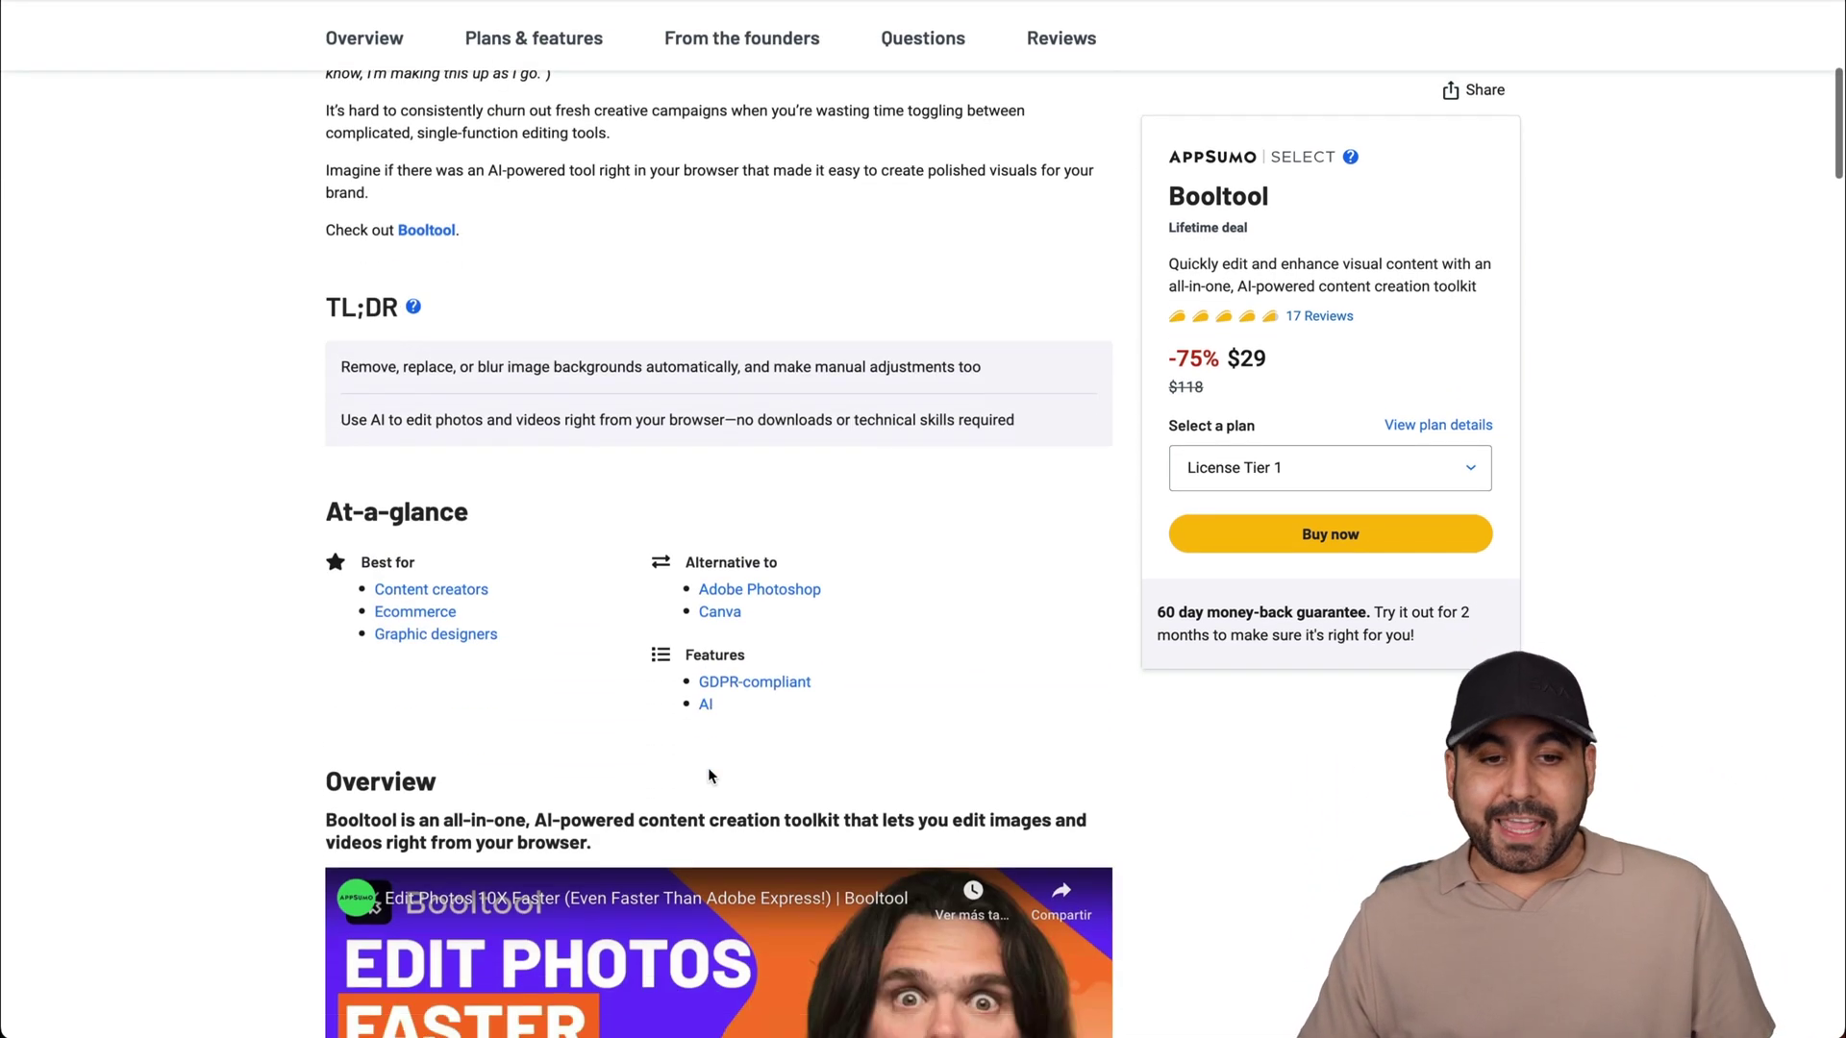
pyautogui.scroll(-20, 708, 774)
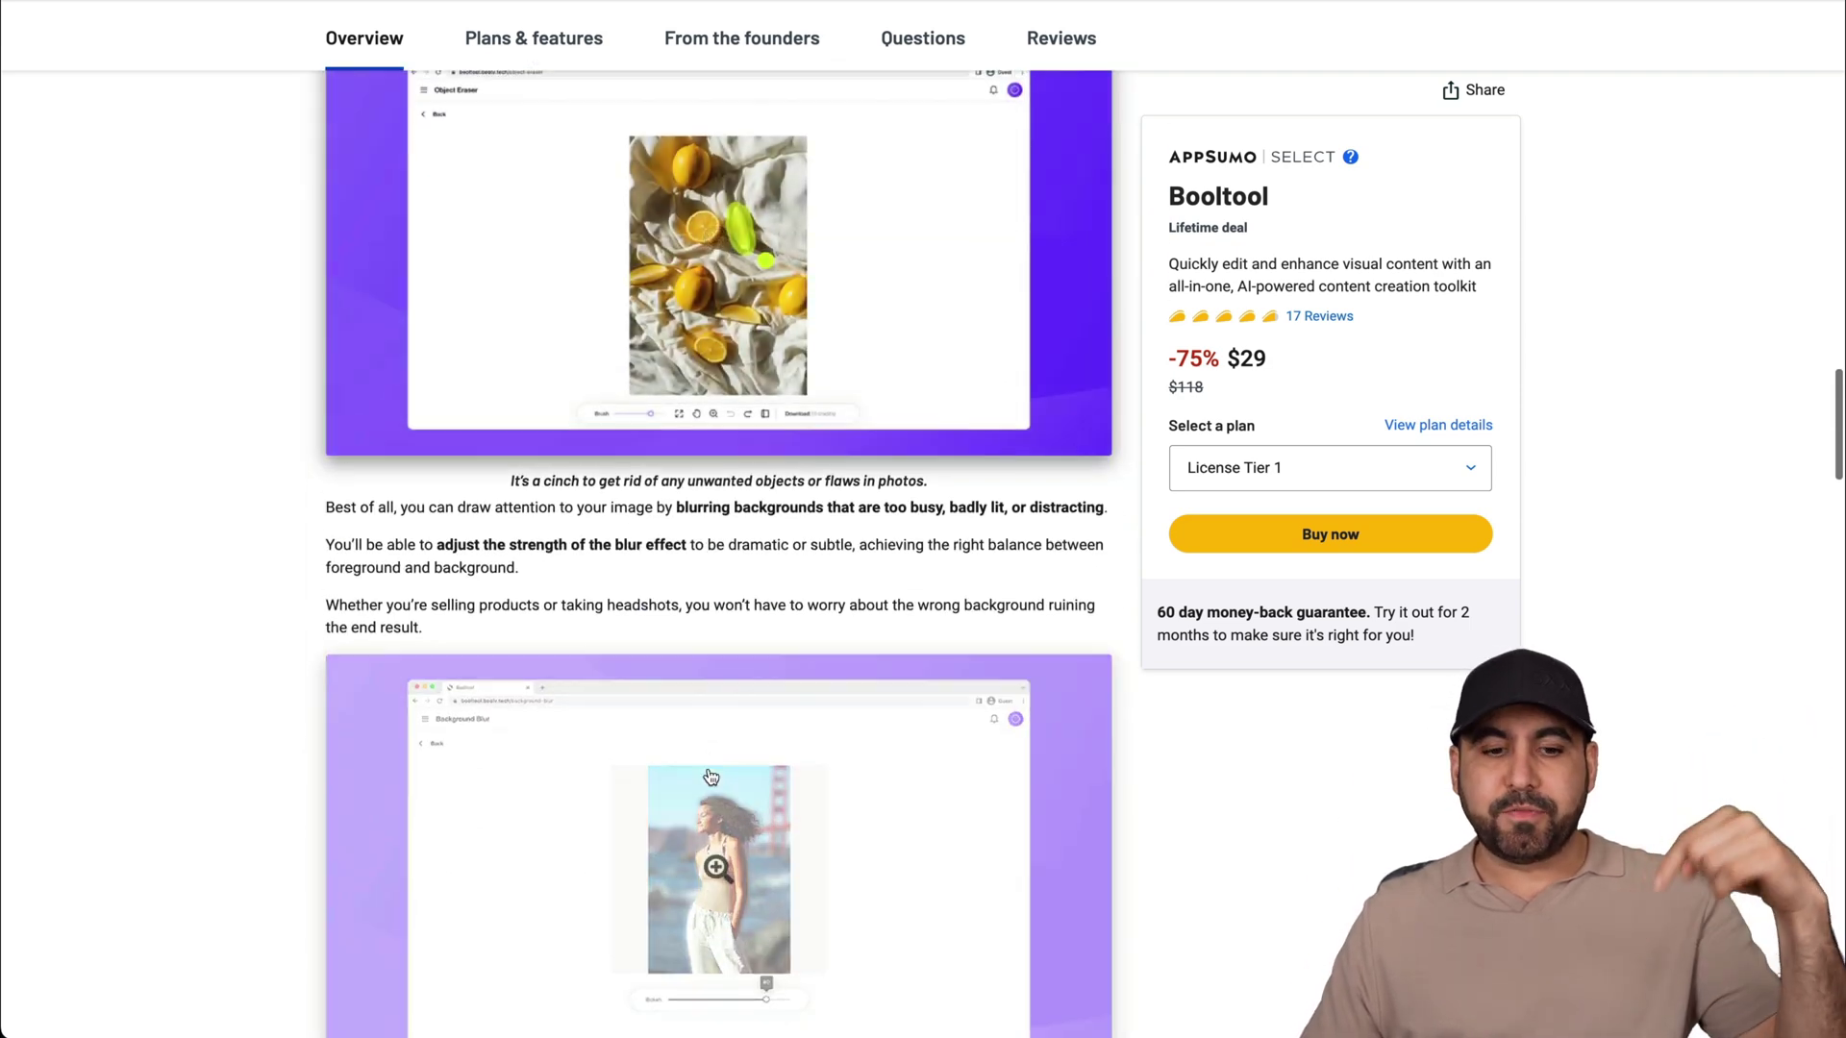
pyautogui.scroll(-14, 710, 775)
pyautogui.scroll(-3, 709, 772)
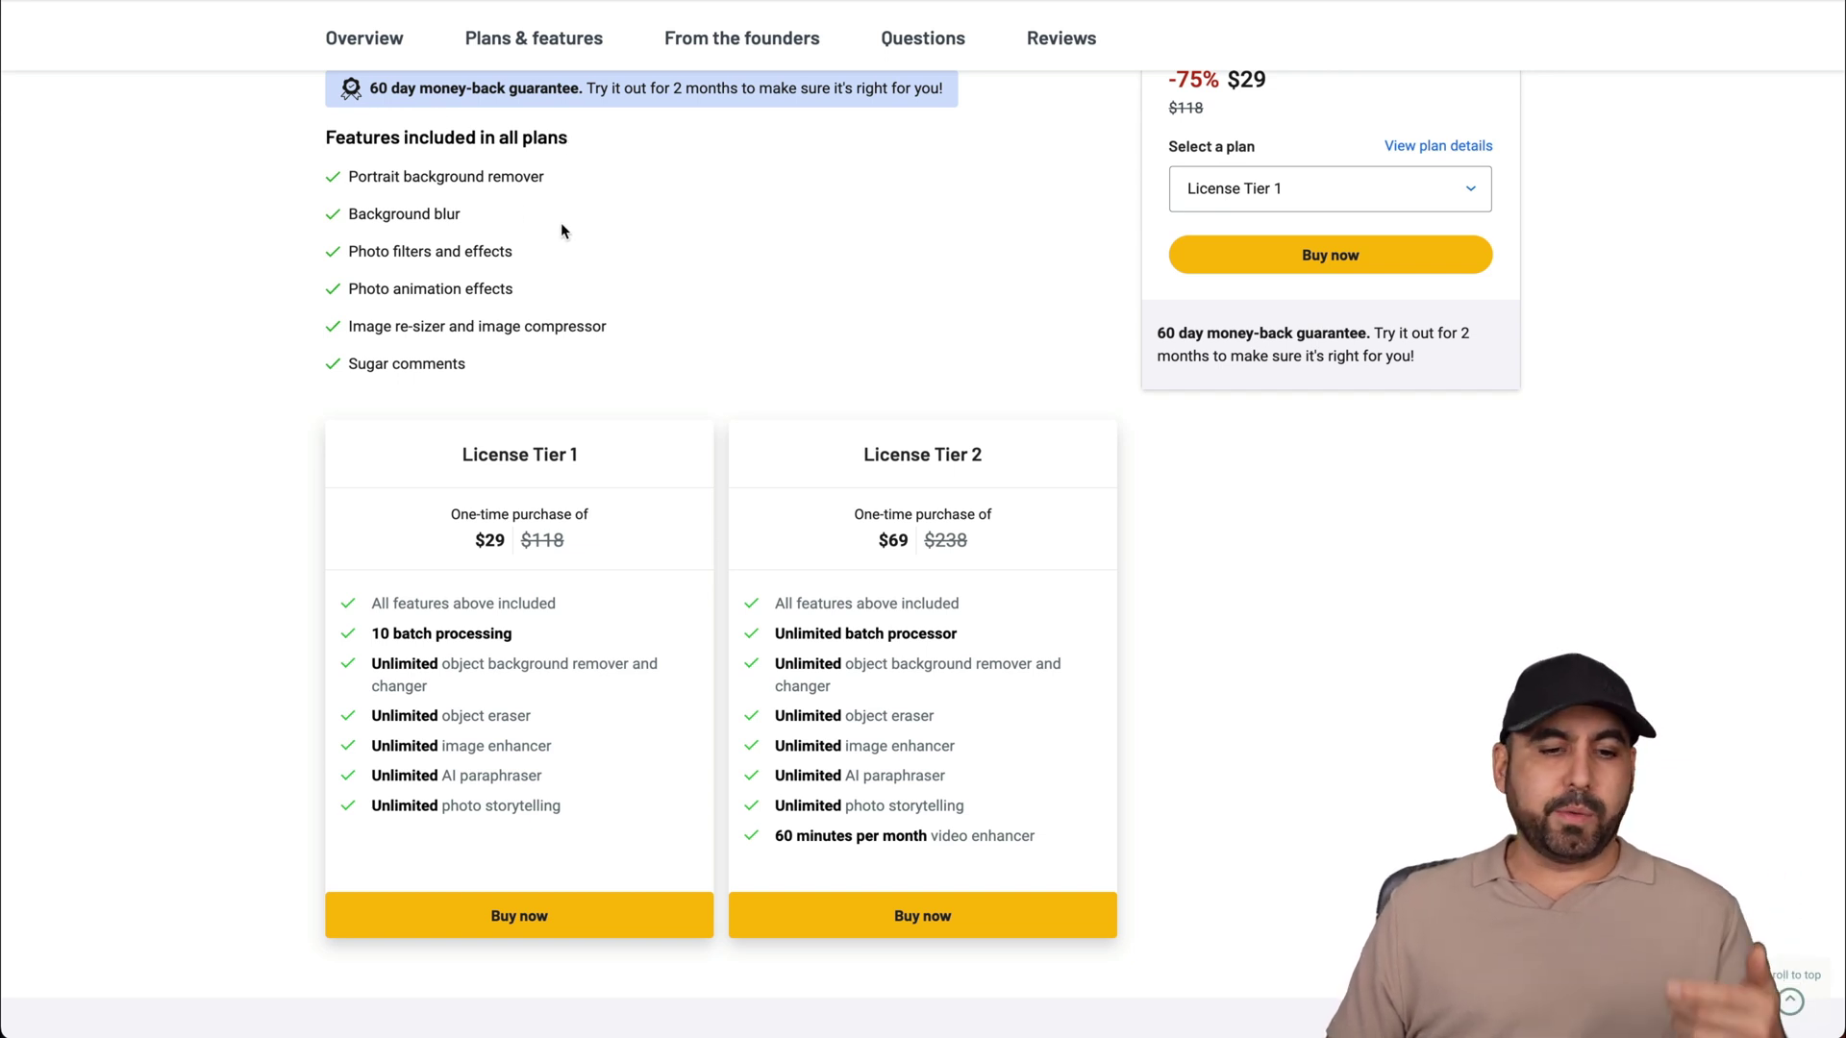
pyautogui.scroll(-3, 560, 342)
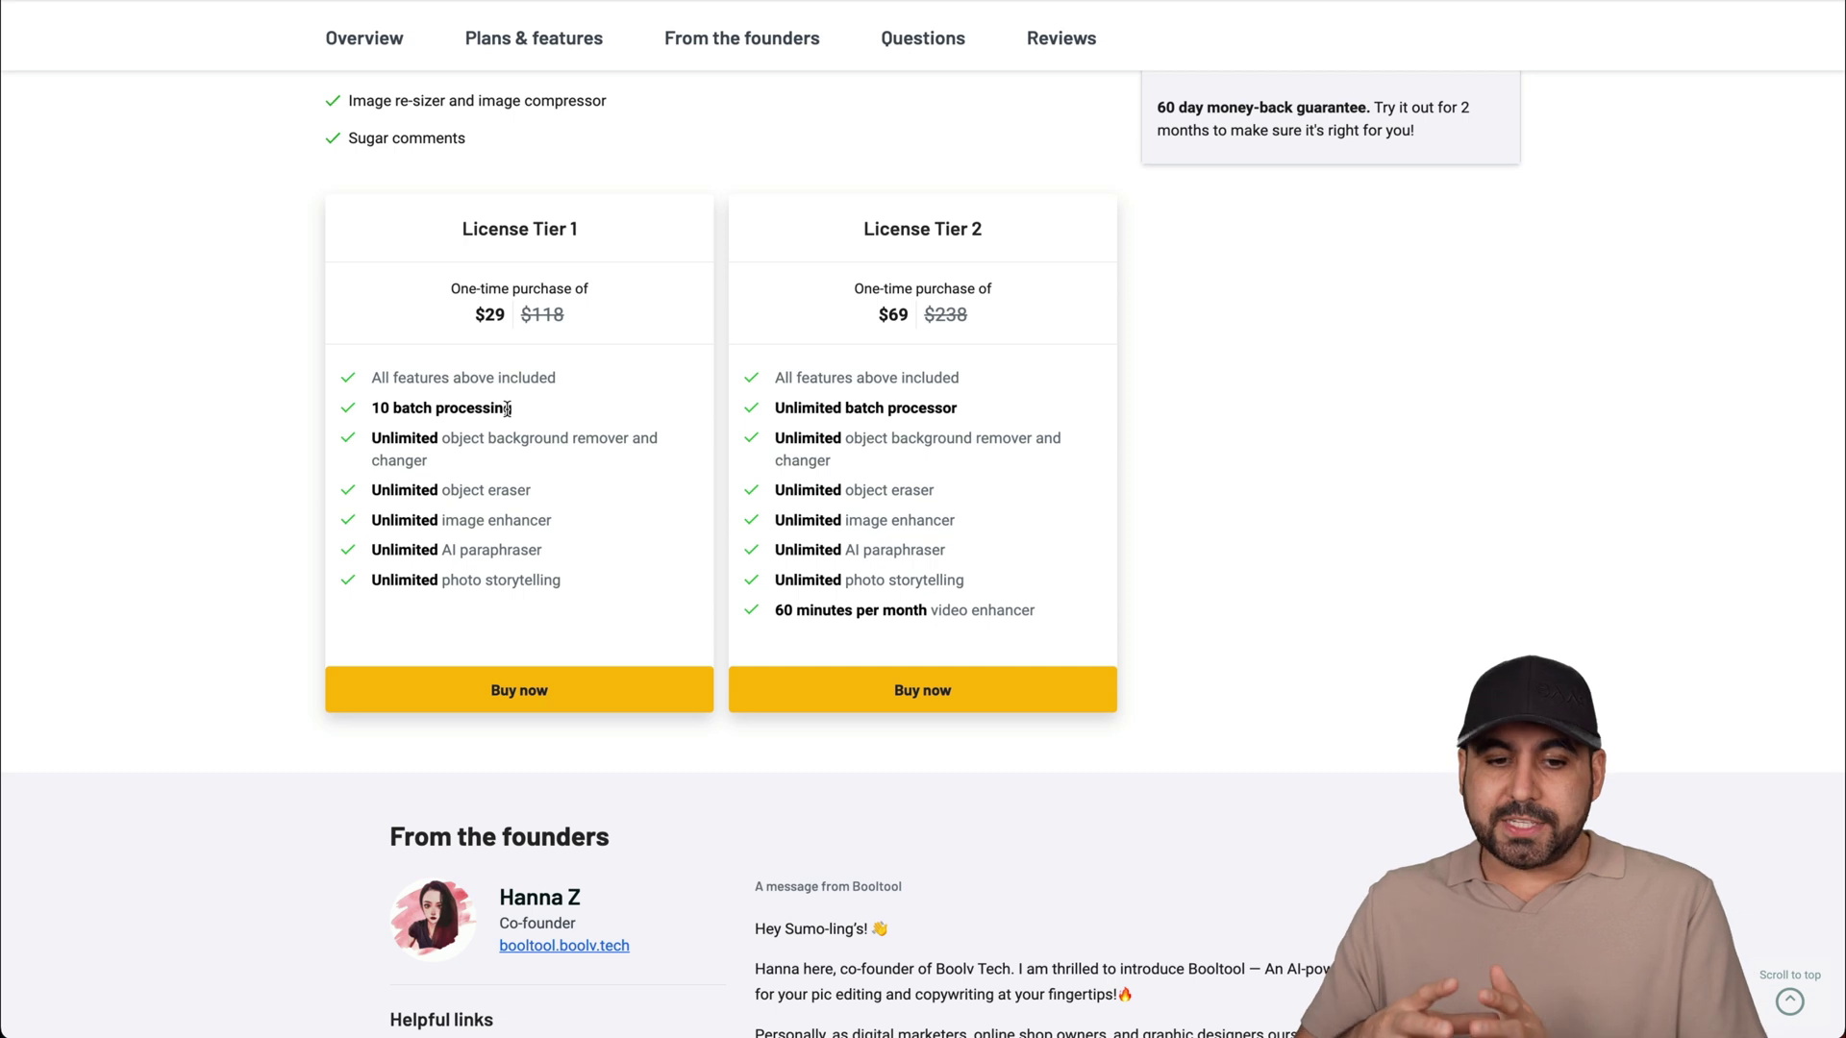
# Highlight Tier 2's unlimited batch processor and 60 minutes per month video enhancer, then clear the highlight.
pyautogui.moveTo(775, 408); pyautogui.dragTo(966, 409)
pyautogui.click(966, 409)
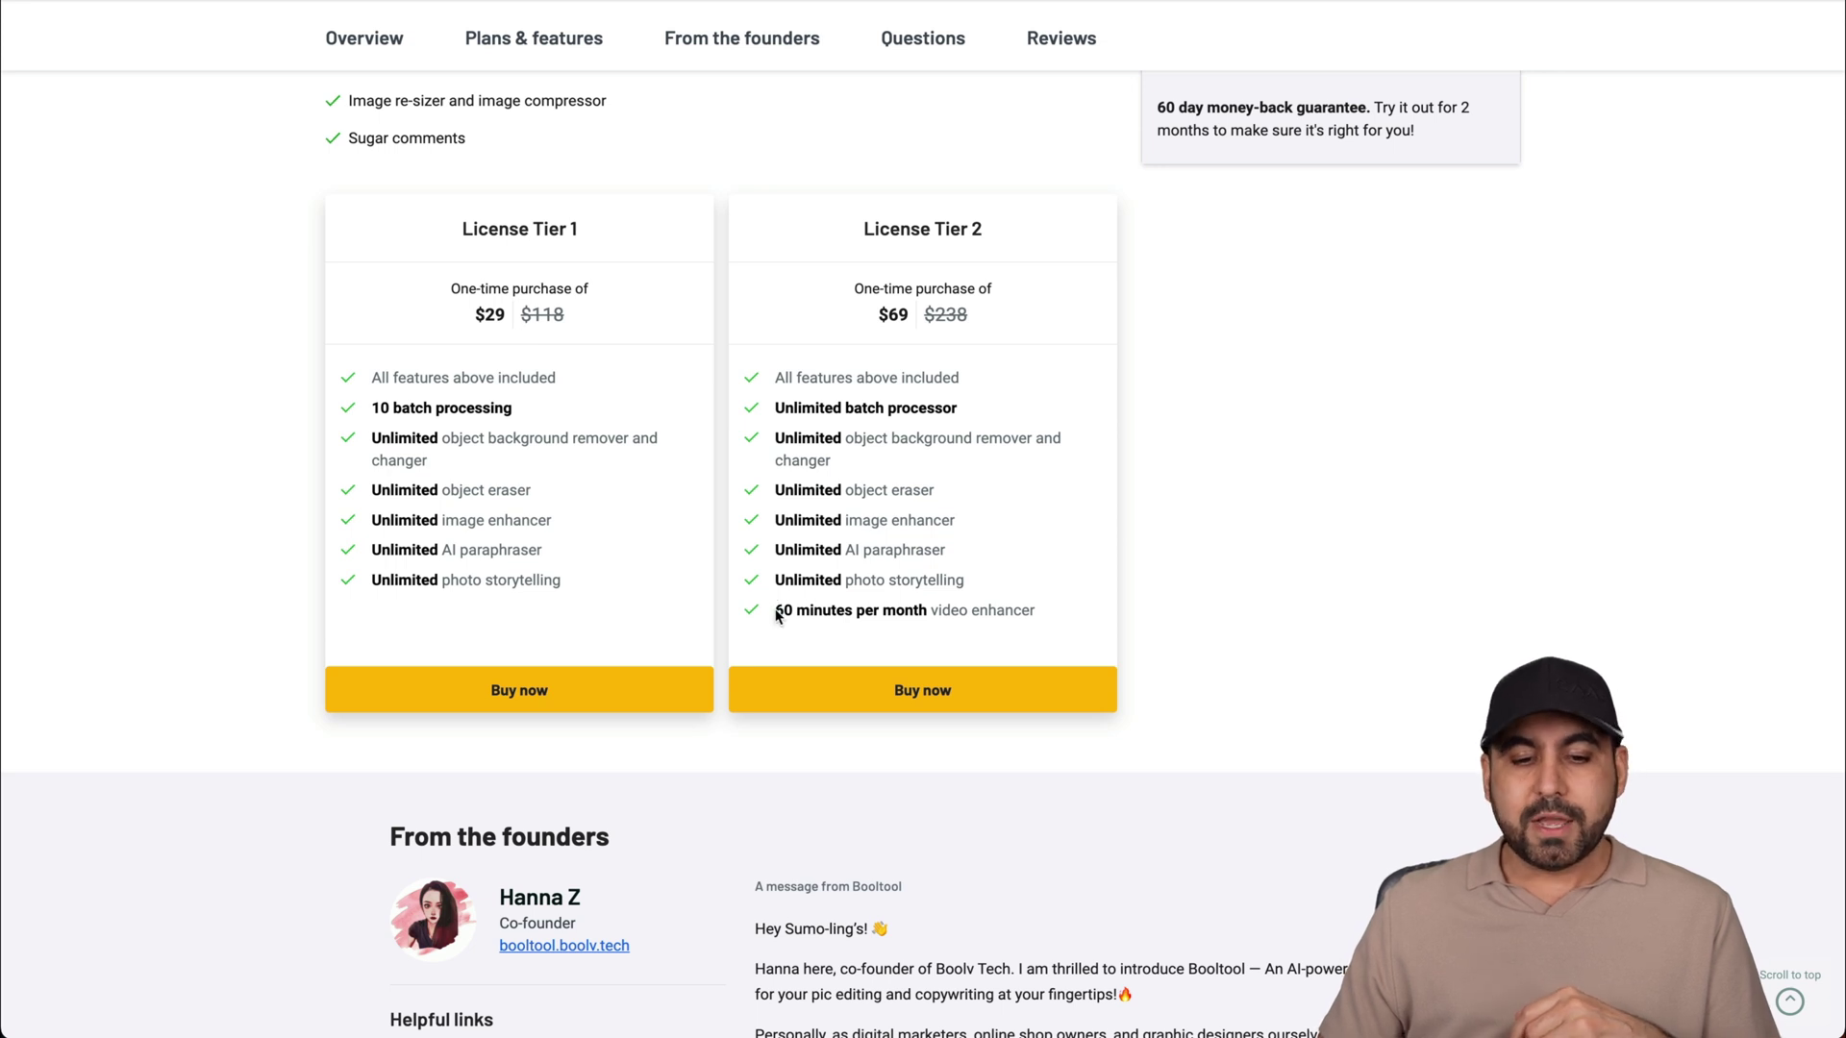
pyautogui.moveTo(776, 615); pyautogui.dragTo(1003, 613)
pyautogui.click(1038, 616)
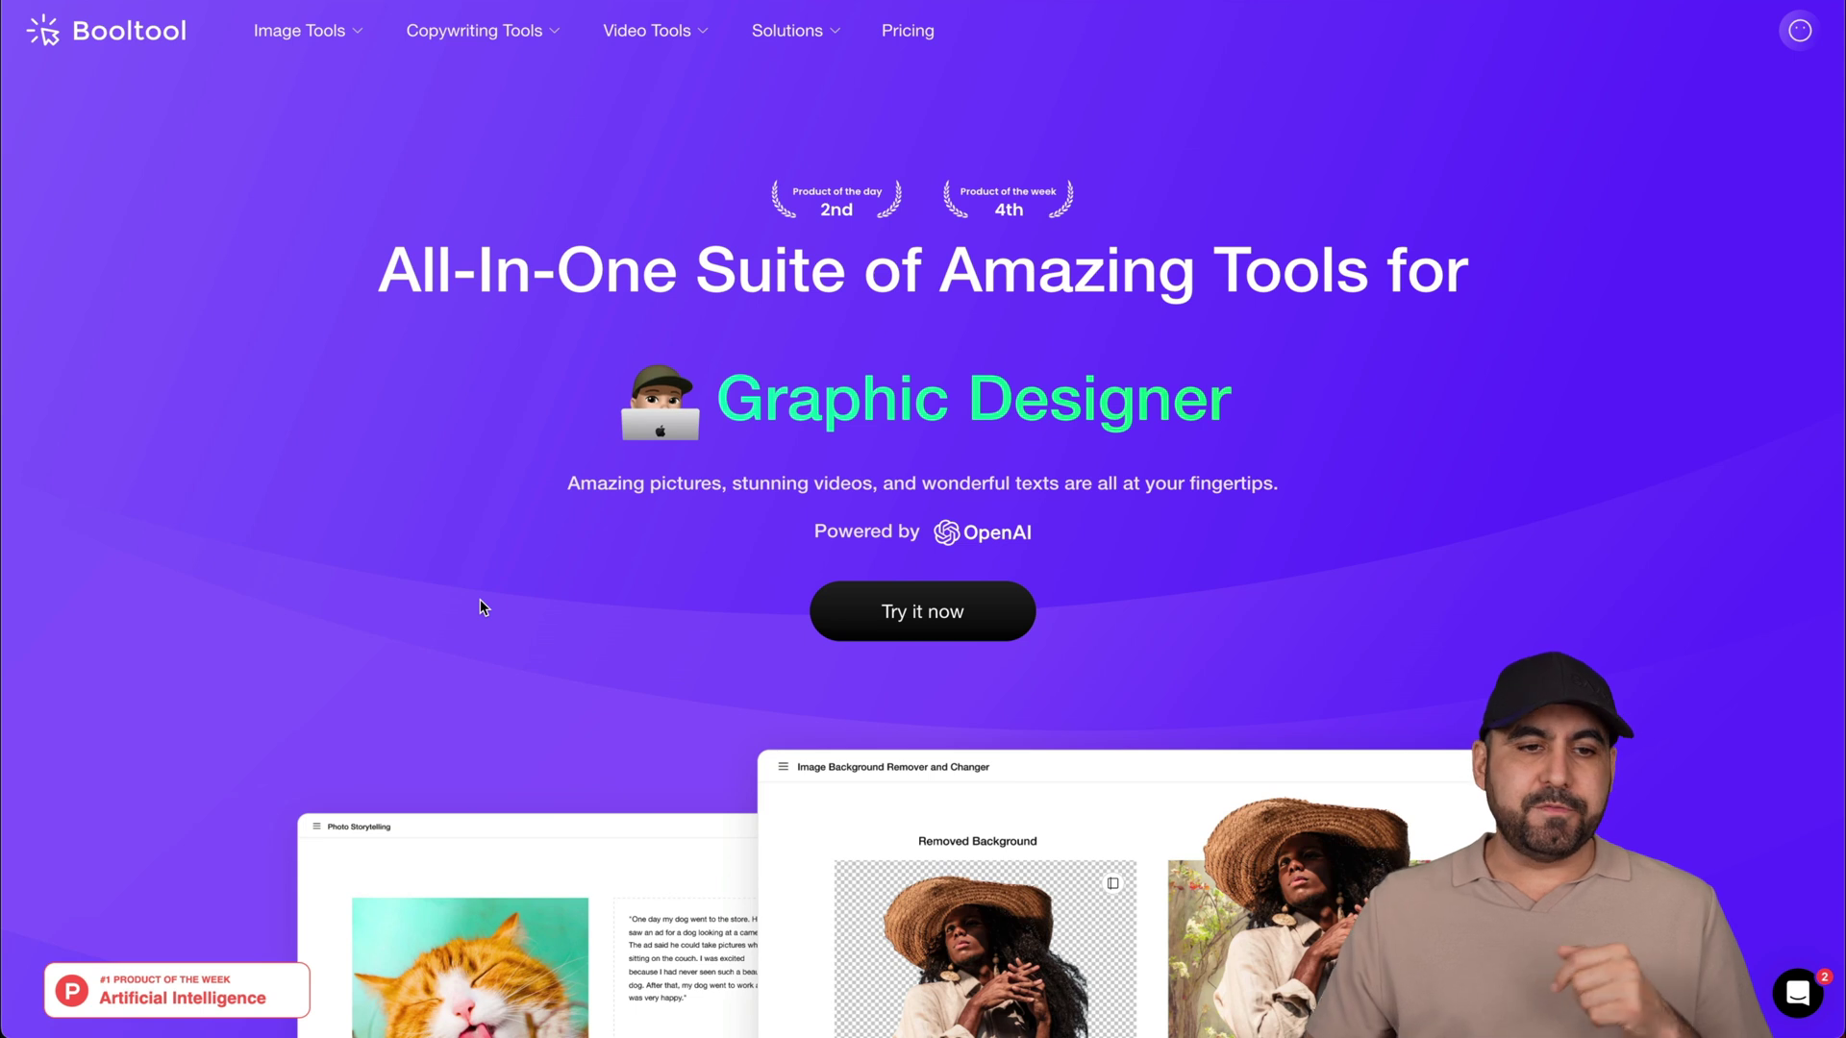
# Open the Object Eraser tool from the Image Tools dropdown.
pyautogui.moveTo(332, 42)
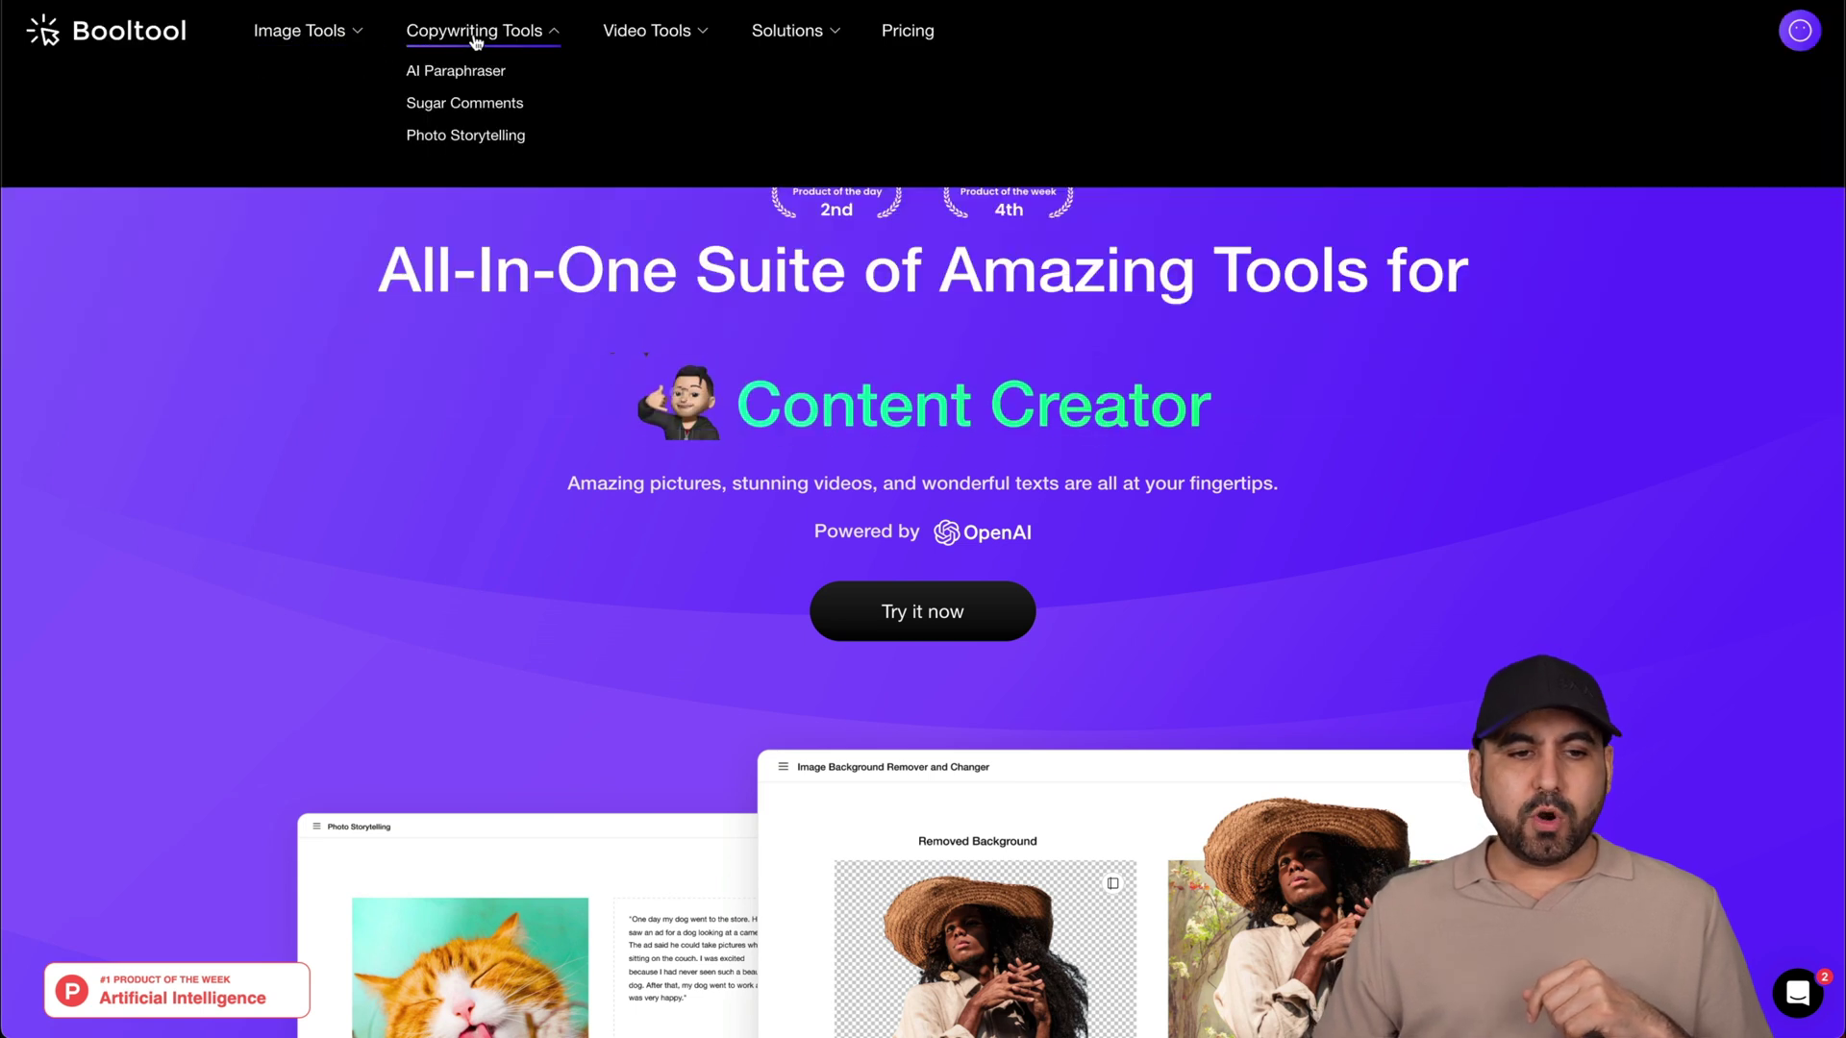
pyautogui.moveTo(678, 40)
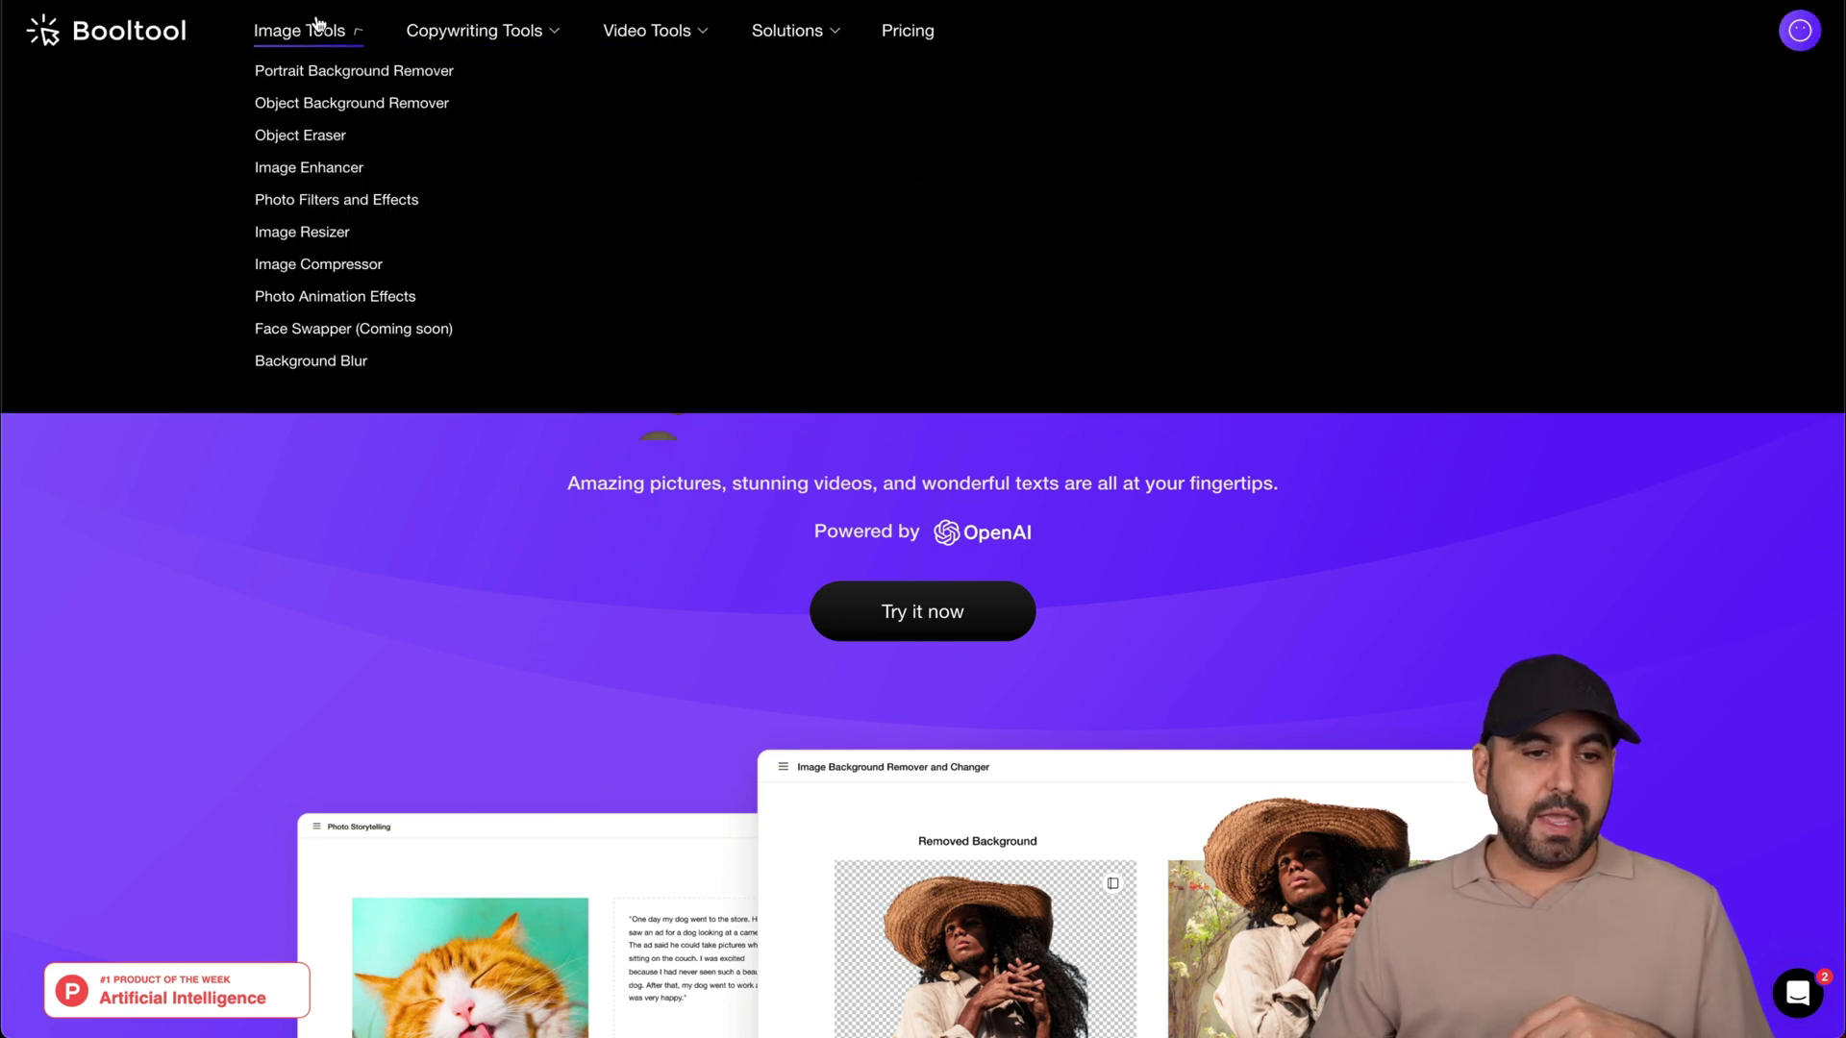
pyautogui.click(300, 136)
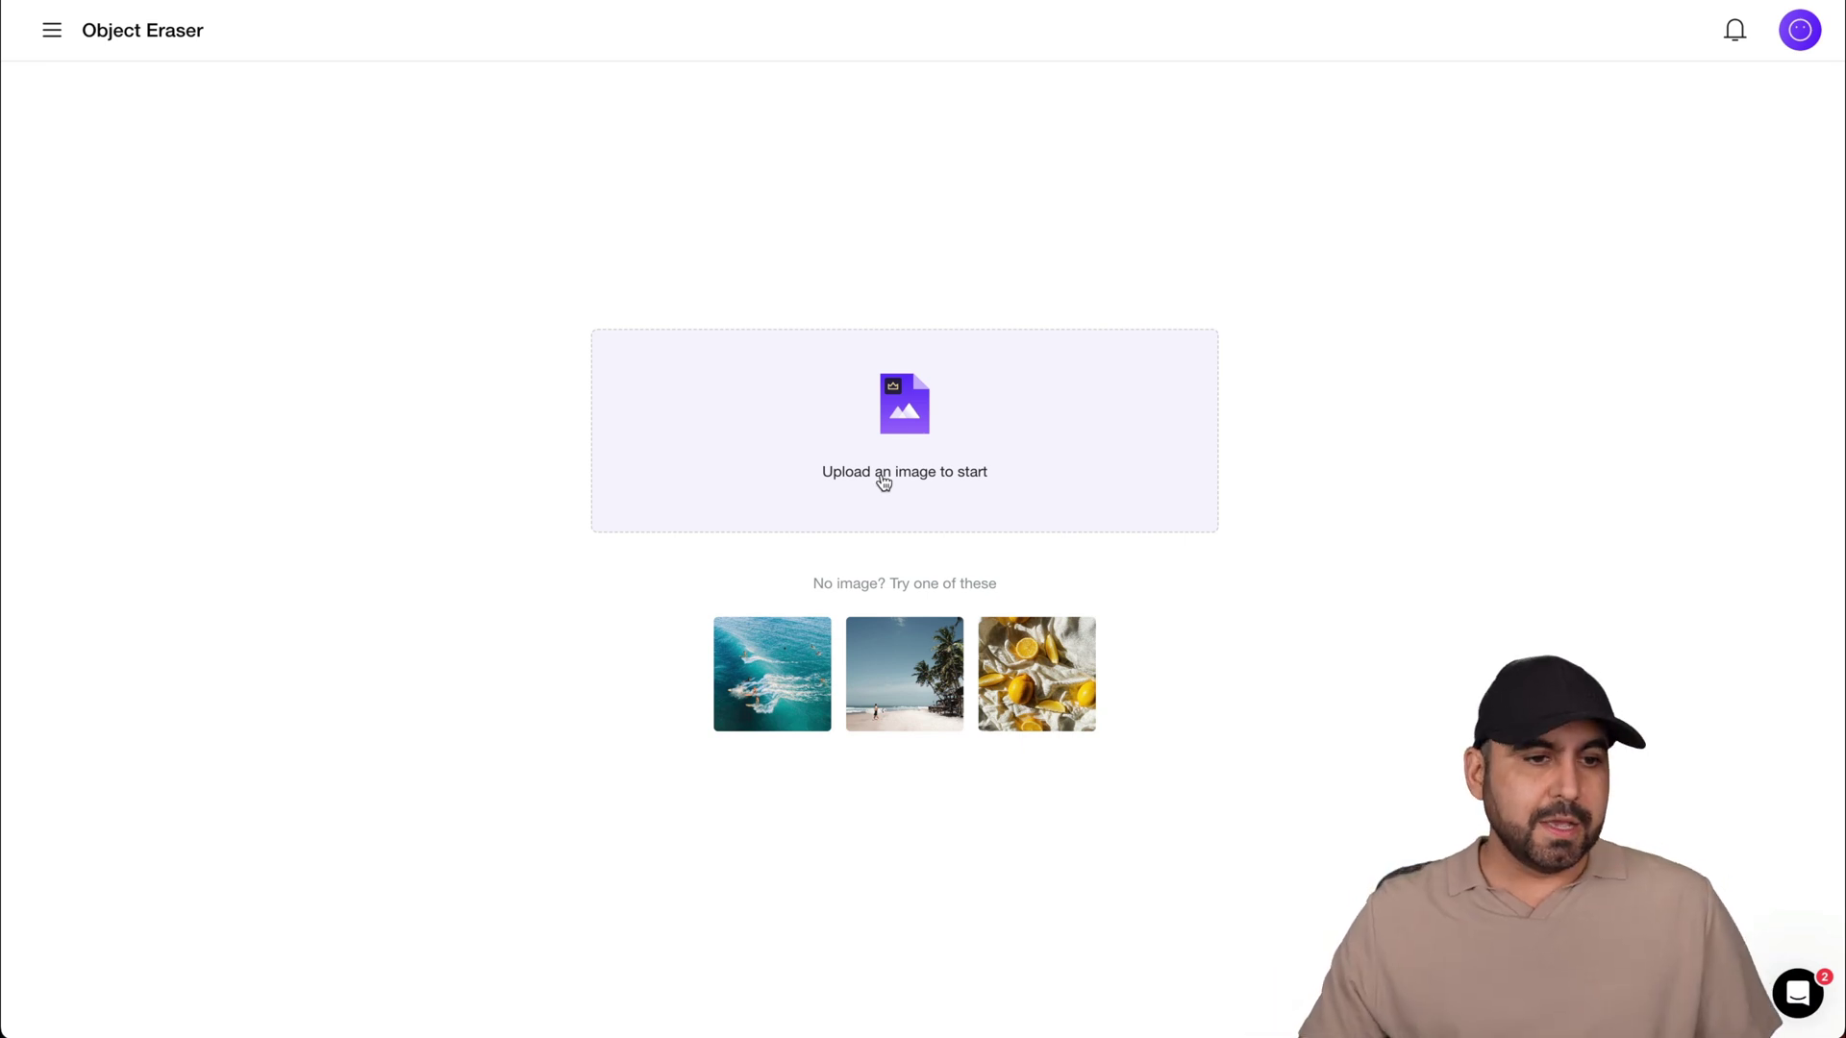
# Browse the full list of Booltool image, copywriting and video tools, then close it.
pyautogui.click(52, 30)
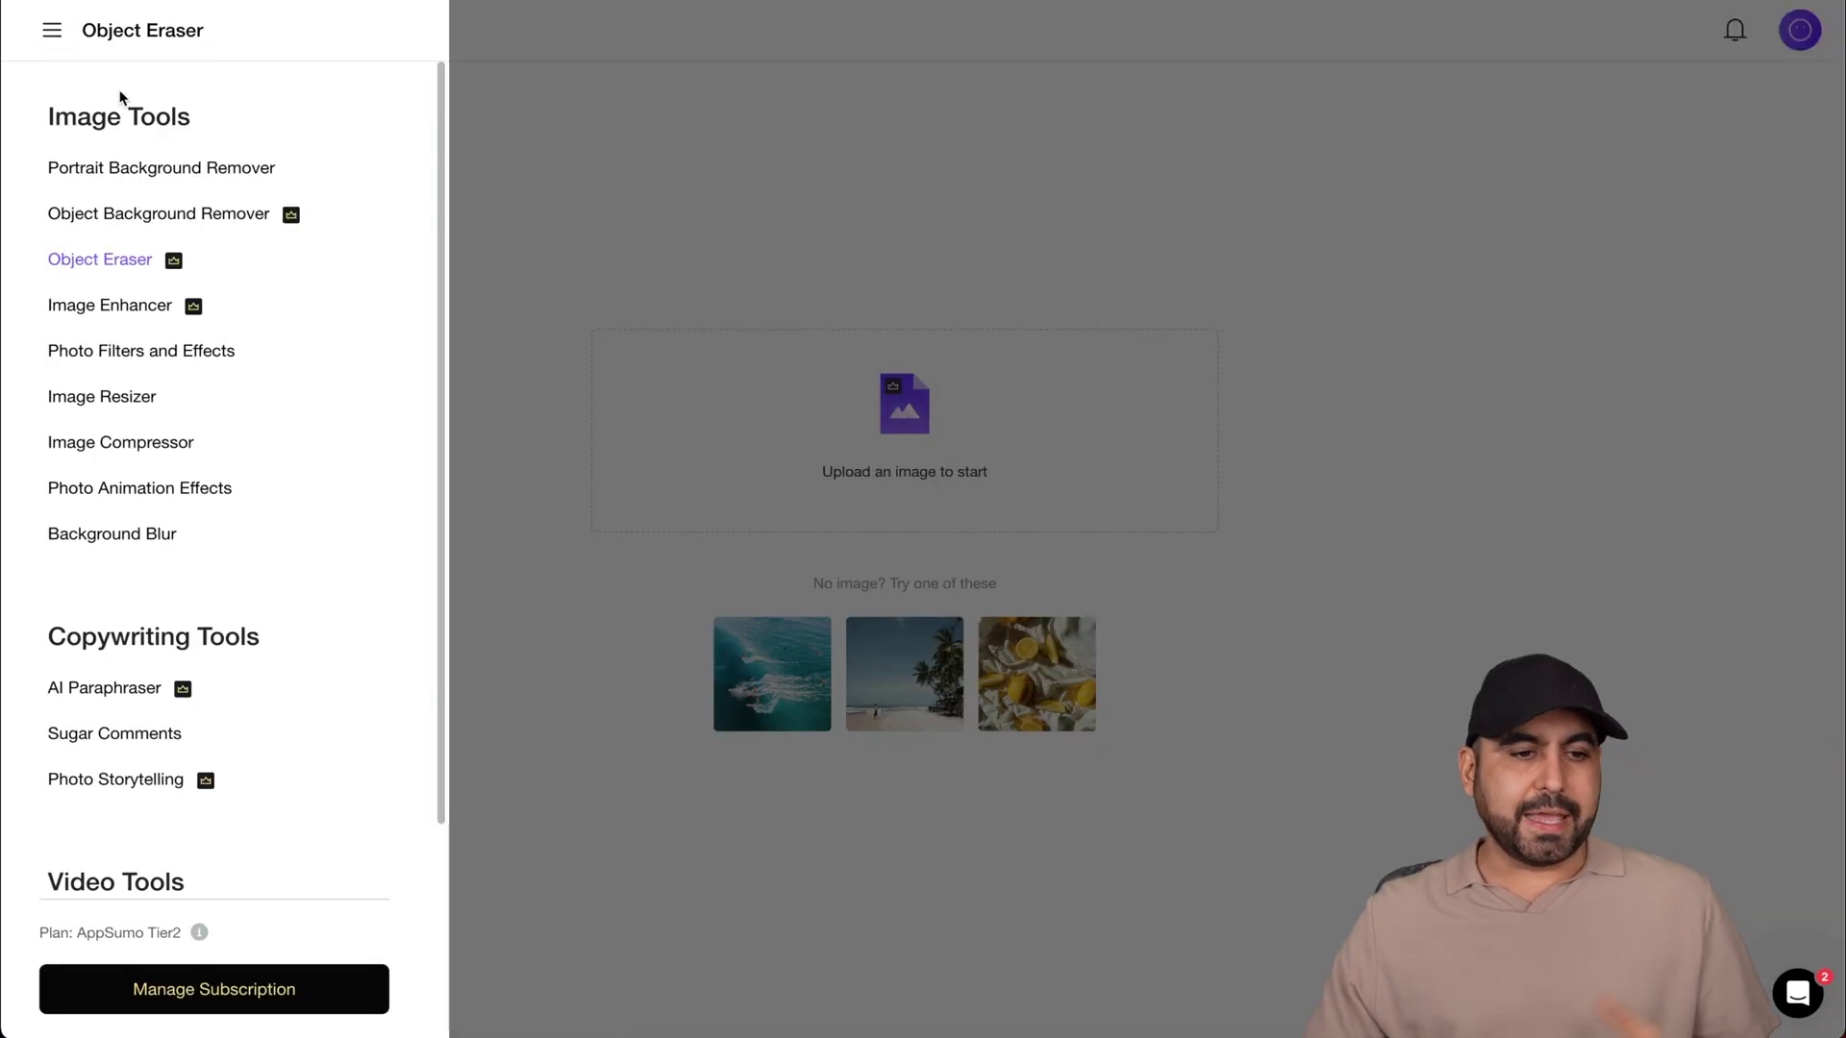
pyautogui.scroll(-2, 118, 642)
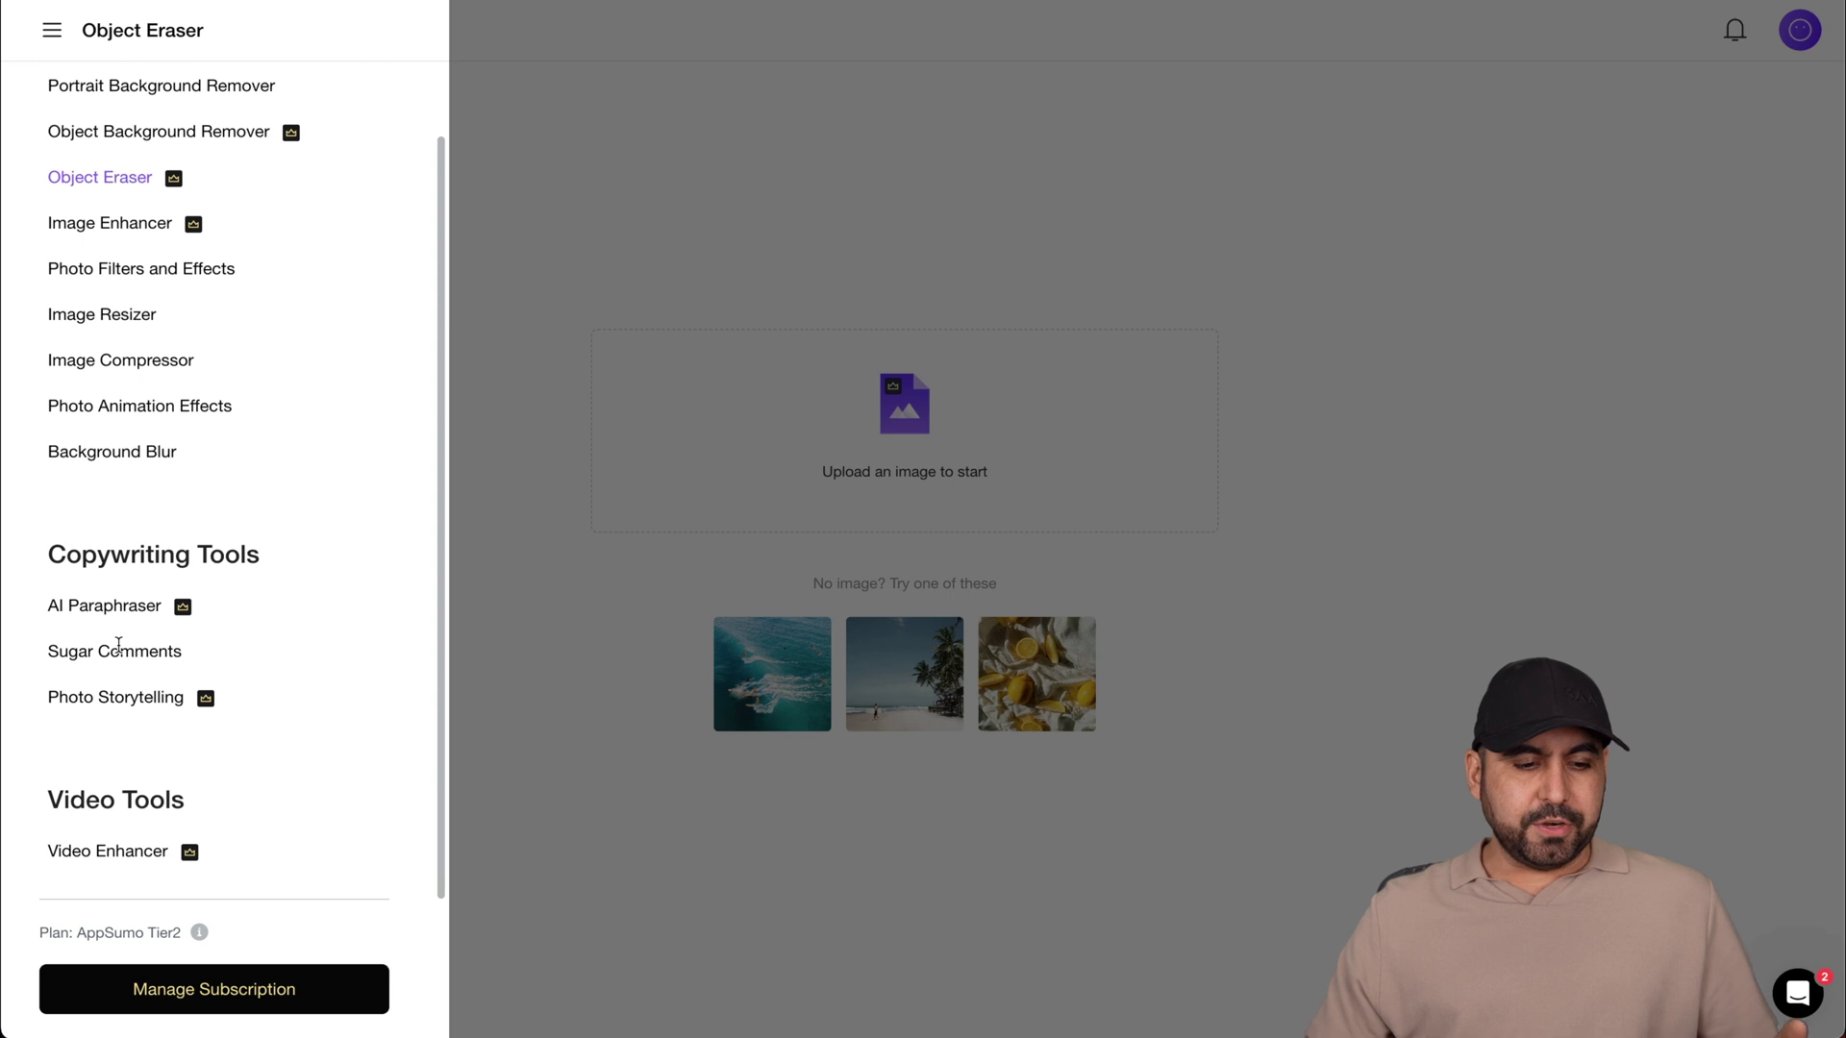
pyautogui.scroll(2, 118, 644)
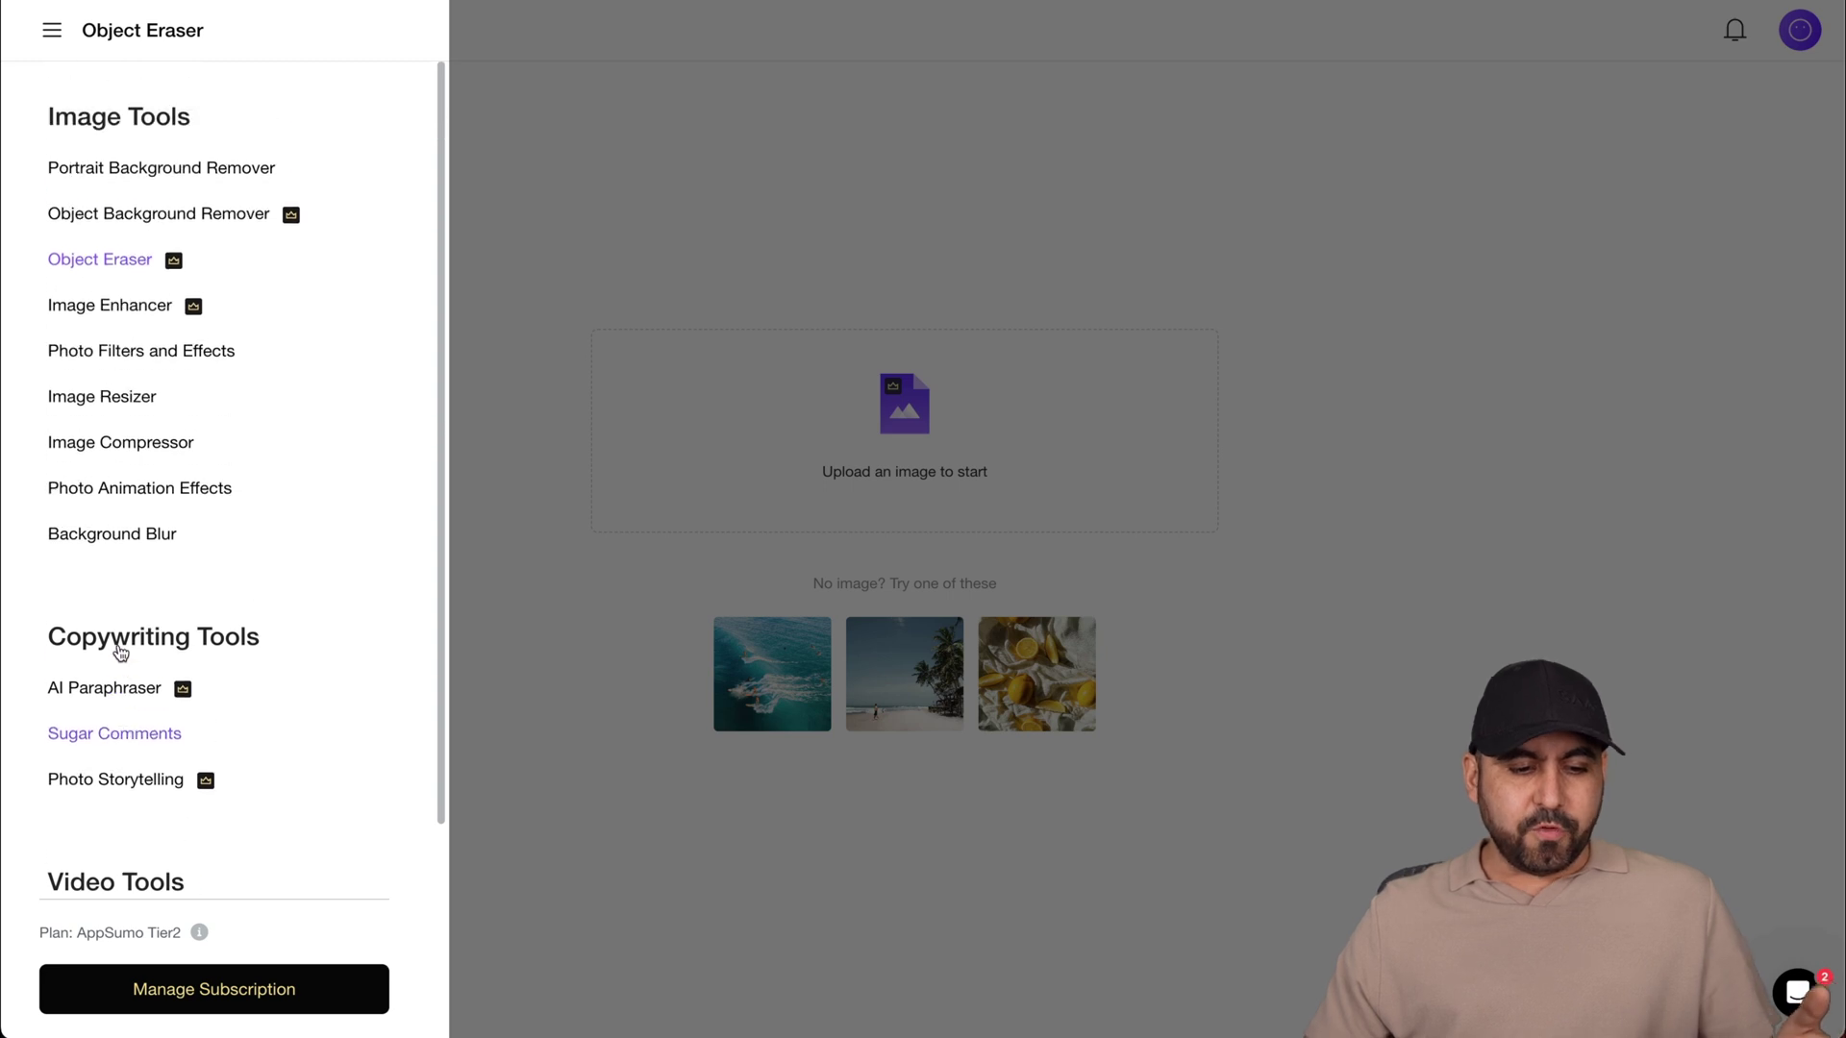
pyautogui.click(510, 493)
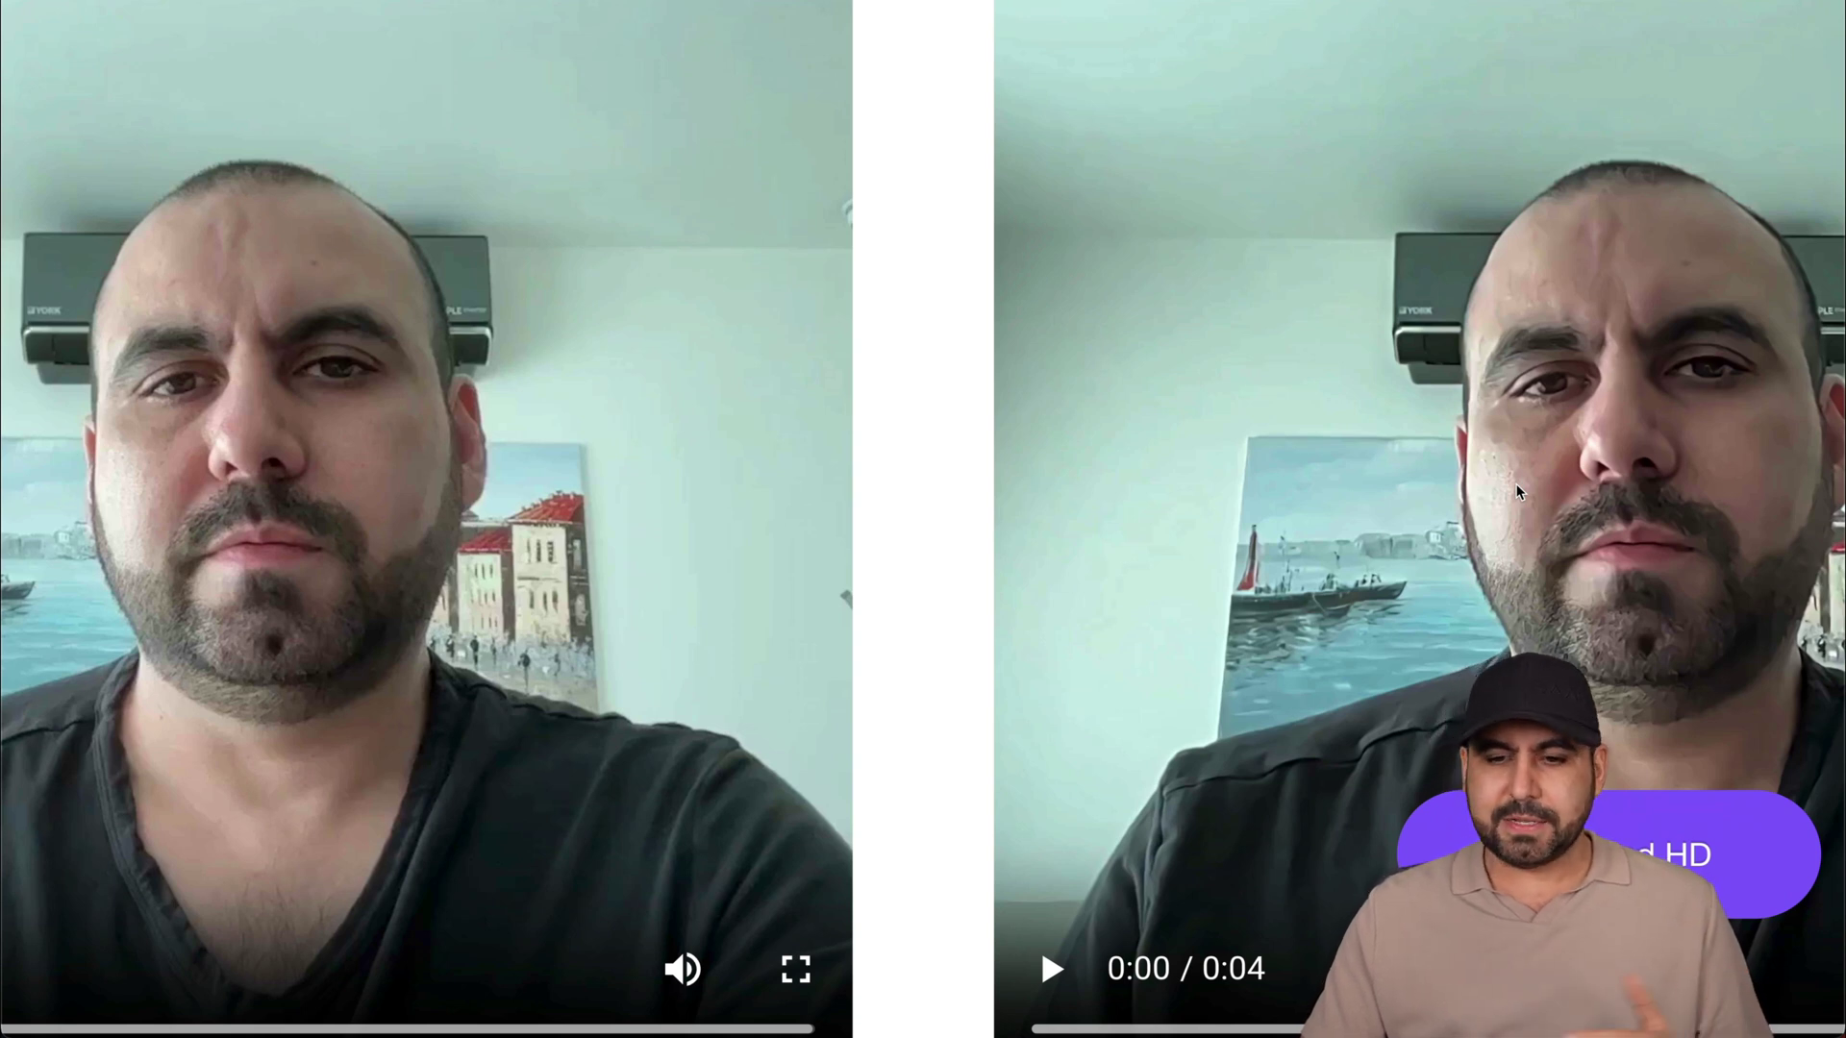
# Scroll right to view the 4-second enhanced clip beside the 20-second original.
pyautogui.hscroll(5, 1517, 493)
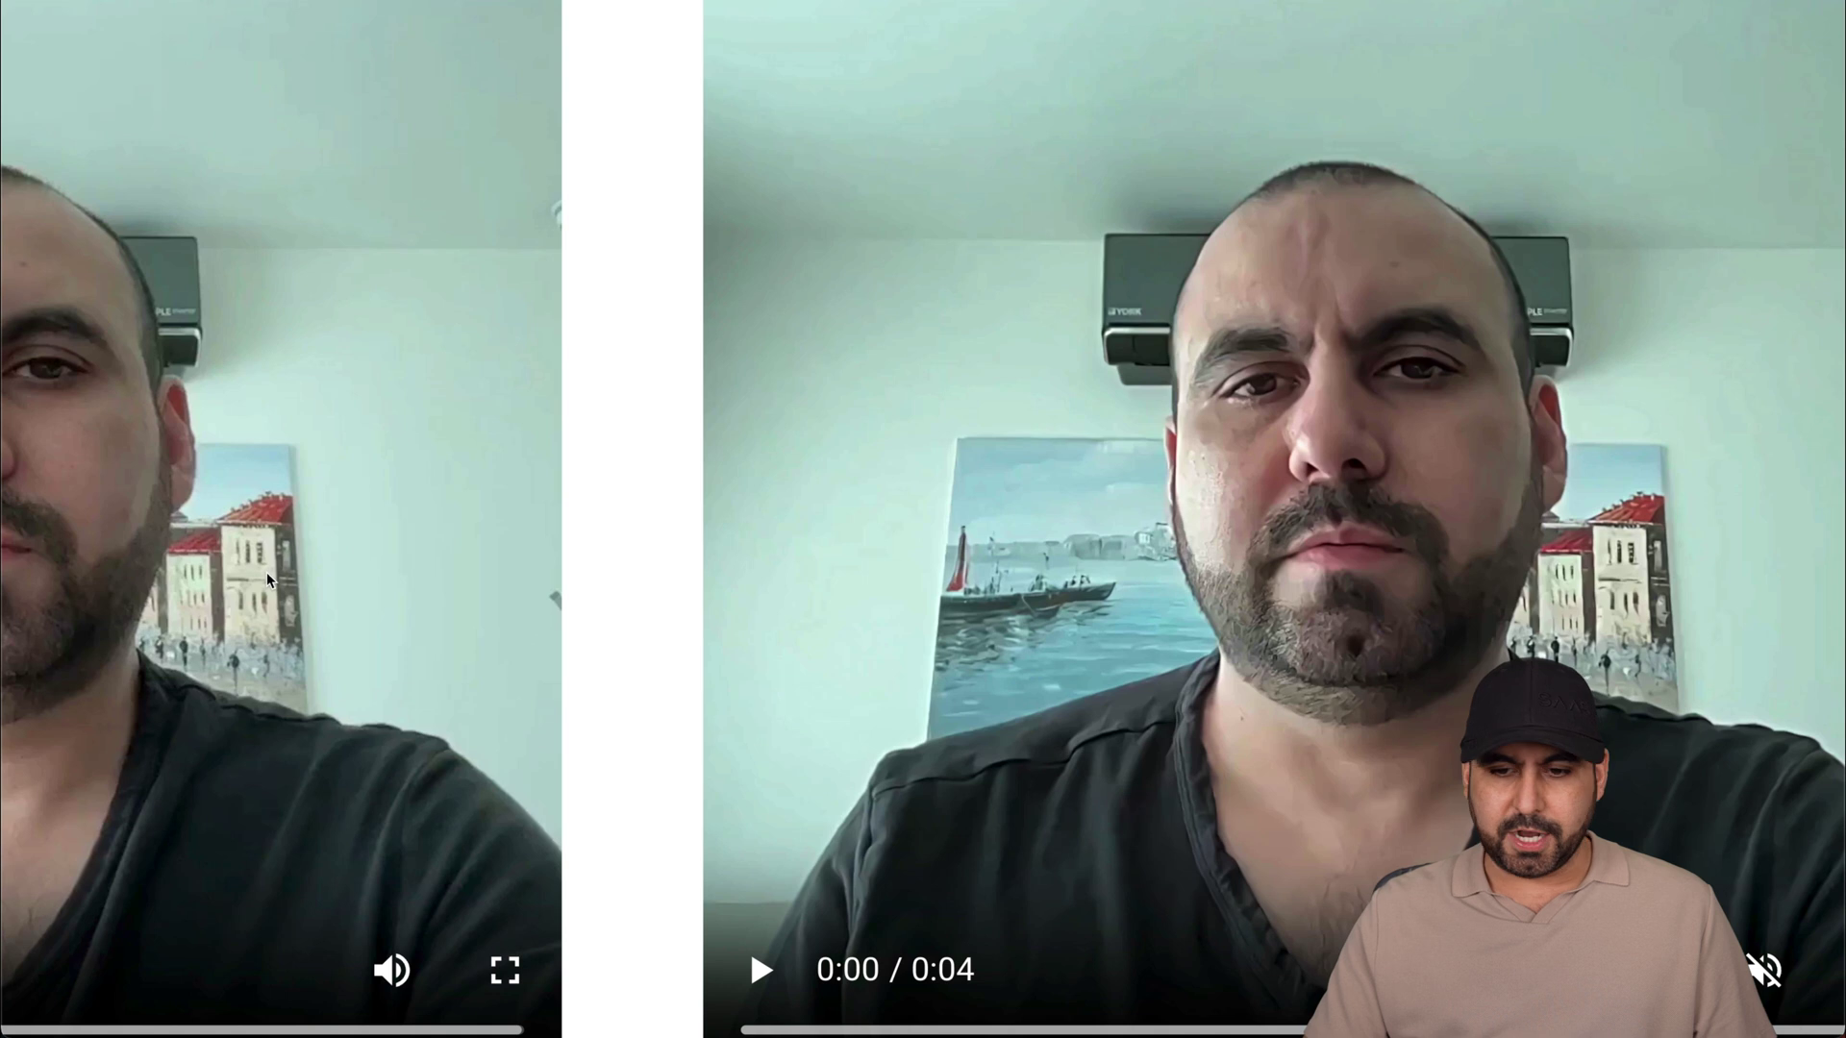
pyautogui.moveTo(1614, 536)
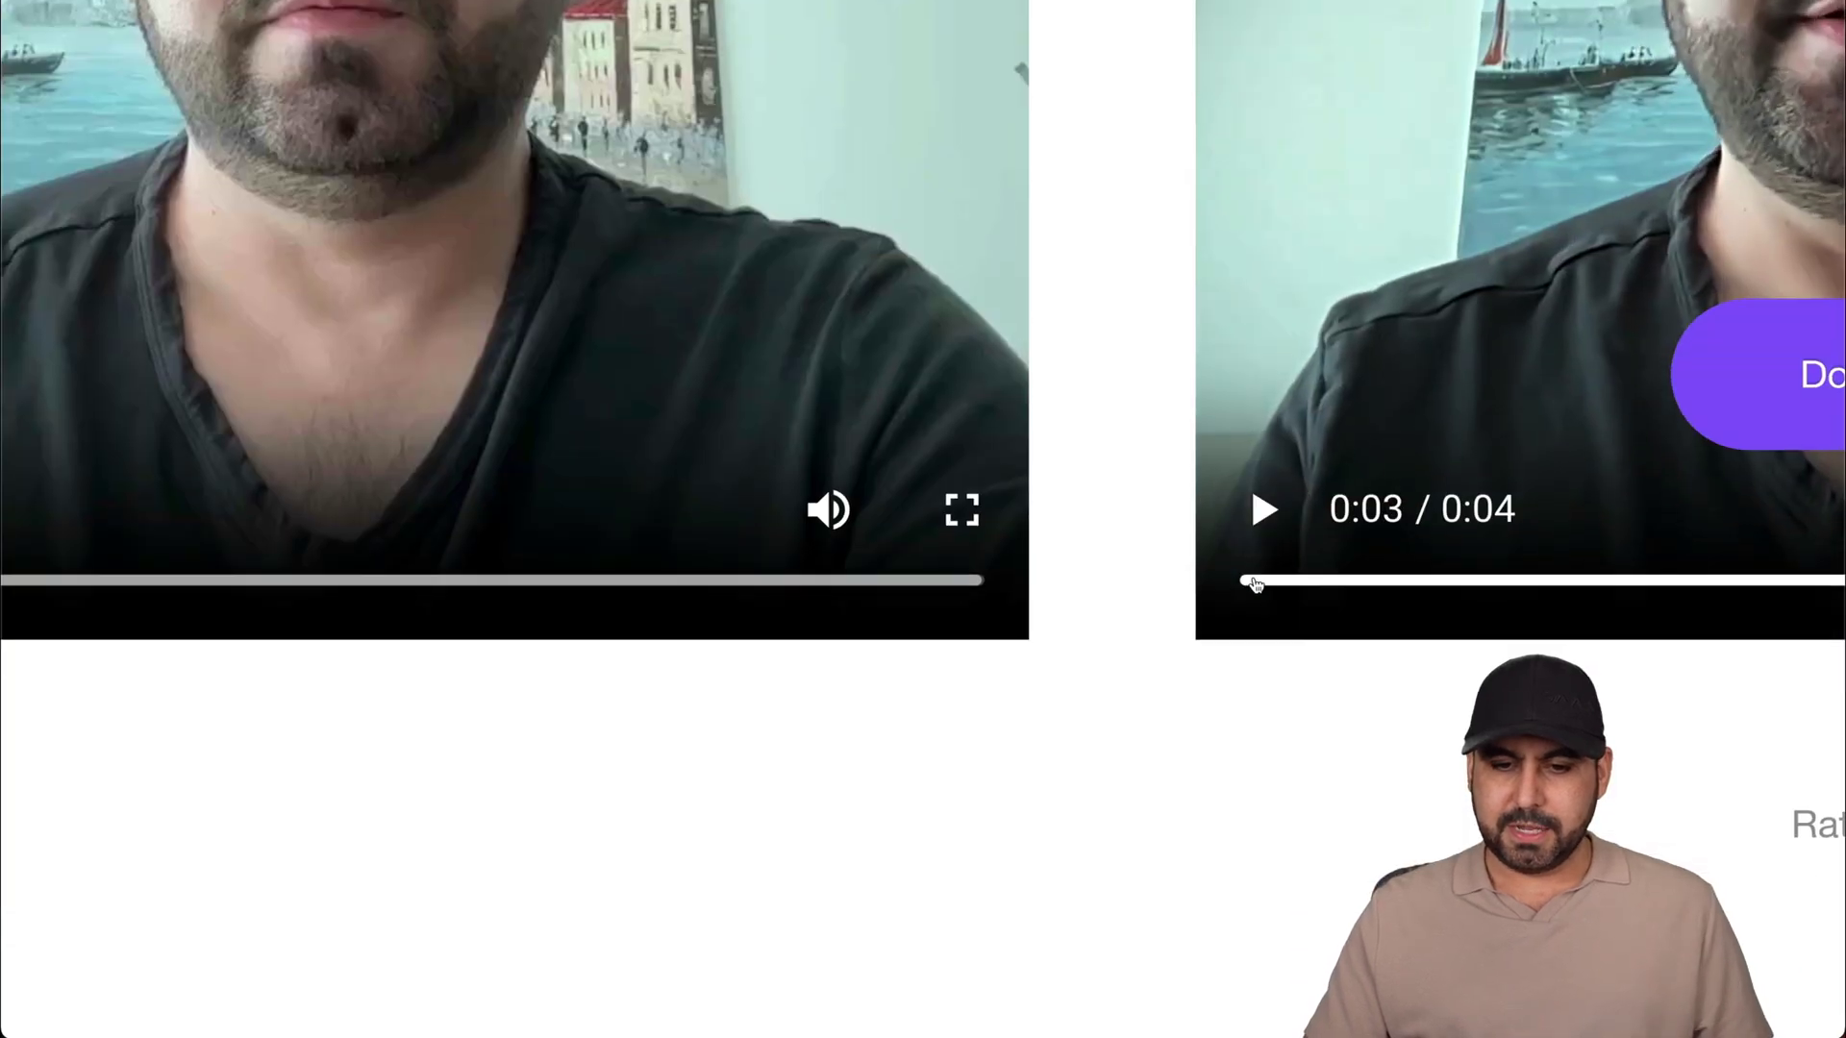
pyautogui.click(1252, 583)
pyautogui.scroll(5, 1253, 581)
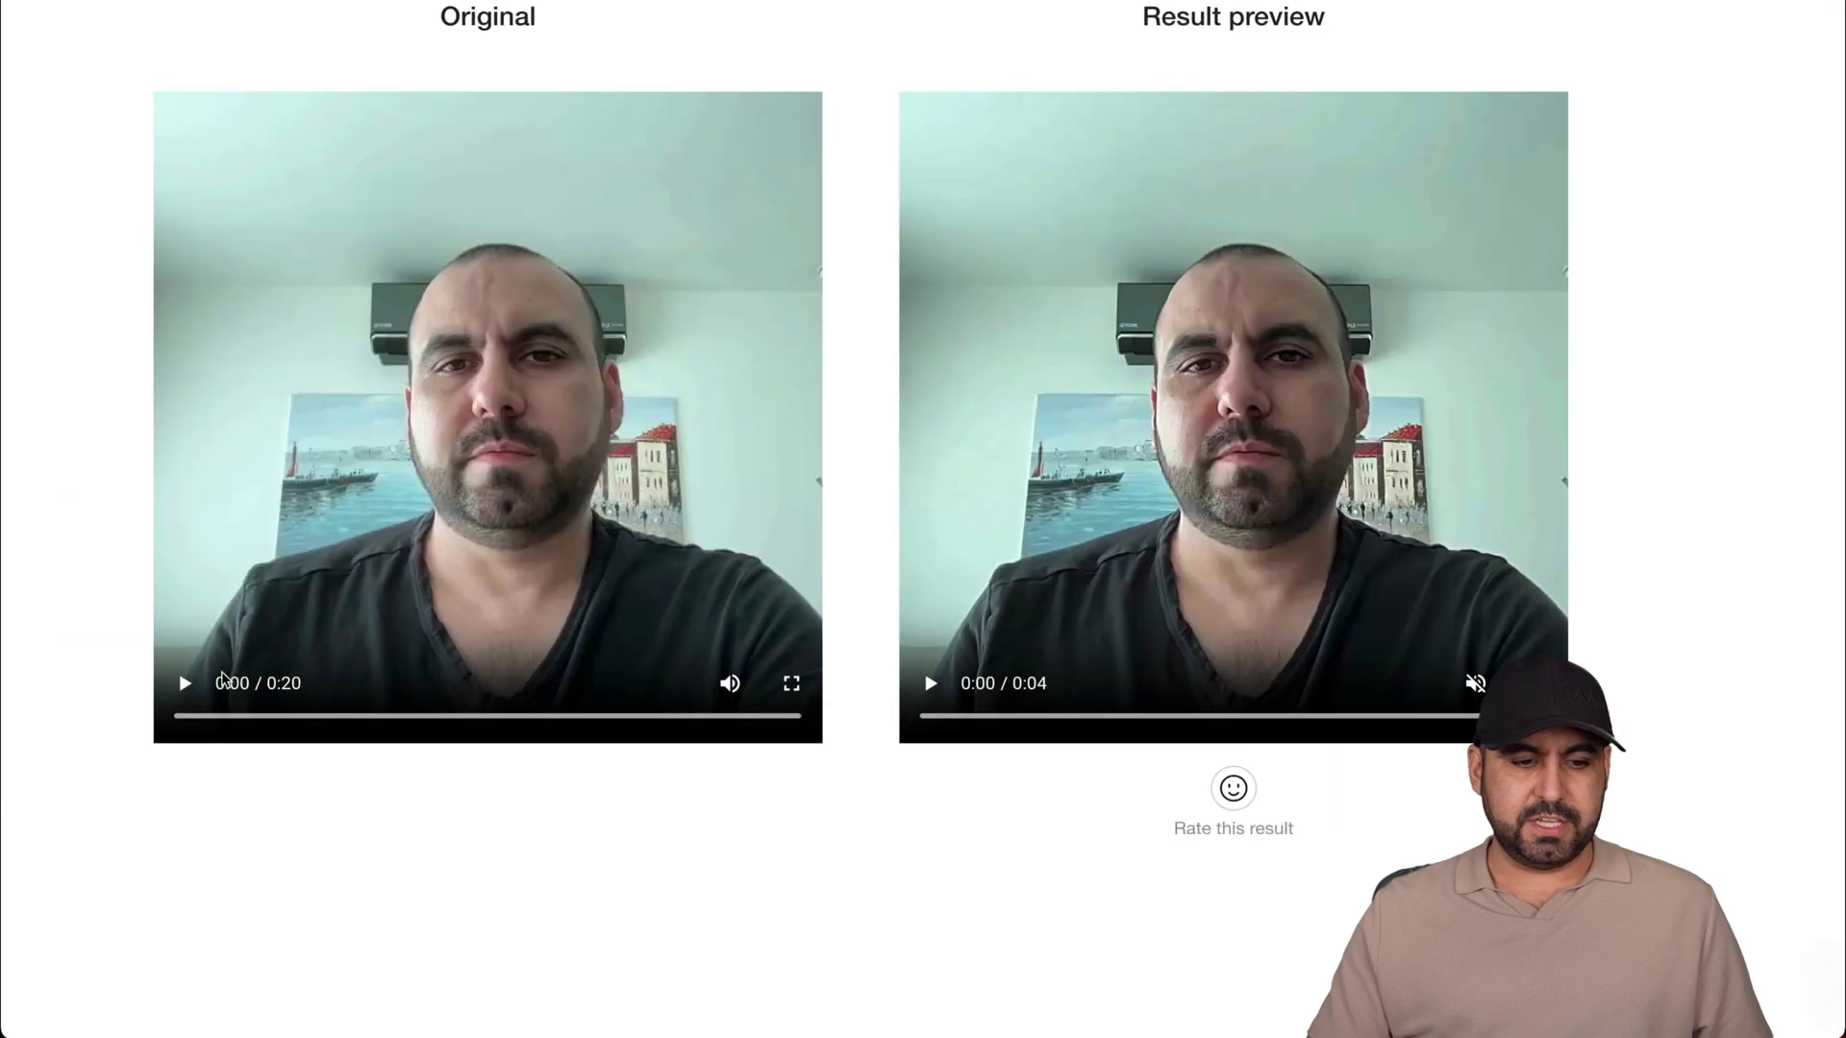
pyautogui.click(219, 717)
pyautogui.moveTo(219, 717); pyautogui.dragTo(330, 717)
pyautogui.moveTo(1062, 712)
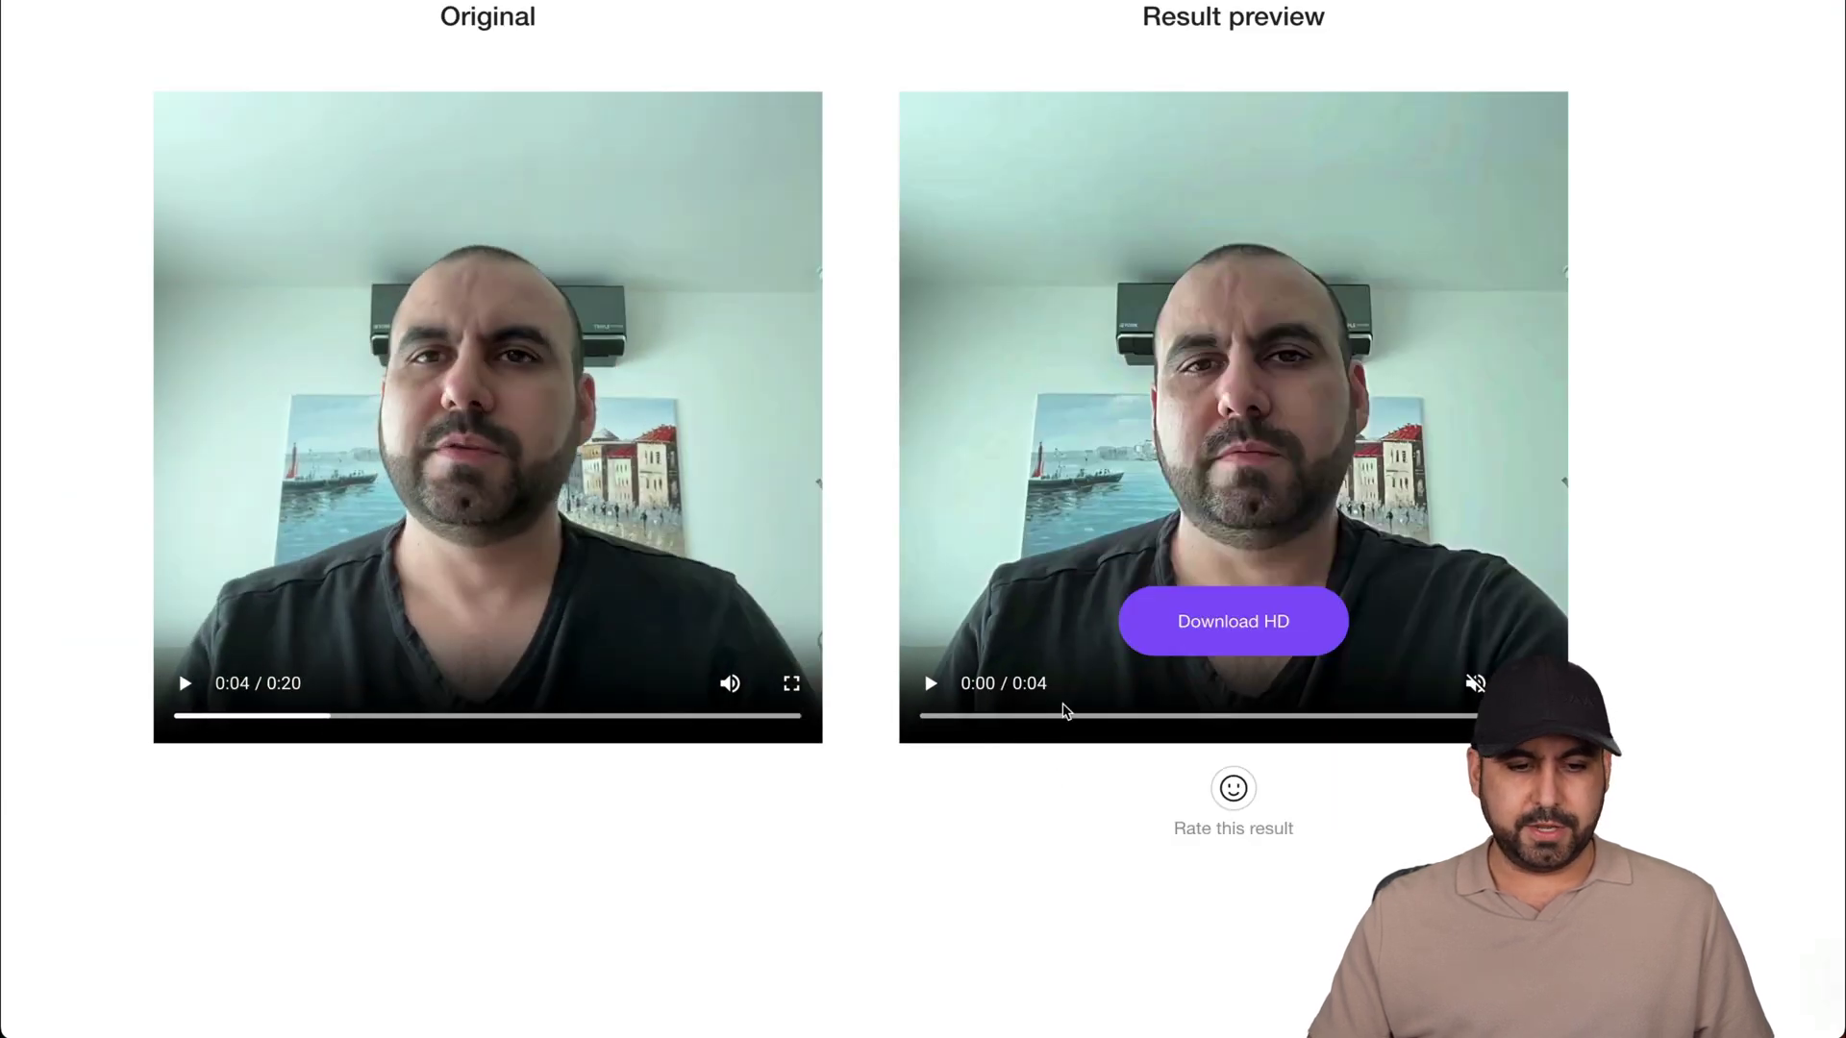
pyautogui.moveTo(1063, 716); pyautogui.dragTo(1462, 717)
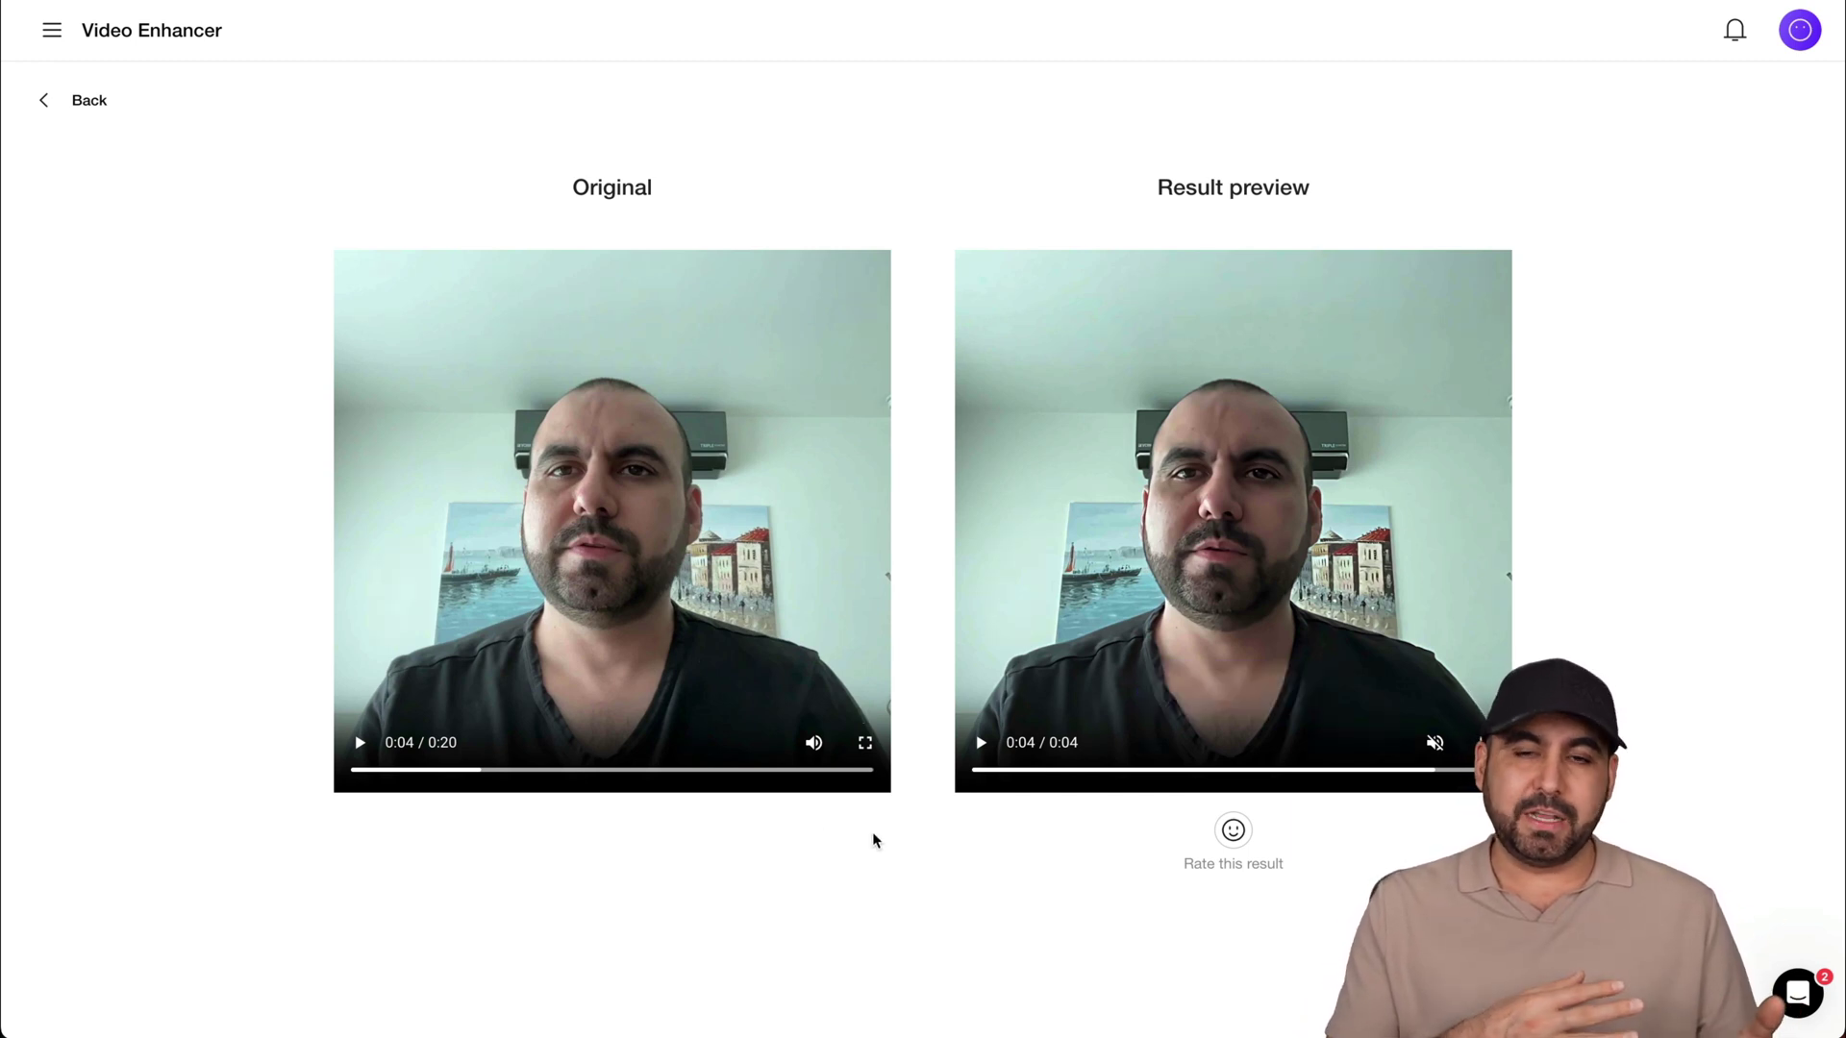
# Check the notification for the finished video enhancement, then close the notifications panel.
pyautogui.moveTo(1299, 713)
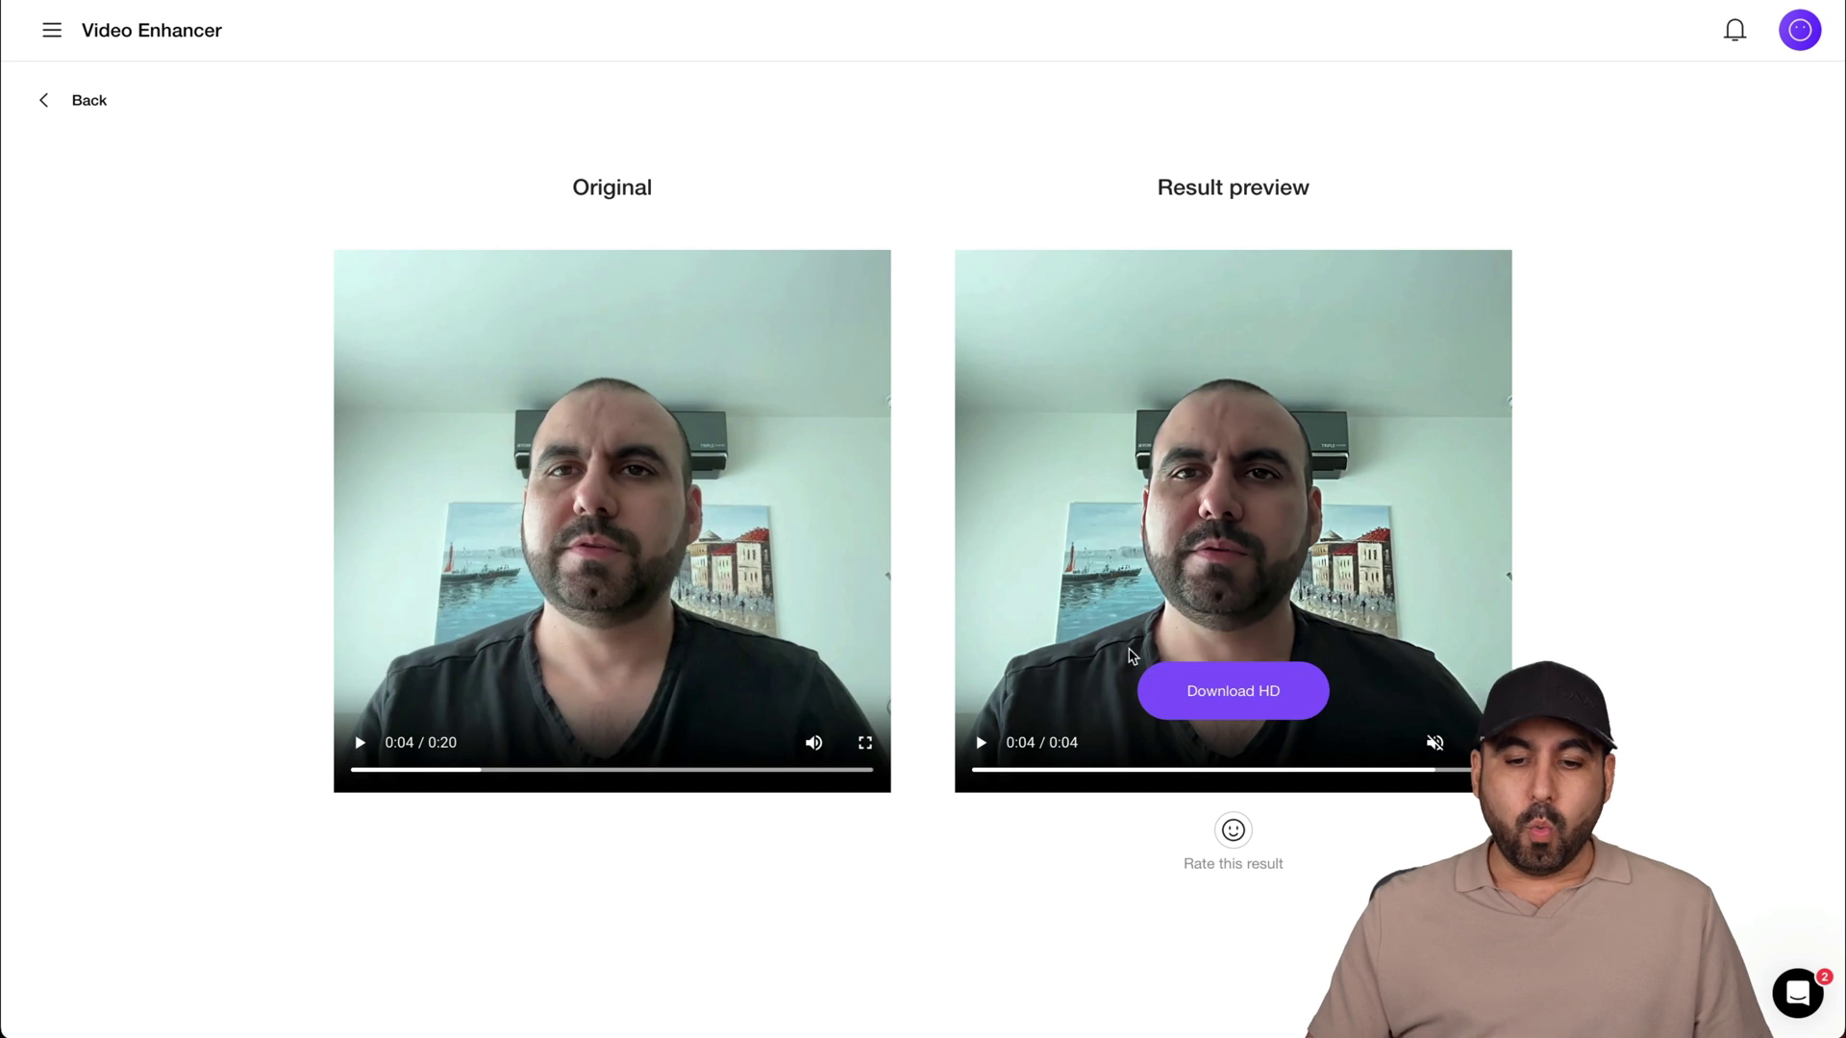
pyautogui.click(1735, 34)
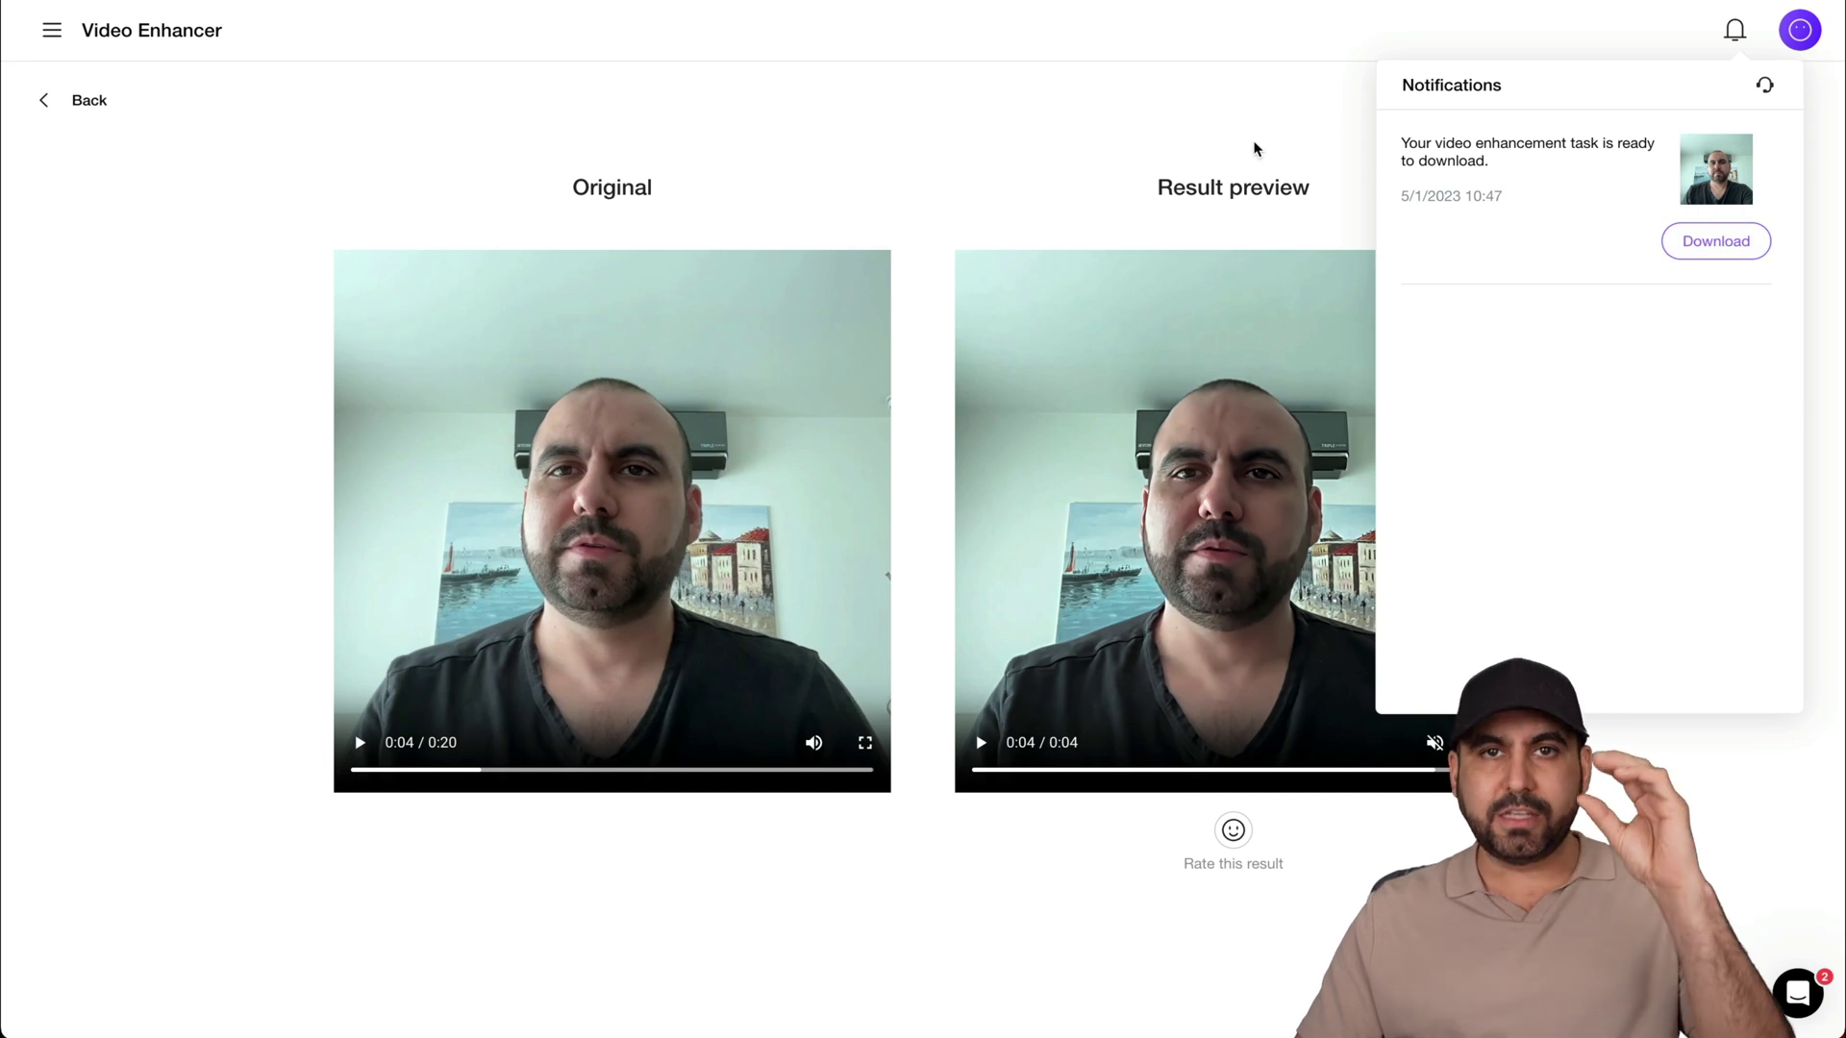
pyautogui.click(1093, 123)
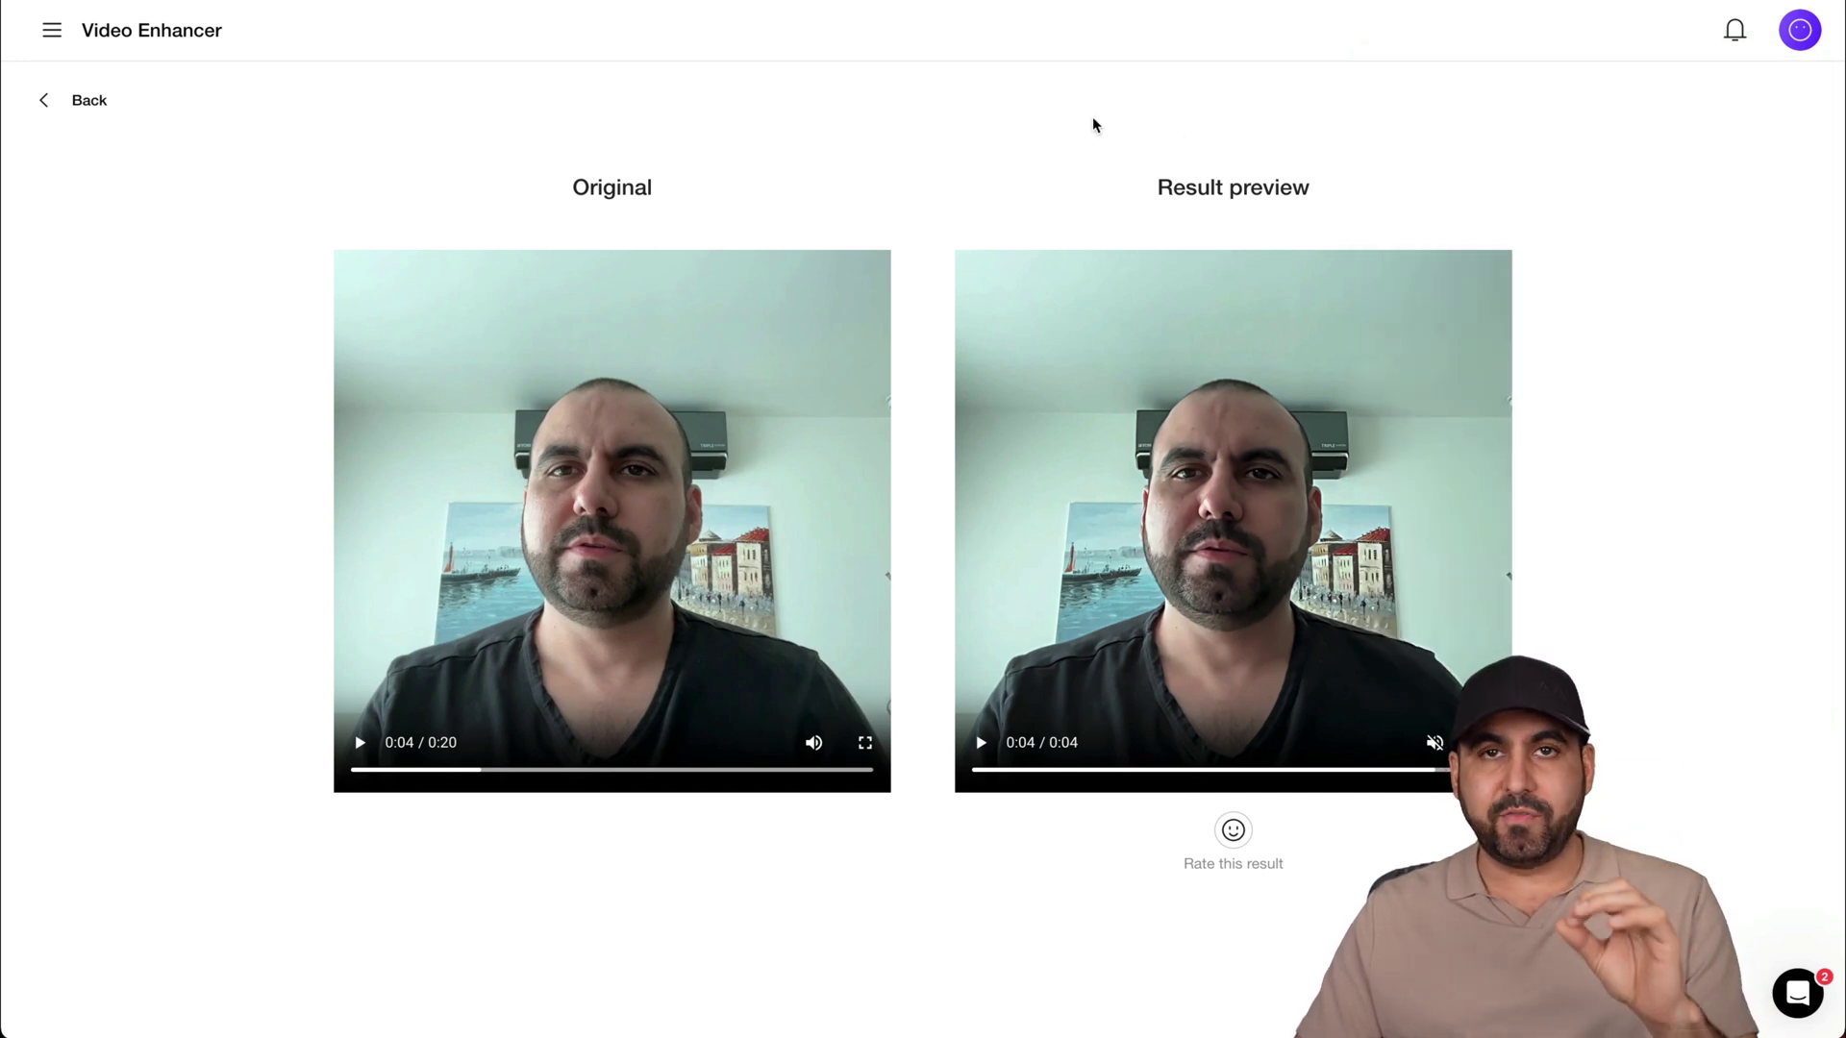
pyautogui.moveTo(1008, 776)
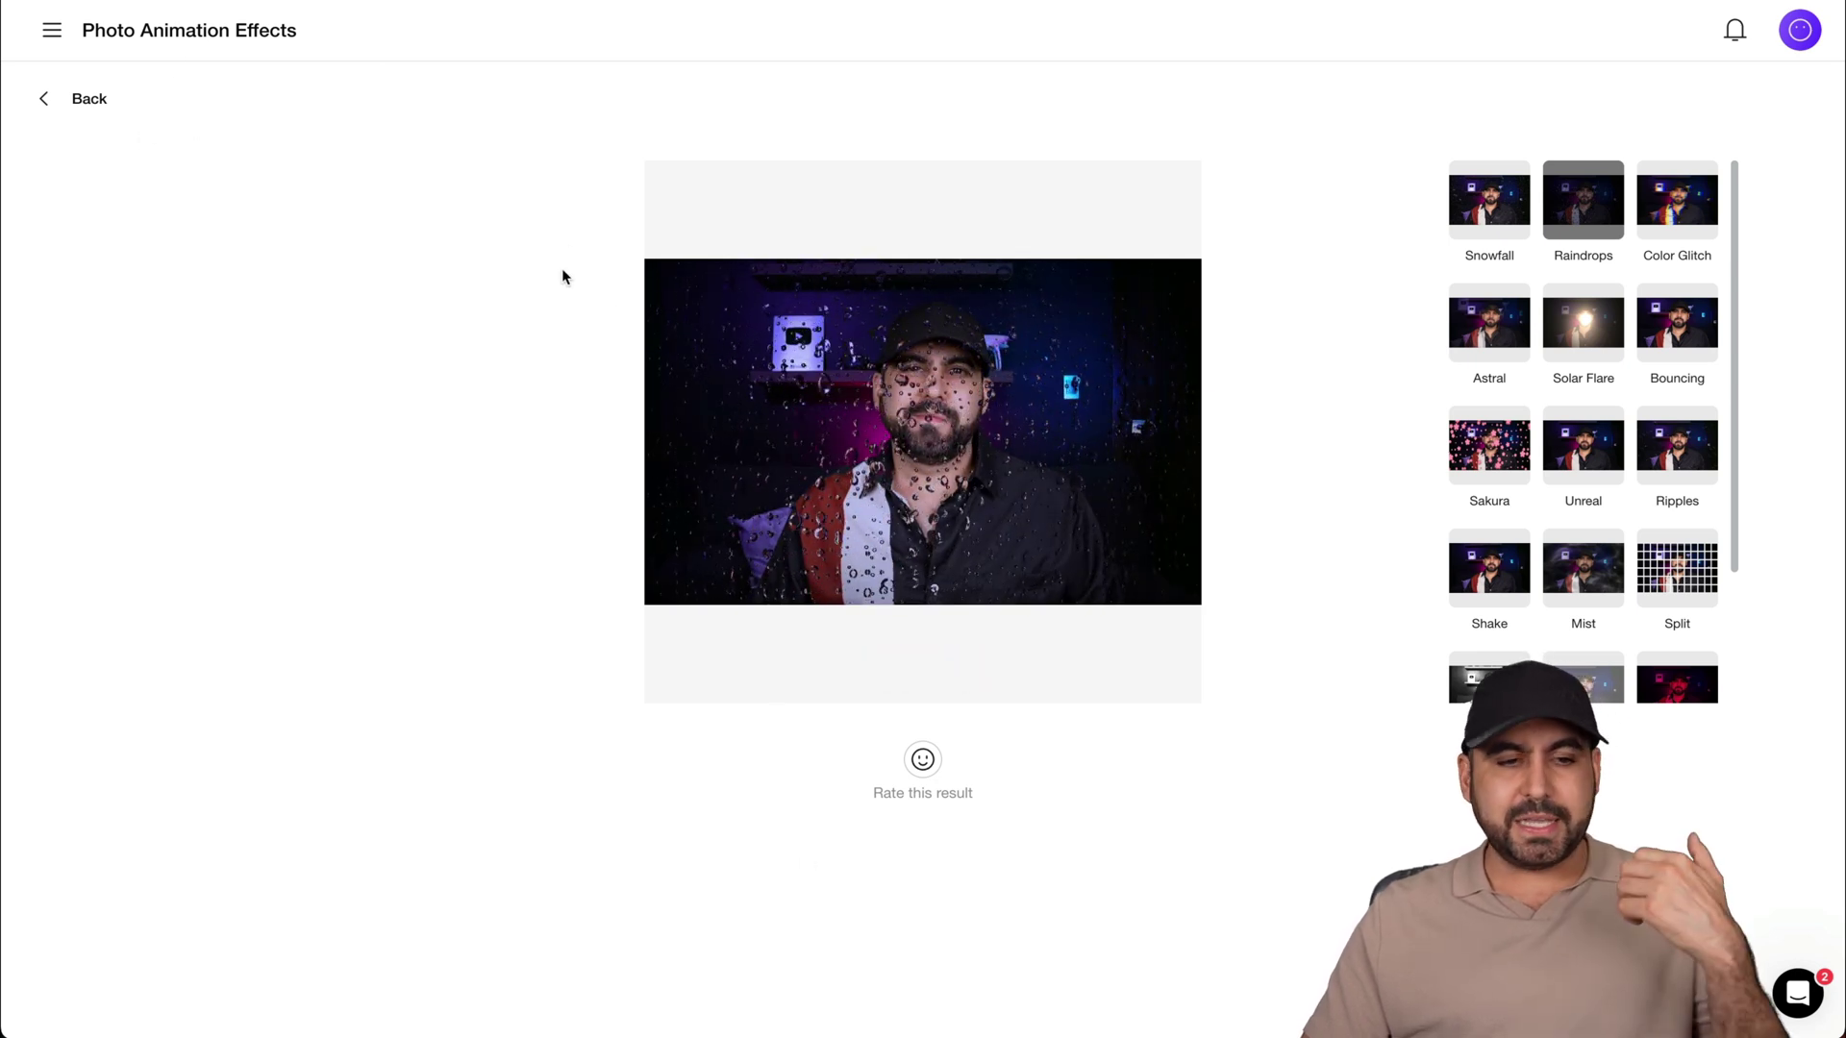
# Preview the Snowfall, Color Glitch, Bouncing, Solar Flare, Astral and Sakura petals effects on the photo.
pyautogui.click(1463, 224)
pyautogui.click(1684, 210)
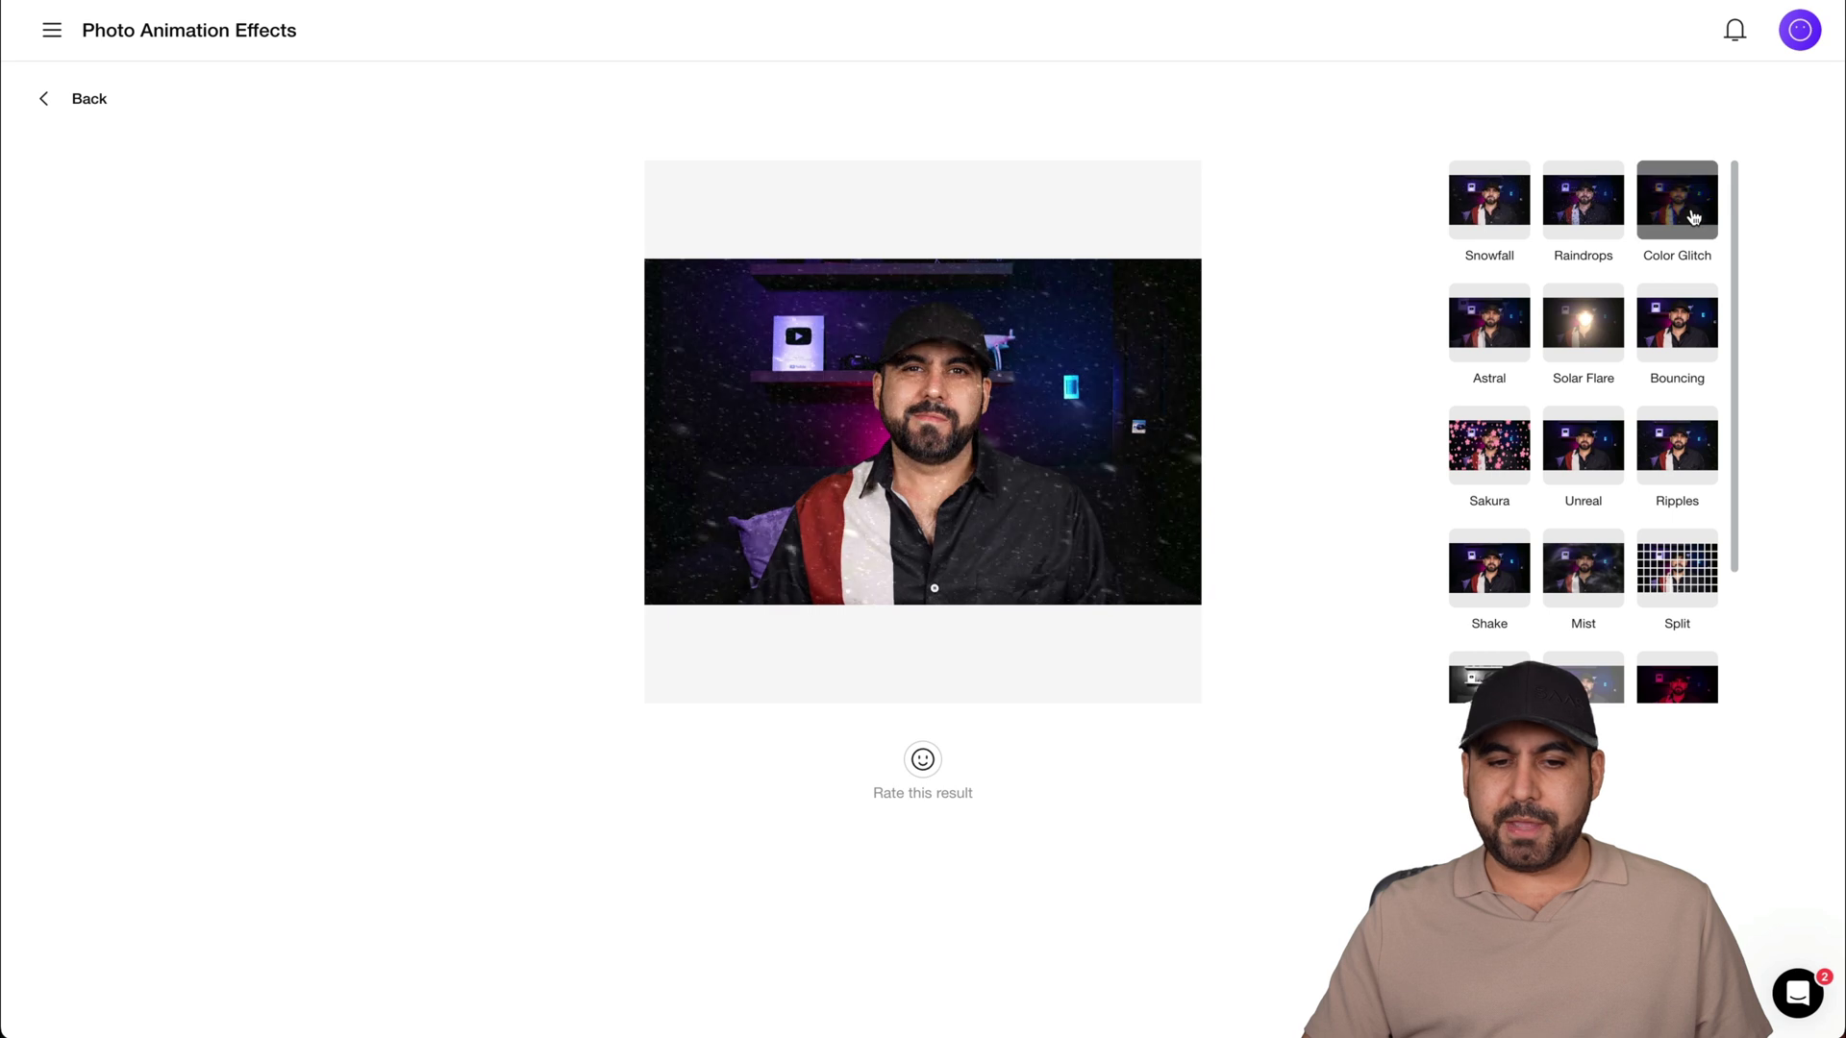
pyautogui.click(1682, 331)
pyautogui.click(1586, 327)
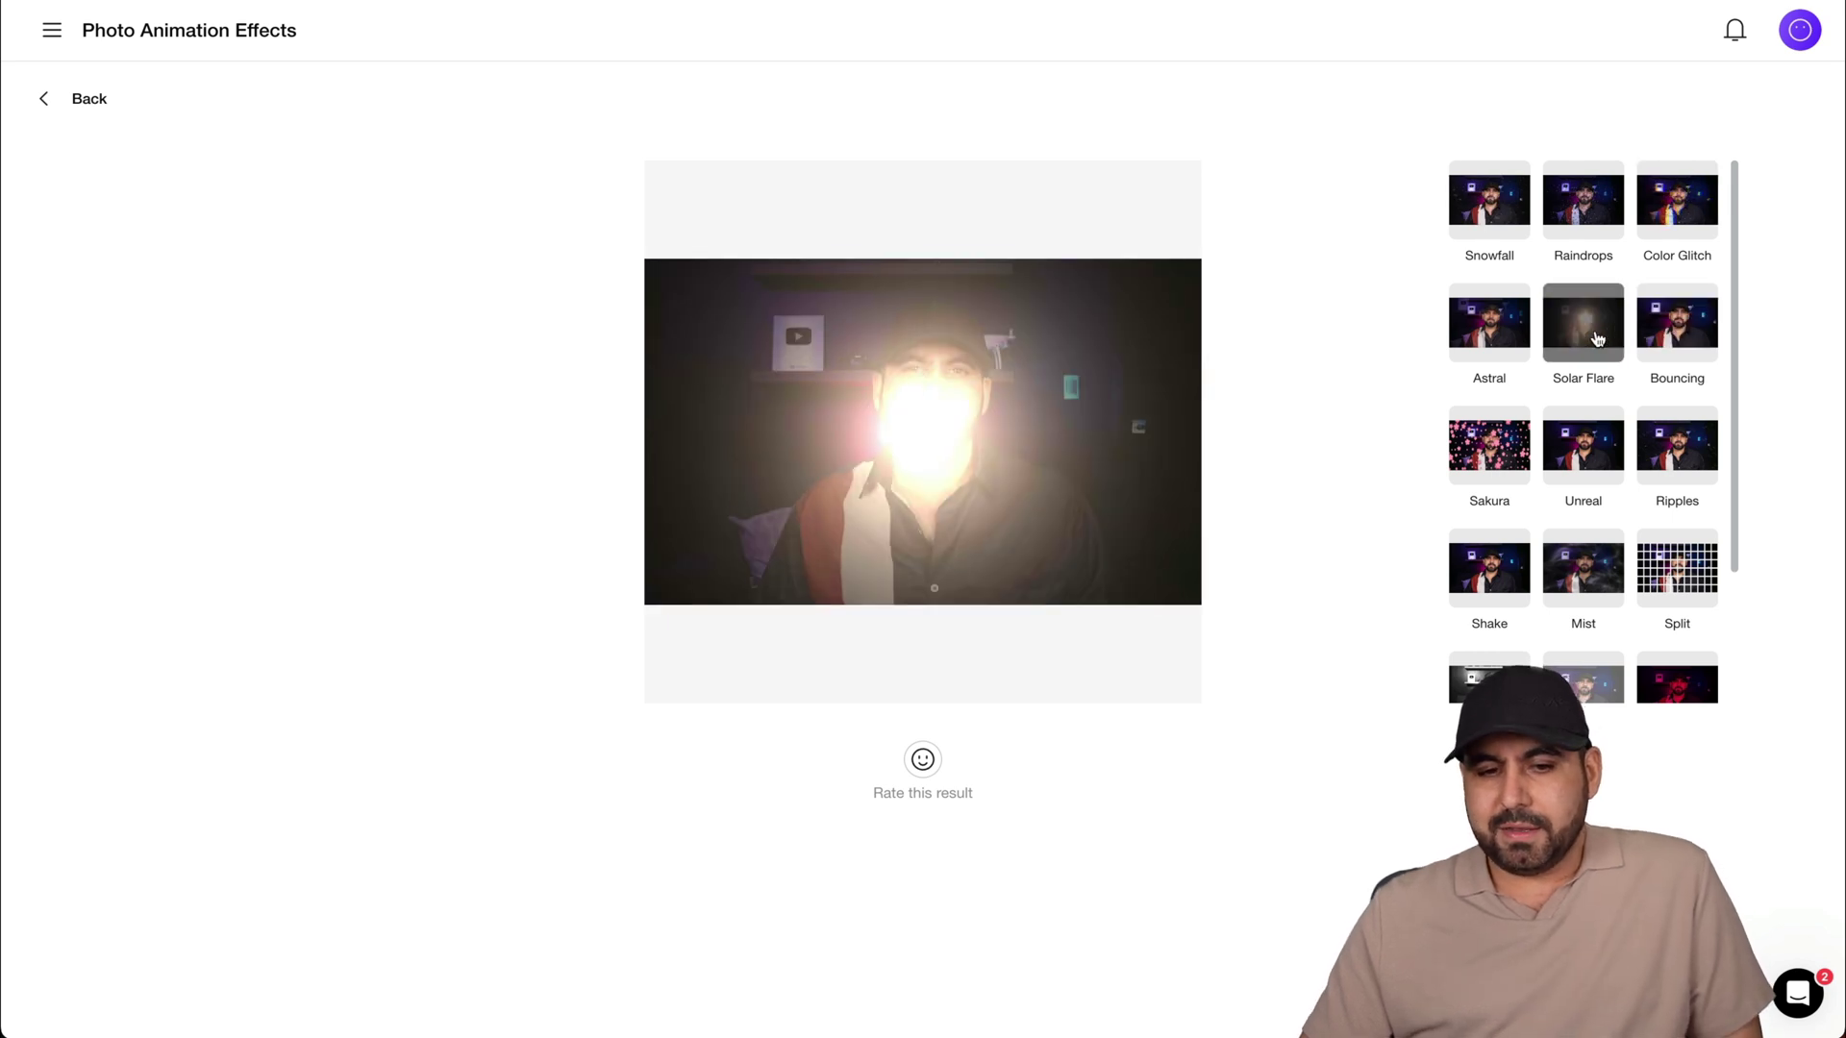
pyautogui.click(1499, 332)
pyautogui.click(1511, 439)
# Try the Unreal, Ripples, Shake and Mist effects, then apply Snowfall.
pyautogui.click(1584, 444)
pyautogui.click(1676, 444)
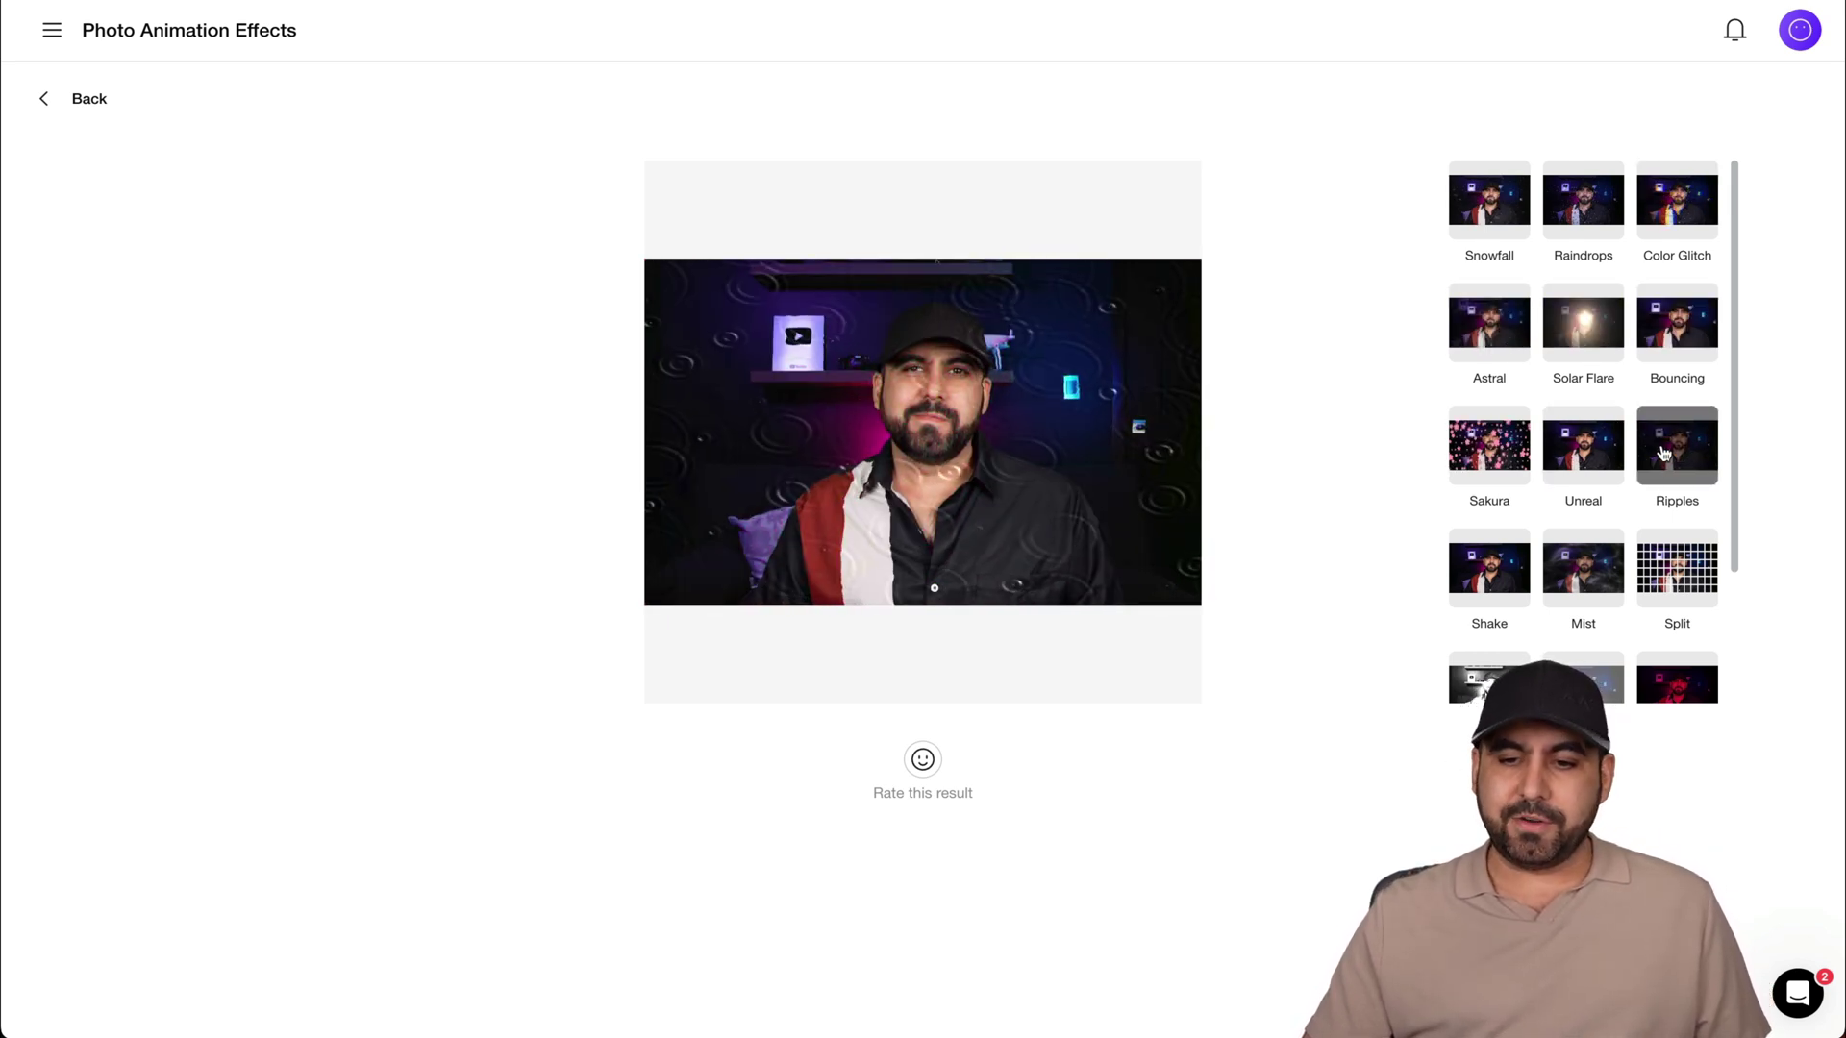
pyautogui.click(1504, 576)
pyautogui.click(1583, 567)
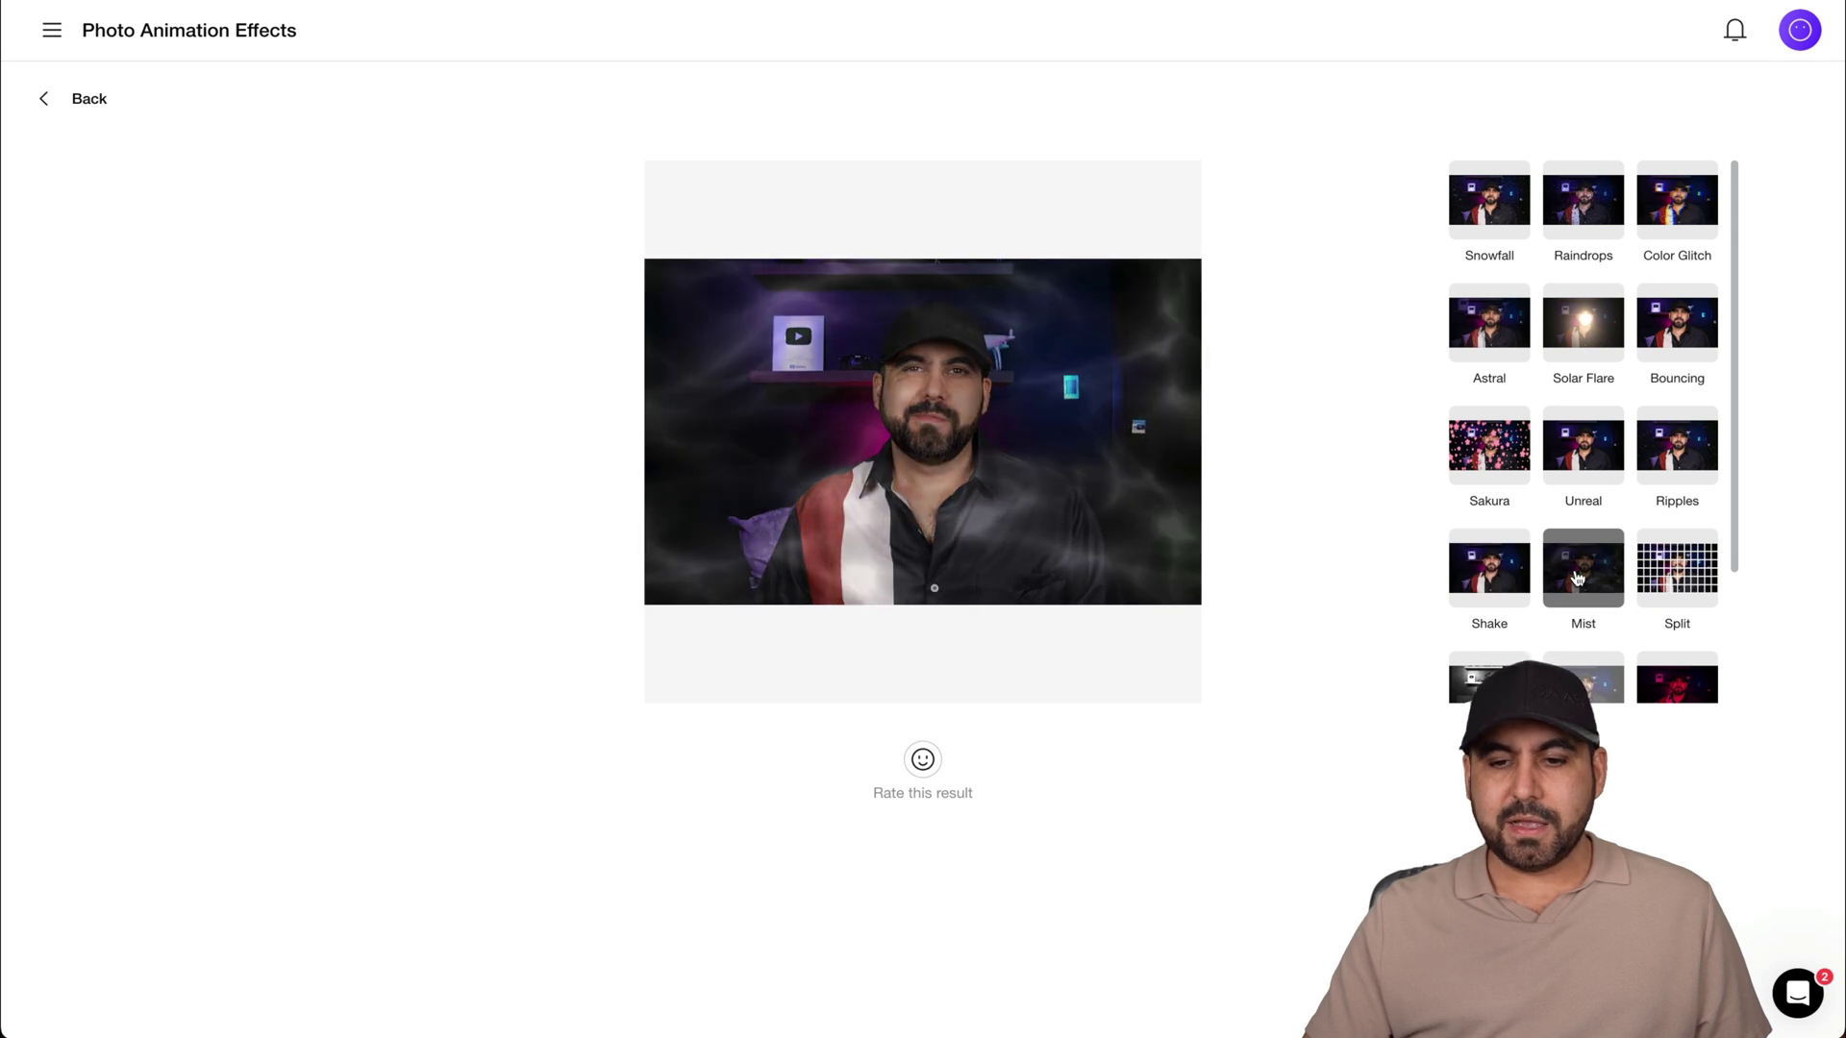
pyautogui.click(1496, 240)
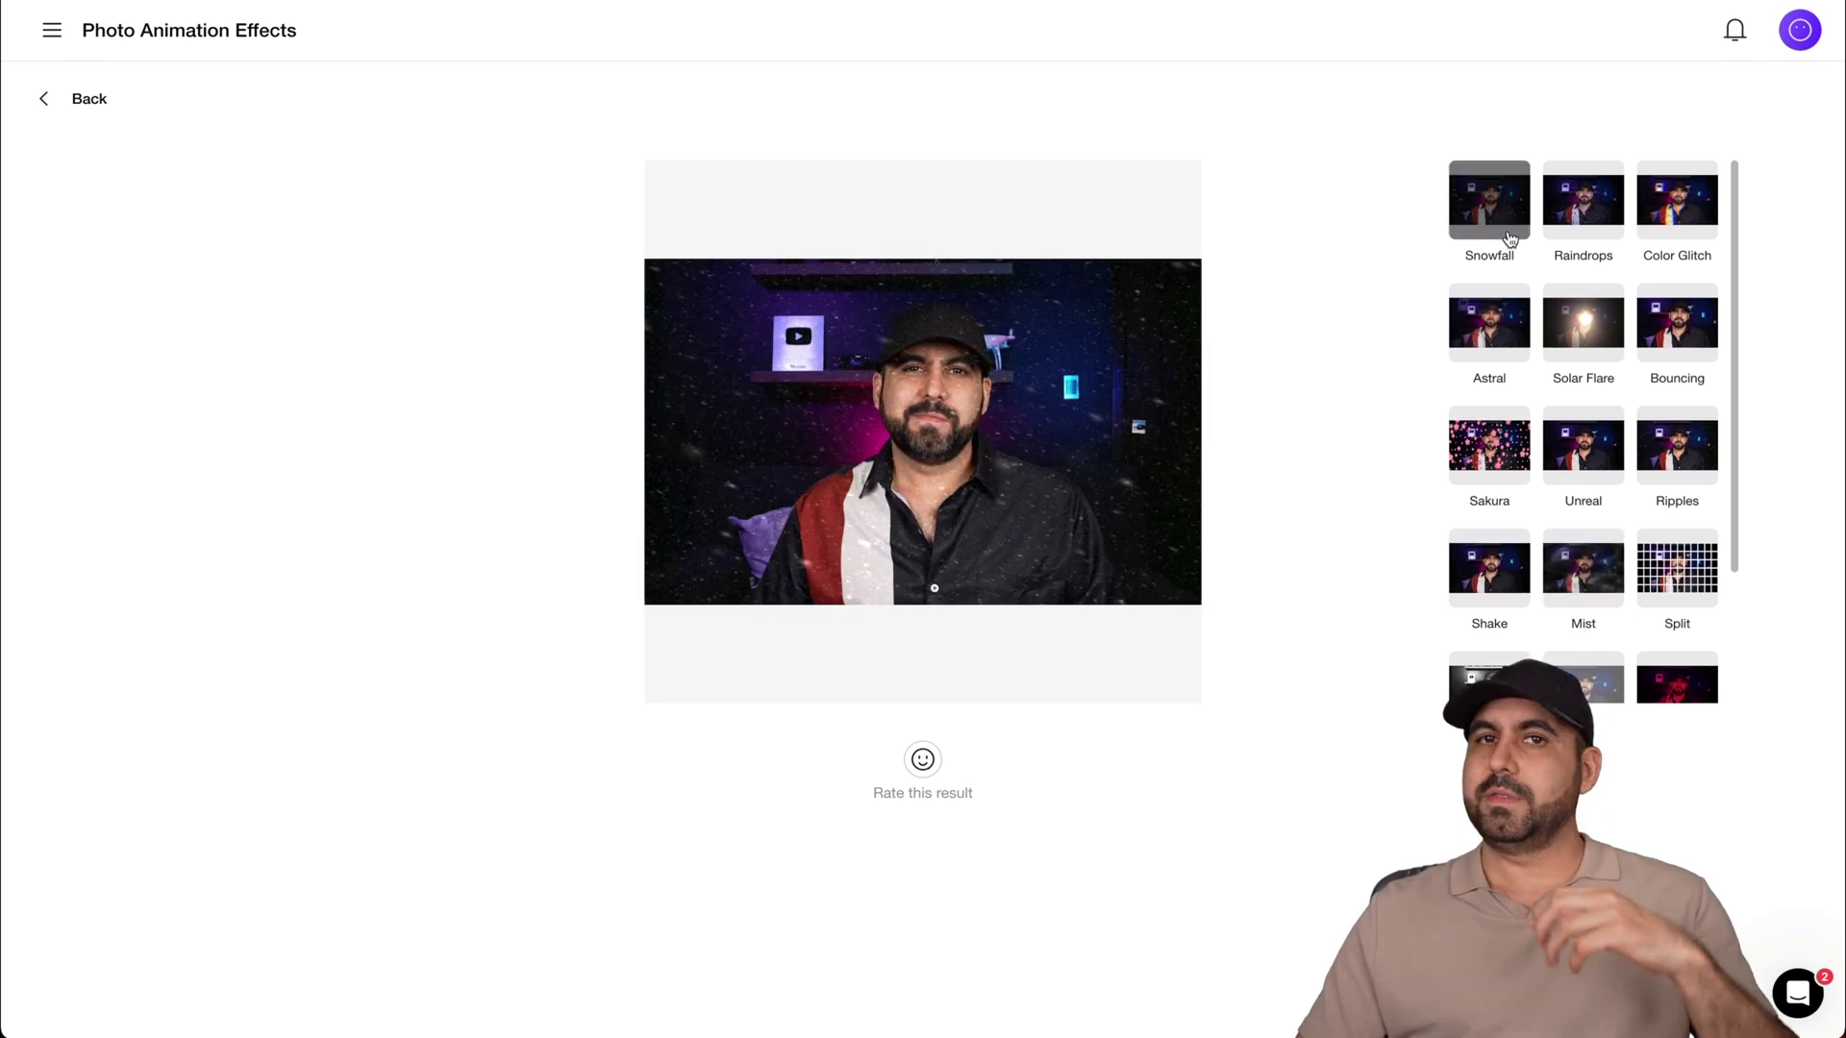
pyautogui.moveTo(938, 465)
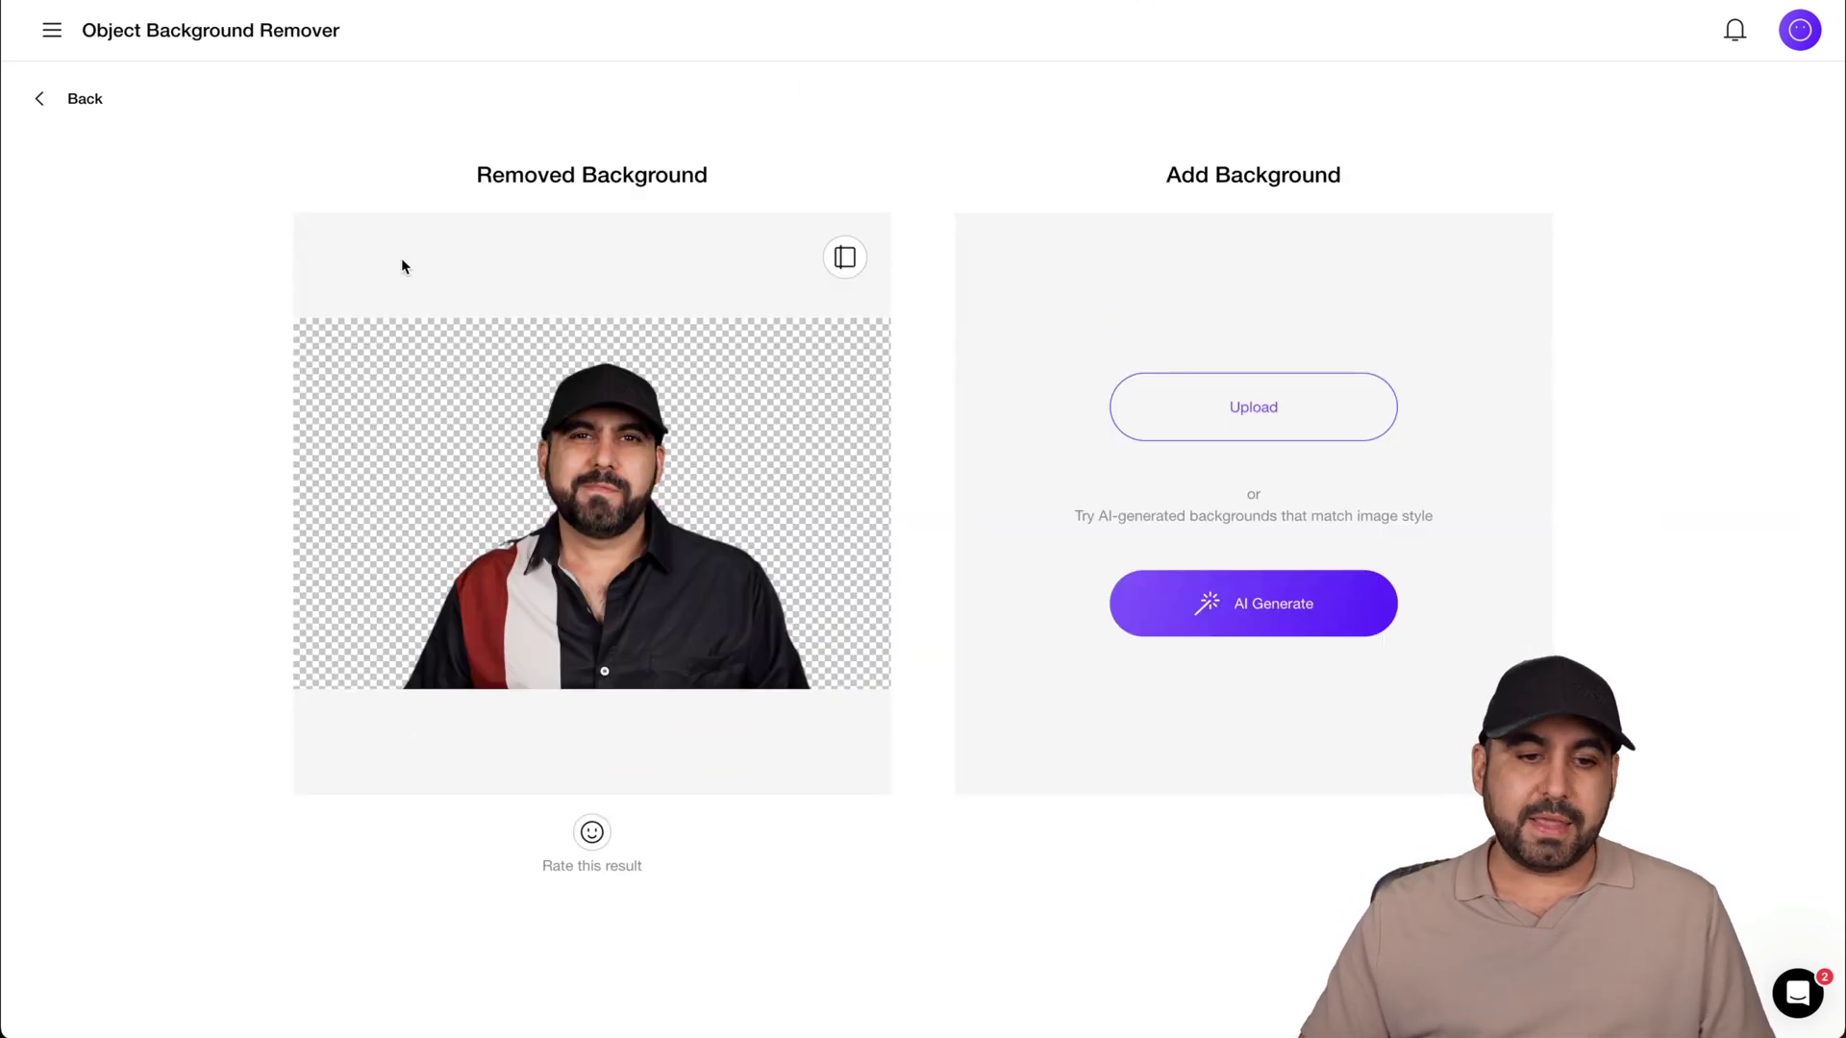
# Open the touch-up editor for the presenter's transparent-background cutout.
pyautogui.moveTo(619, 487)
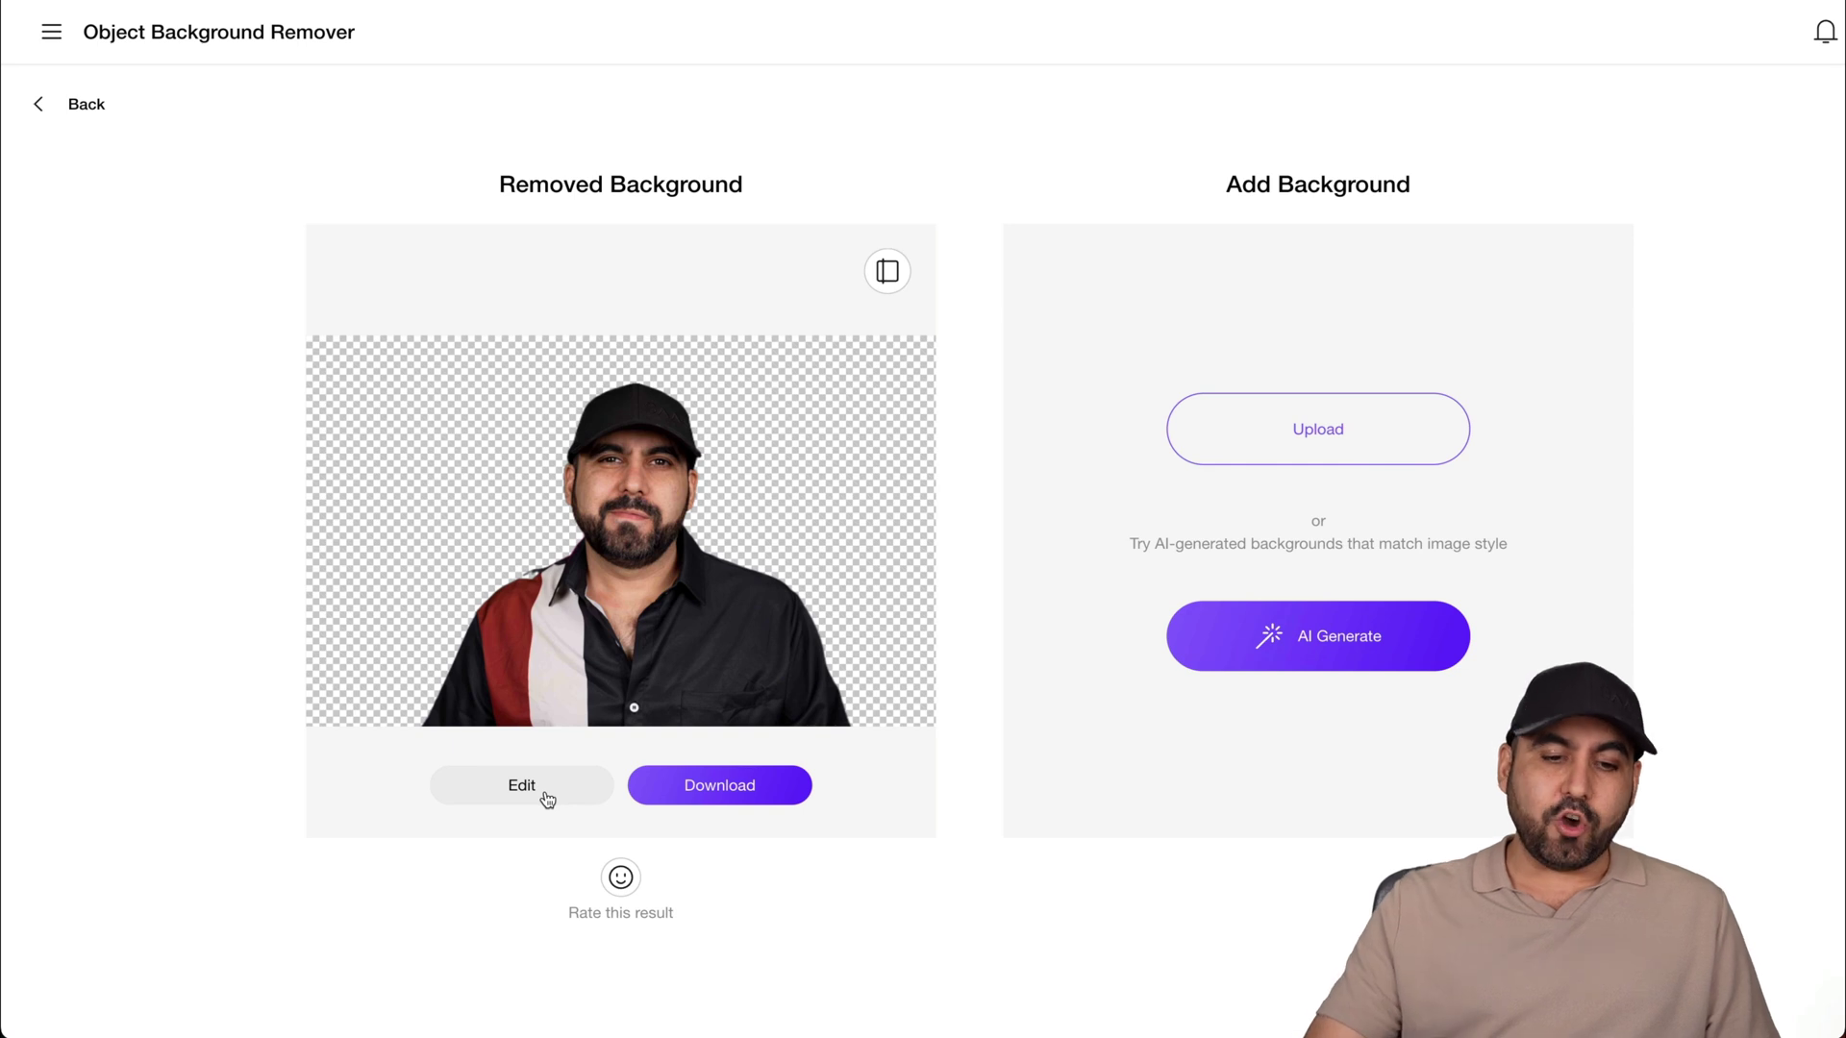
pyautogui.click(524, 786)
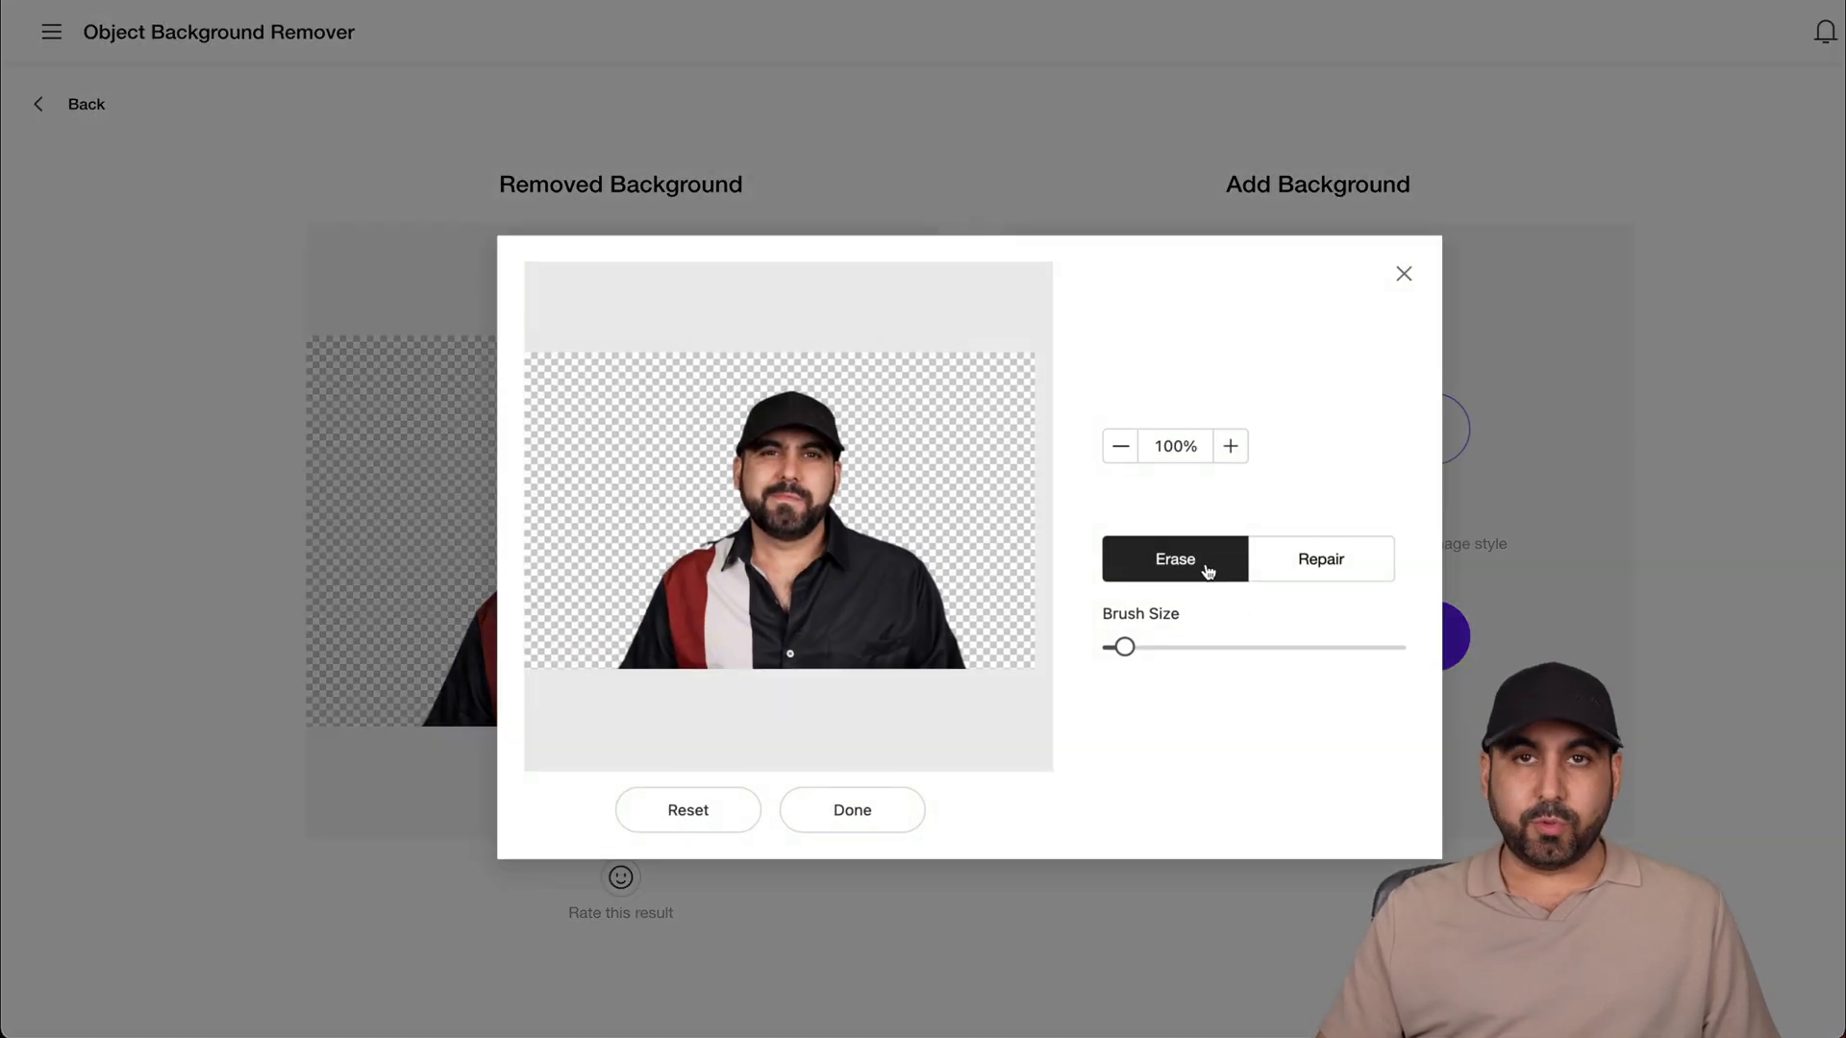
pyautogui.click(1318, 570)
pyautogui.moveTo(954, 382)
pyautogui.mouseDown()
pyautogui.moveTo(1046, 504)
pyautogui.moveTo(977, 457)
pyautogui.moveTo(929, 384)
pyautogui.moveTo(888, 389)
pyautogui.moveTo(924, 391)
pyautogui.moveTo(1084, 586)
pyautogui.mouseUp()
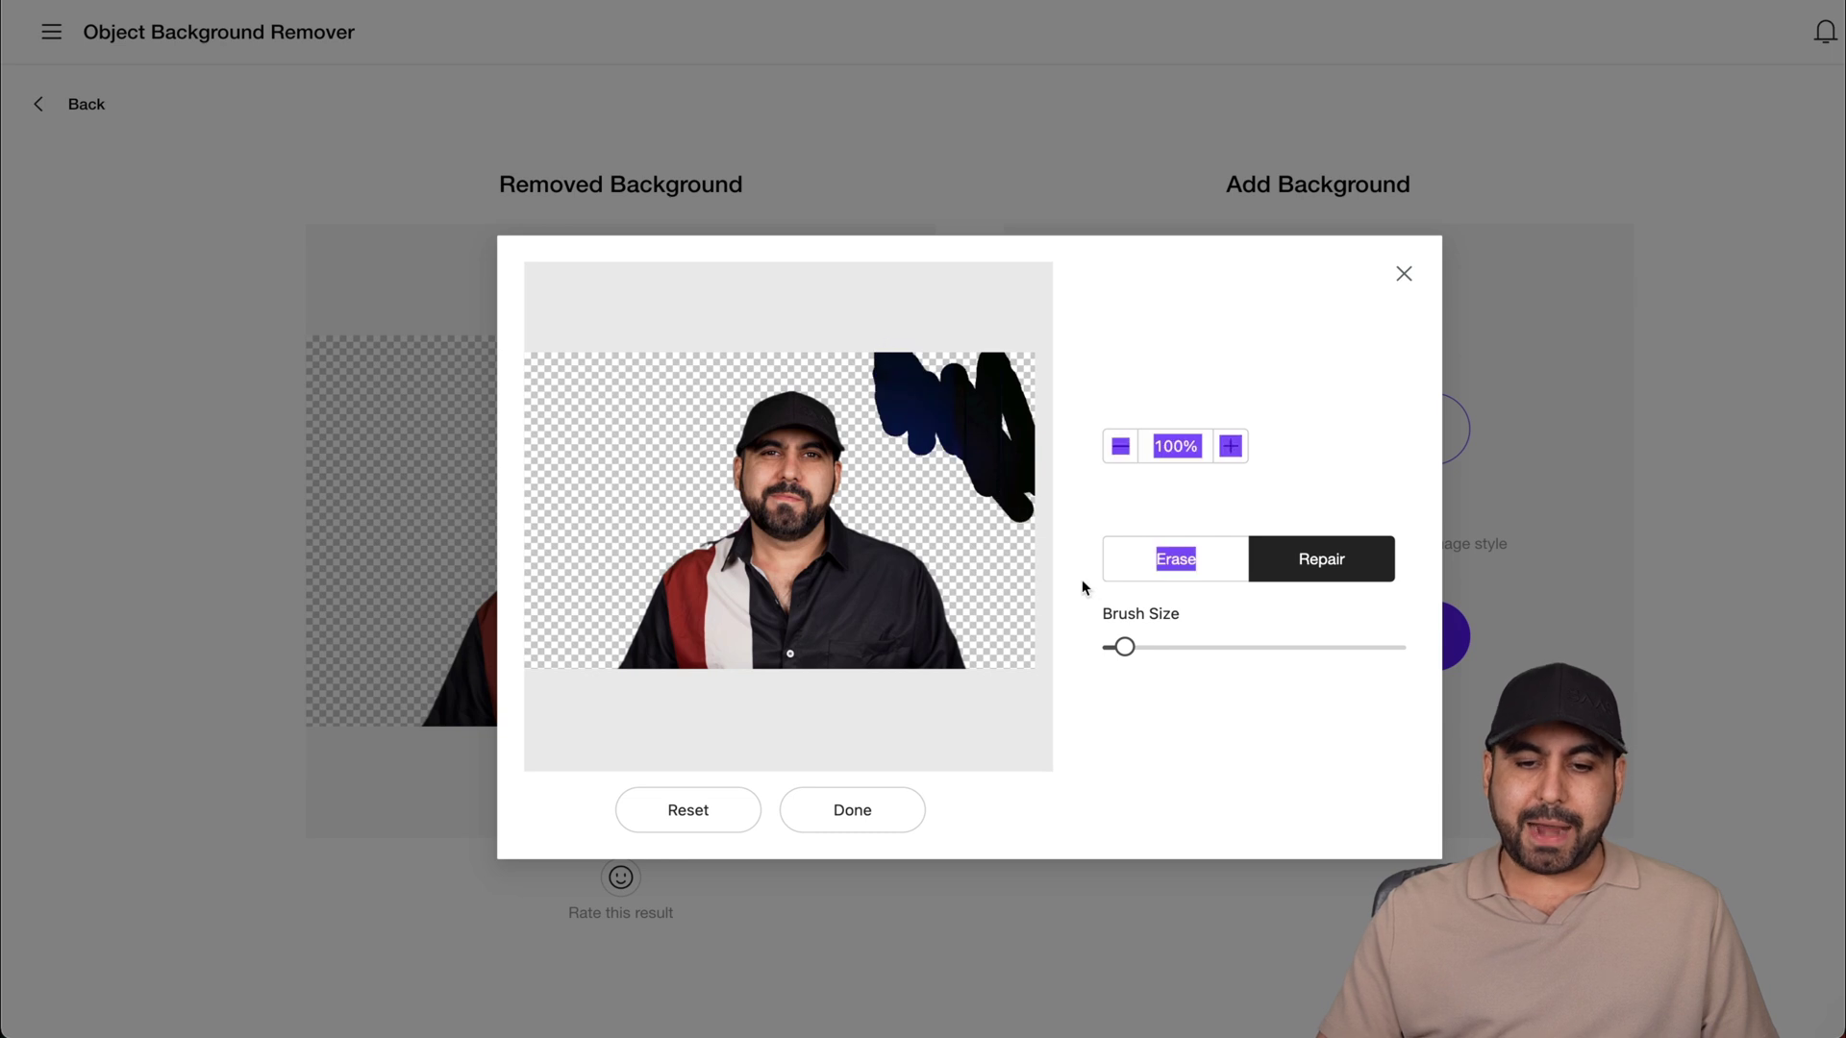
pyautogui.click(1157, 568)
pyautogui.moveTo(684, 535); pyautogui.dragTo(706, 620)
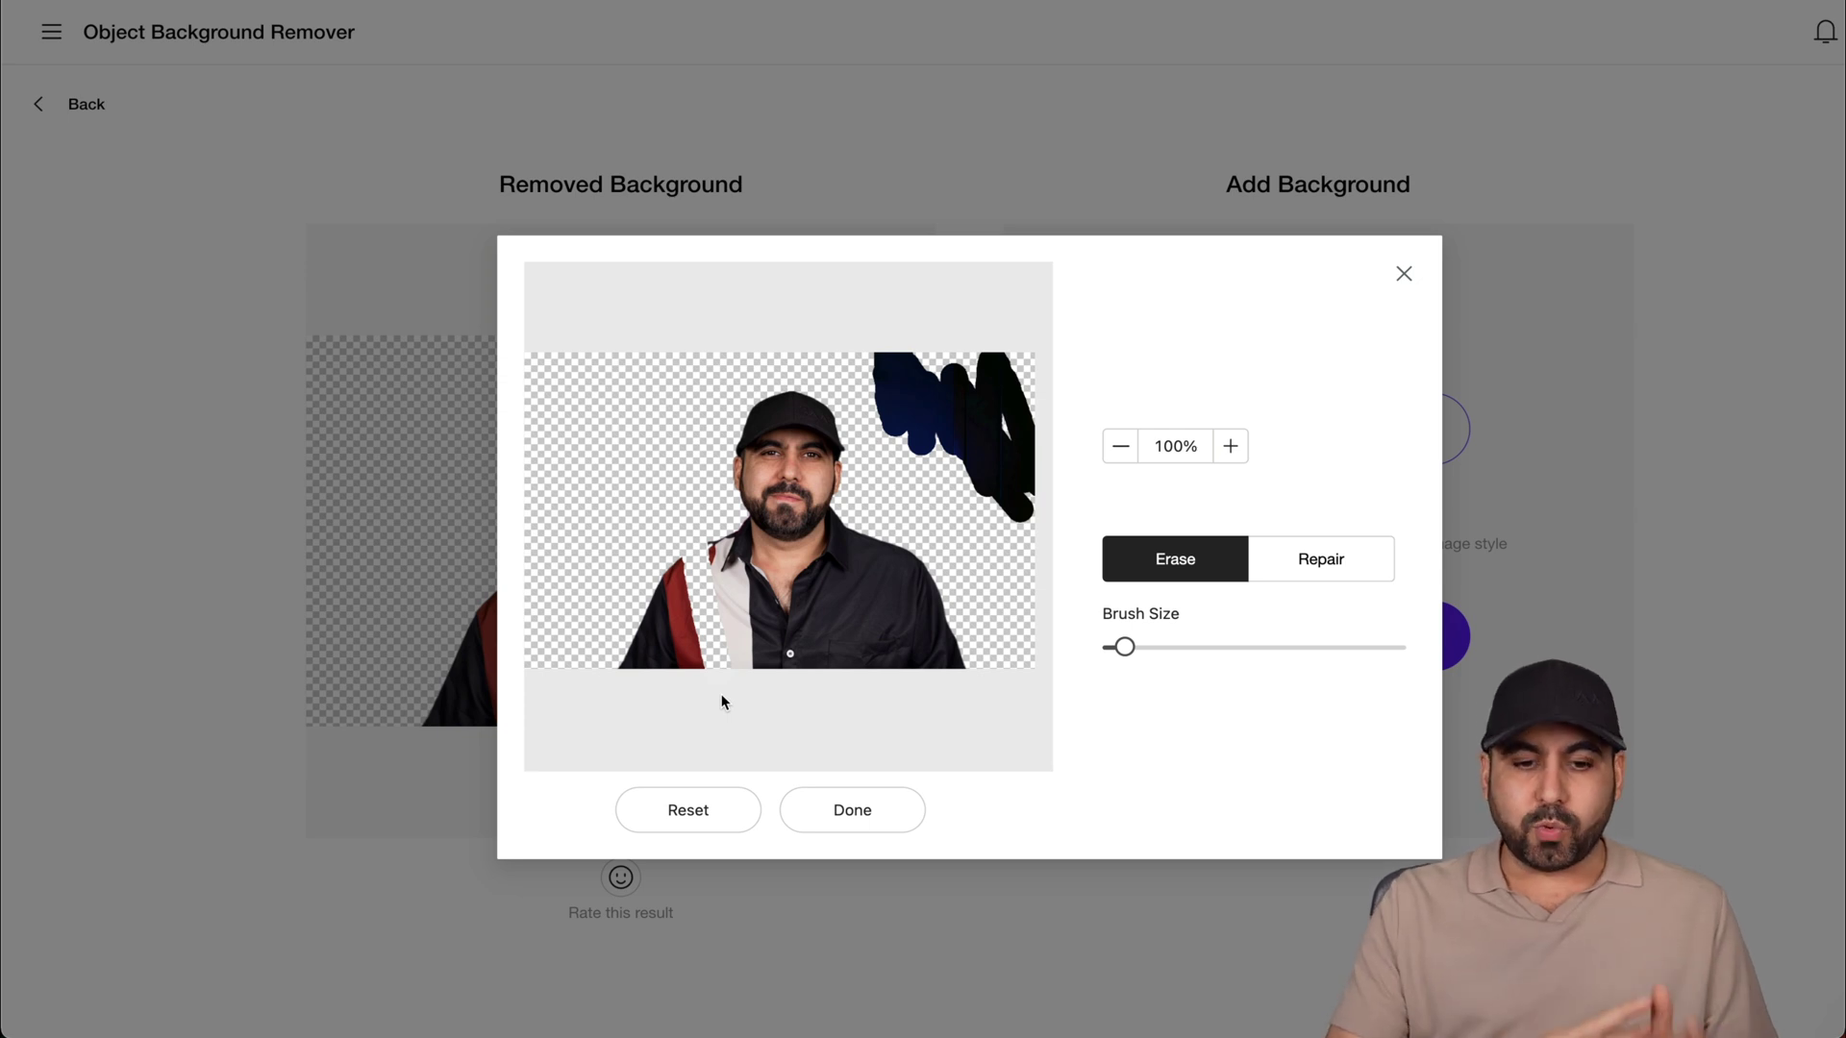
pyautogui.click(846, 596)
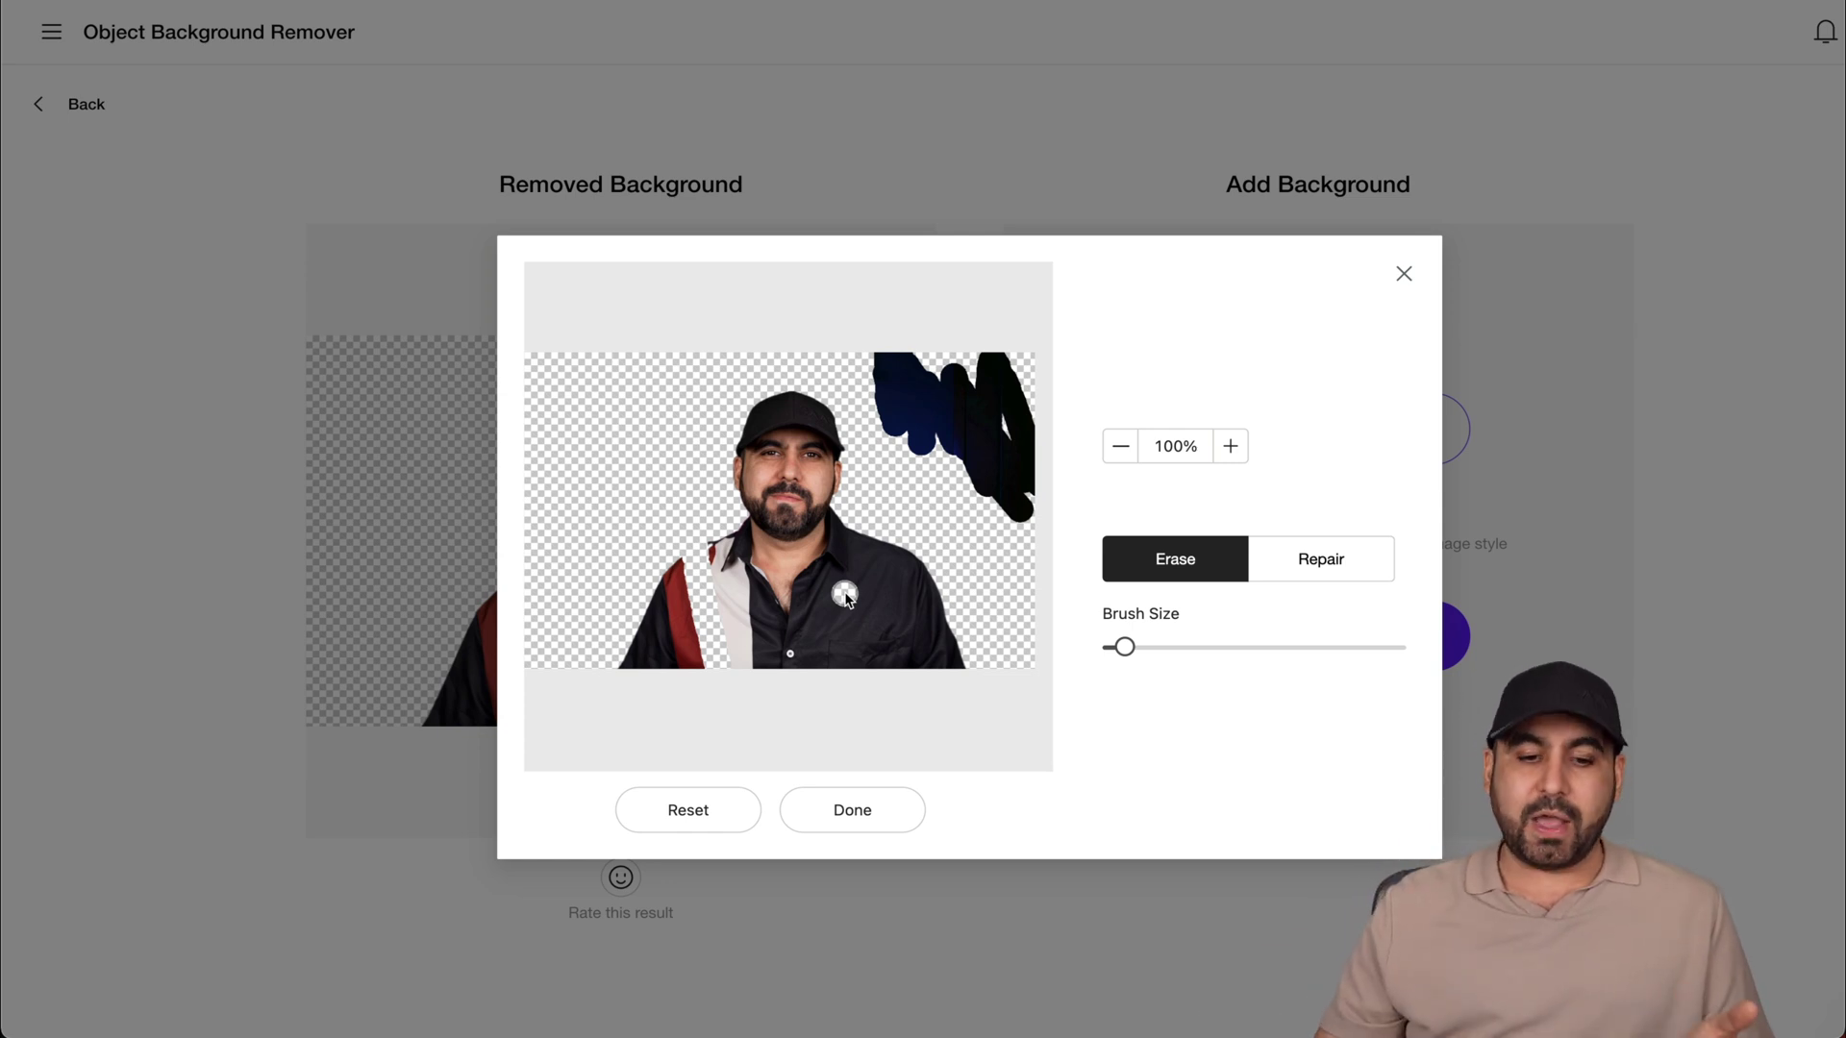
pyautogui.click(726, 816)
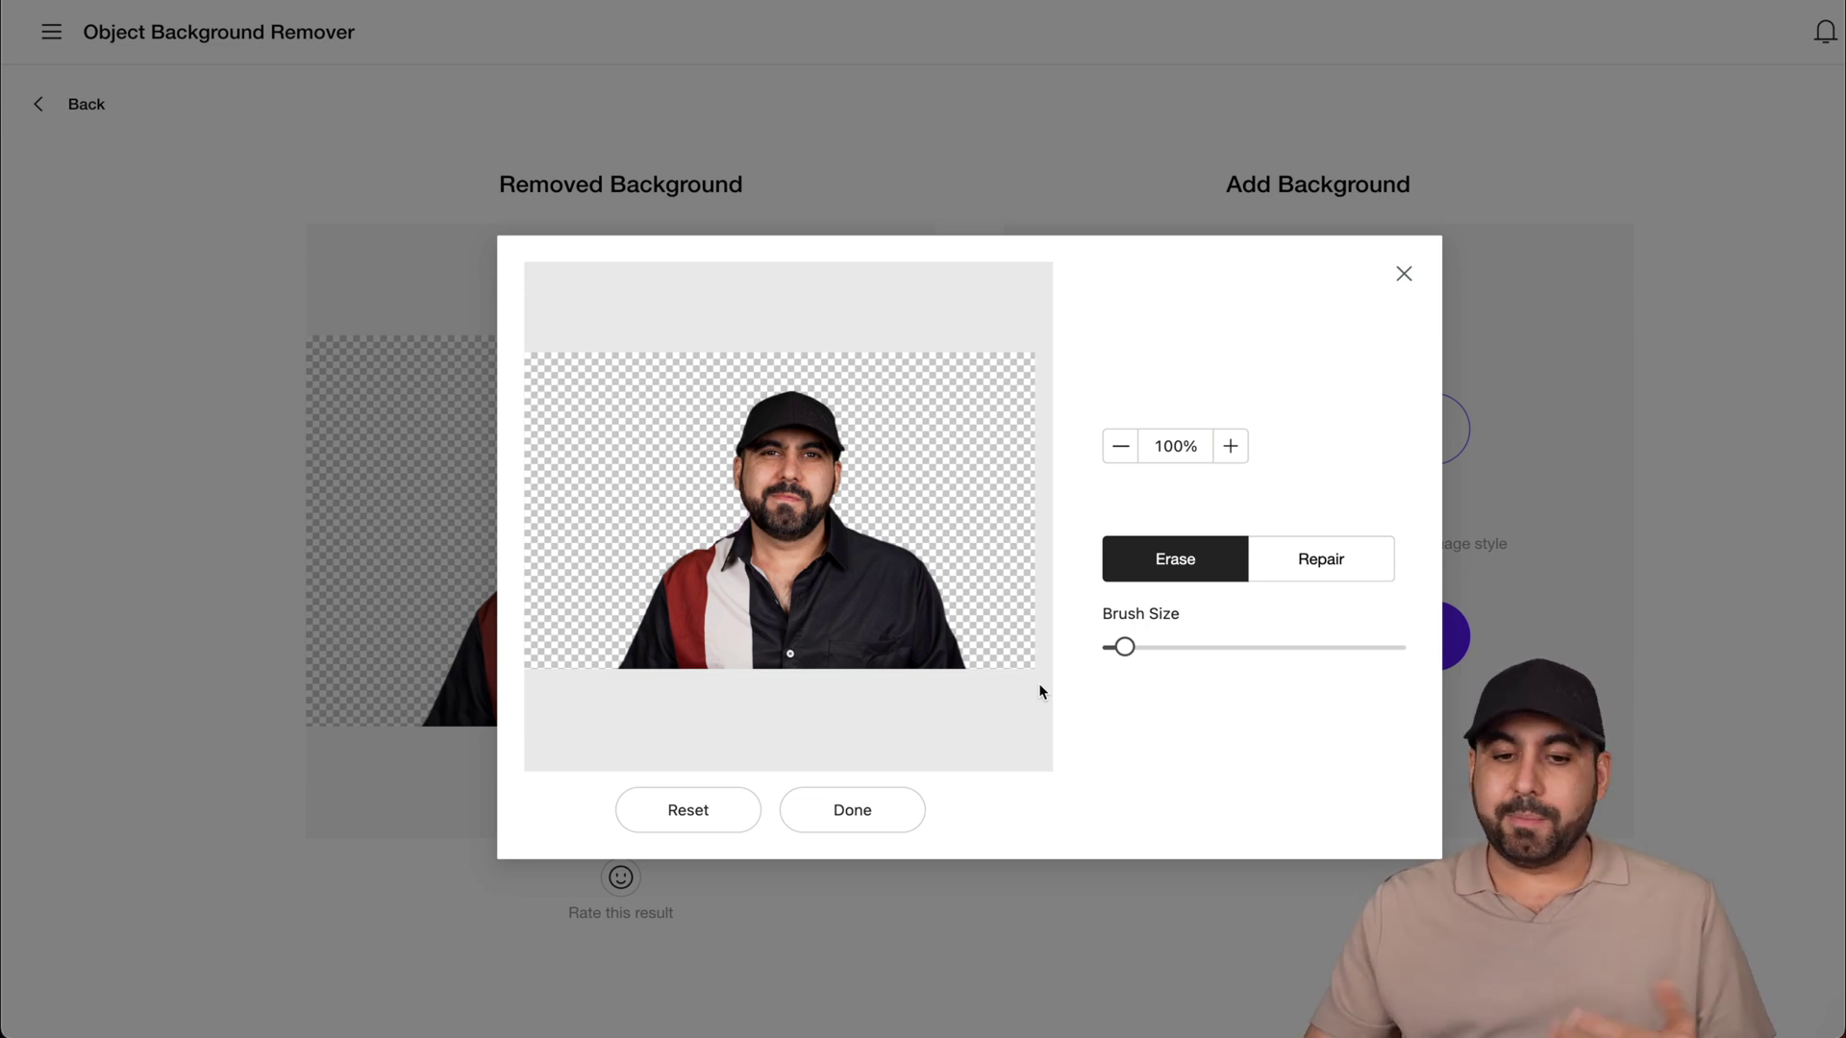
pyautogui.click(1410, 281)
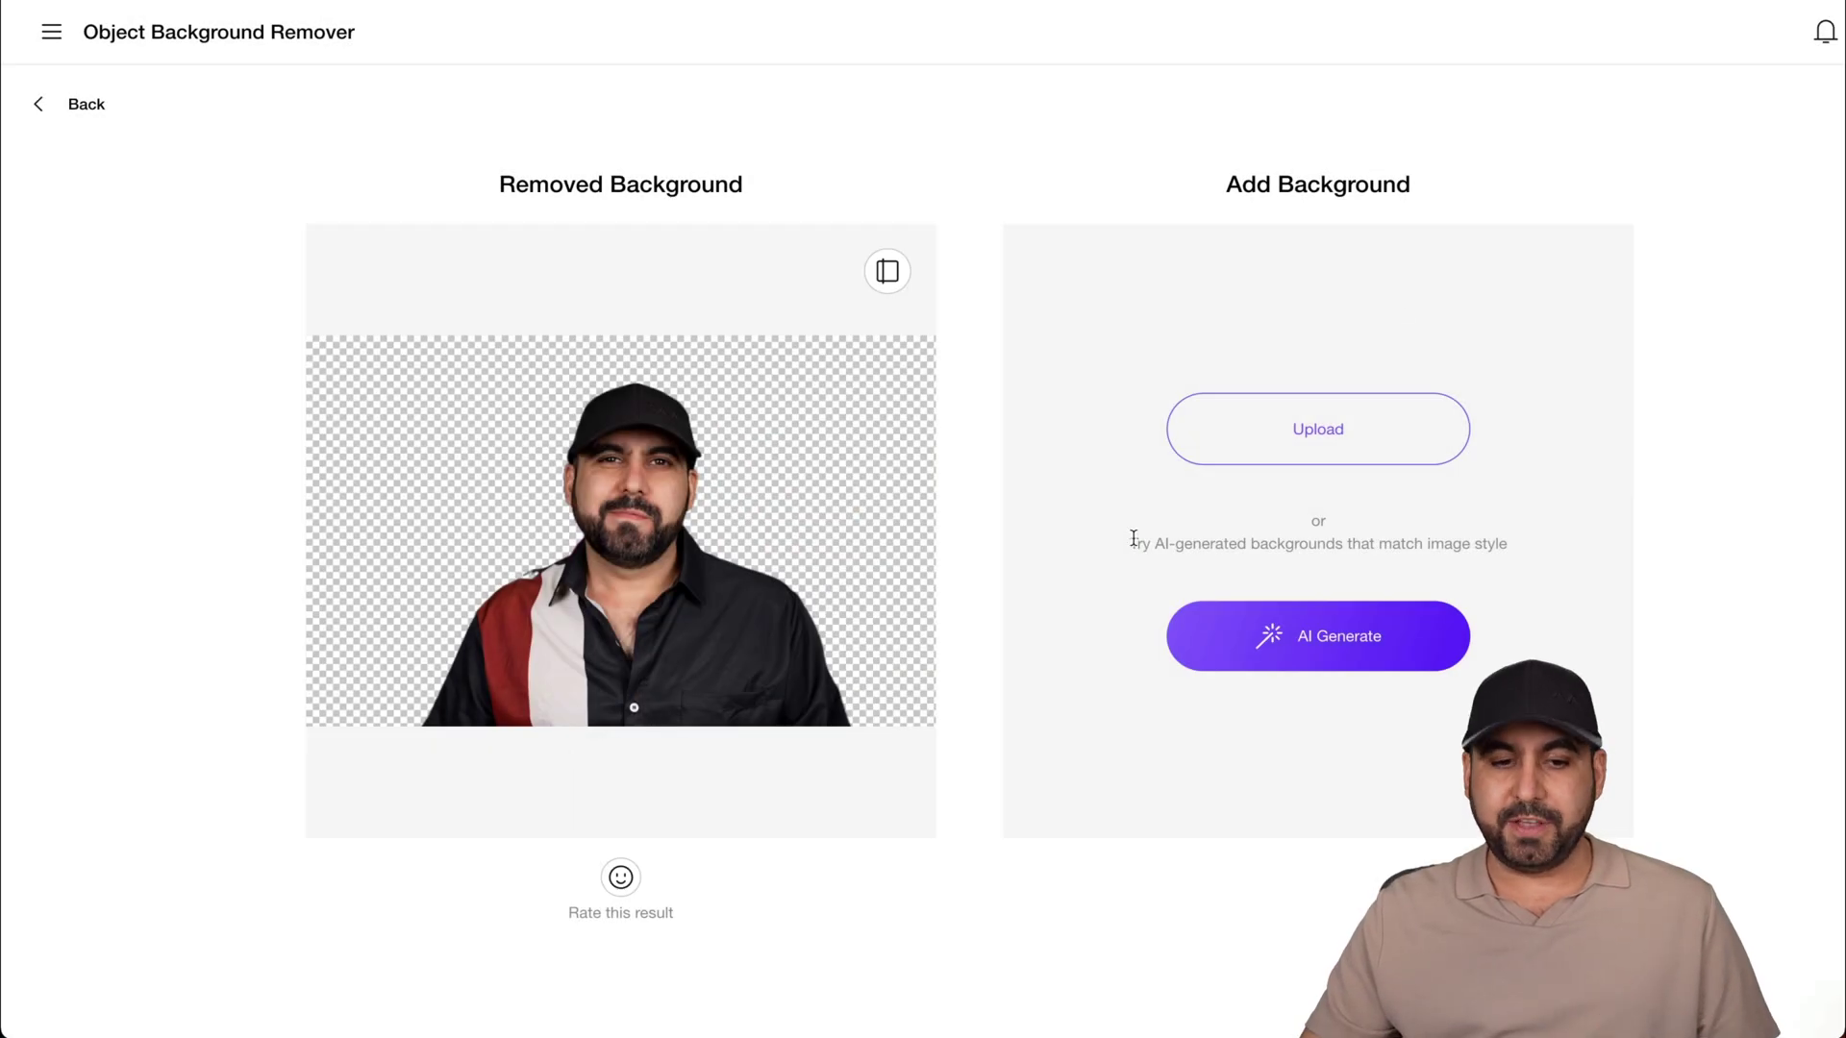
# Try AI-generated backgrounds: teal, white wall, grey waves, yellow wash, sketch lines and flower sketch.
pyautogui.click(1396, 639)
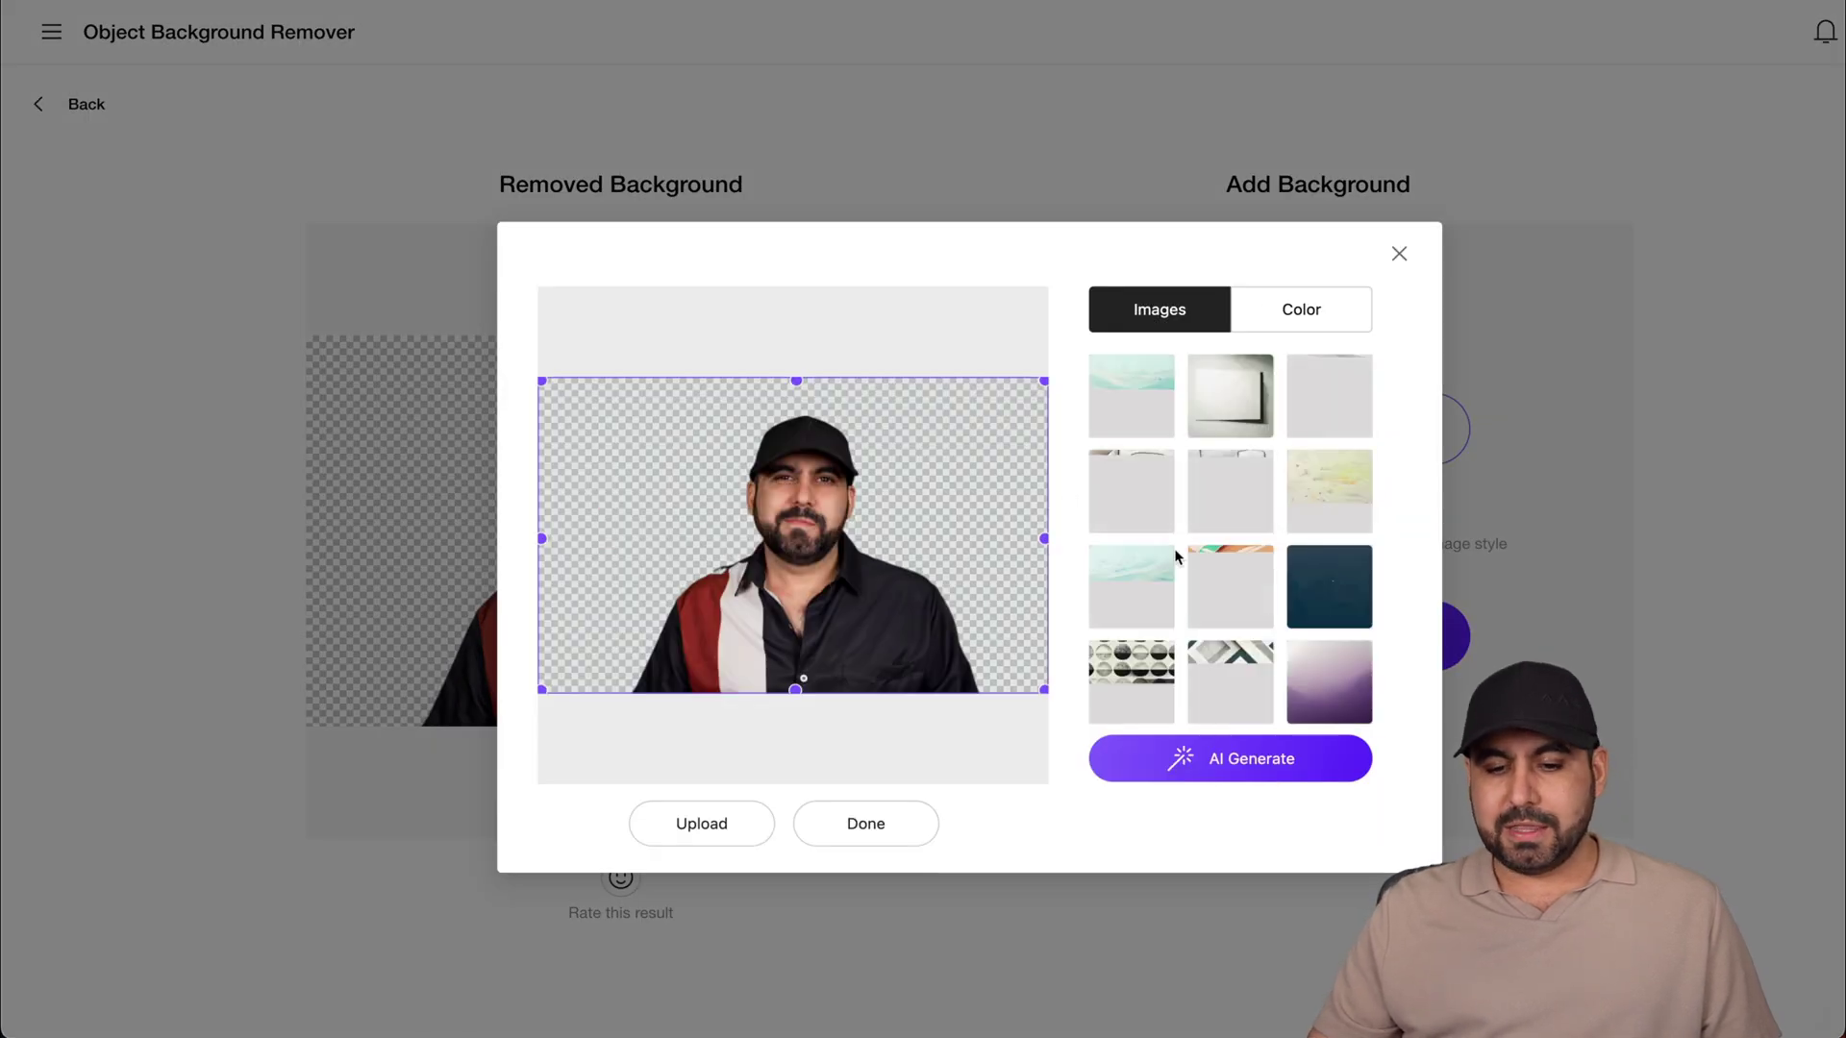
pyautogui.click(1131, 395)
pyautogui.click(1231, 395)
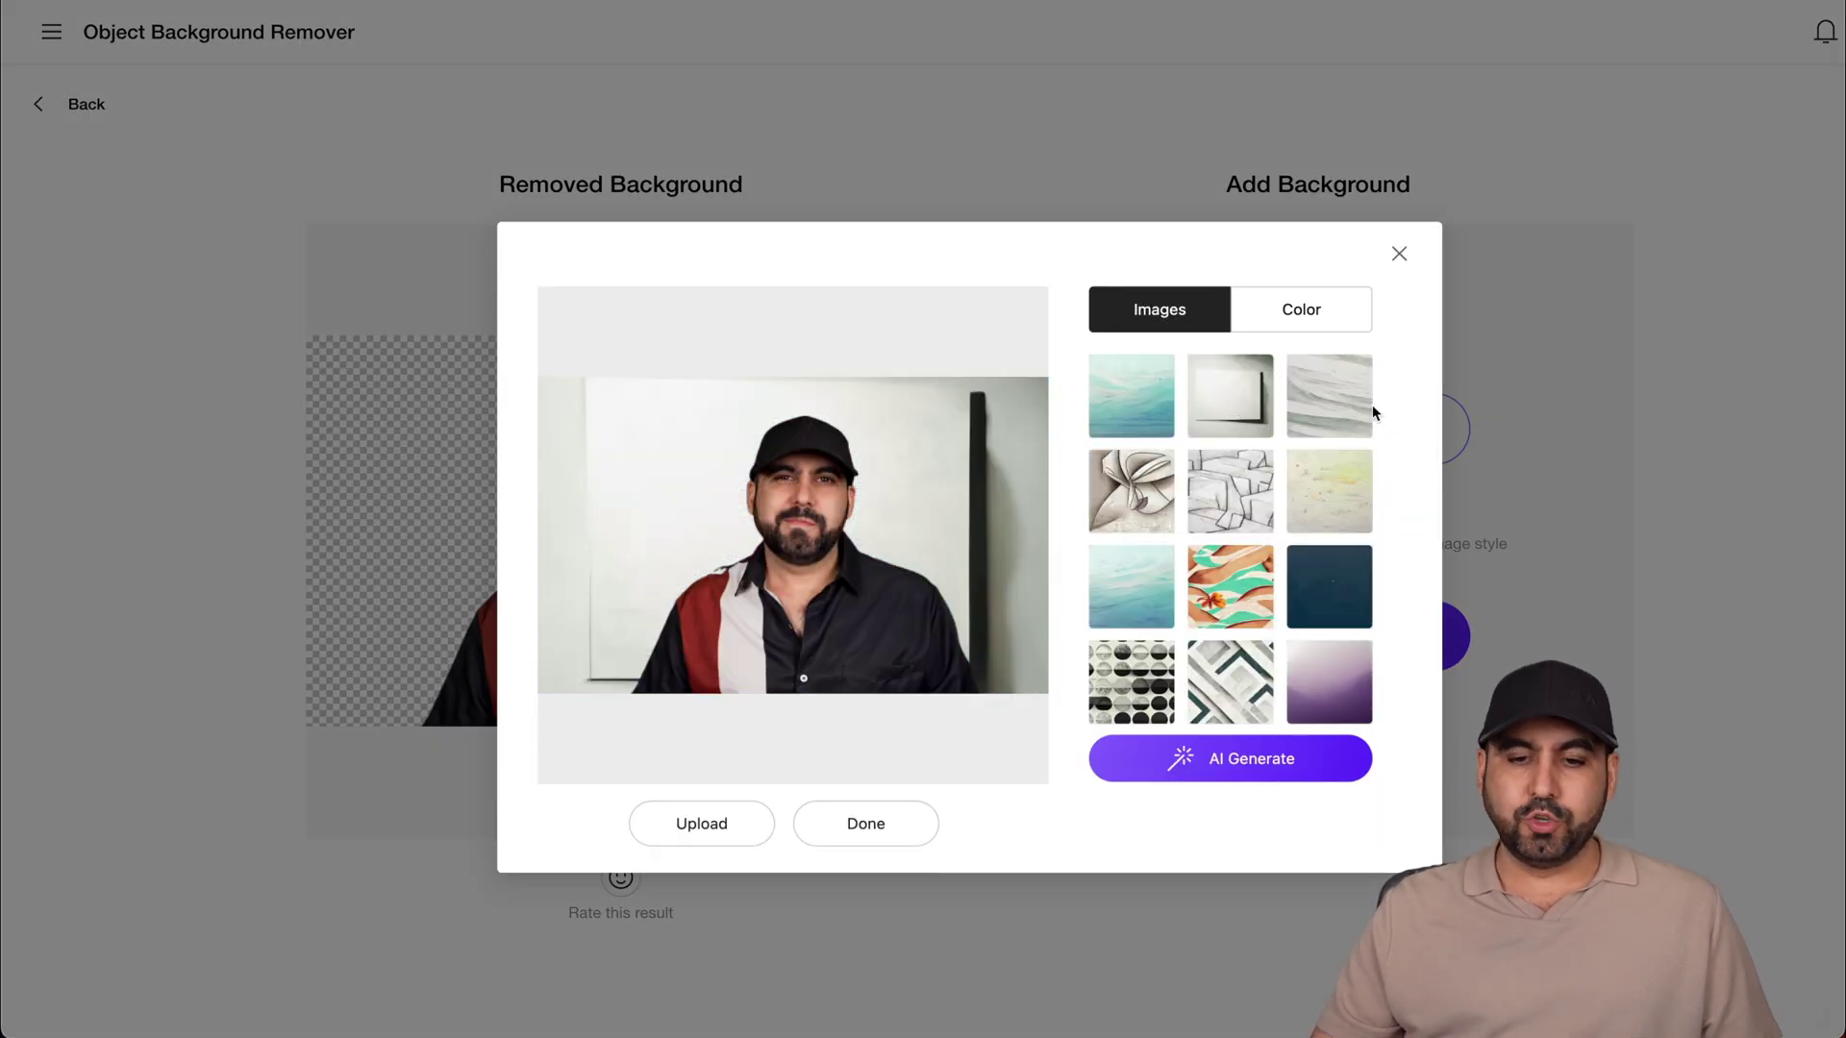
pyautogui.click(1350, 409)
pyautogui.click(1330, 505)
pyautogui.click(1219, 511)
pyautogui.click(1149, 486)
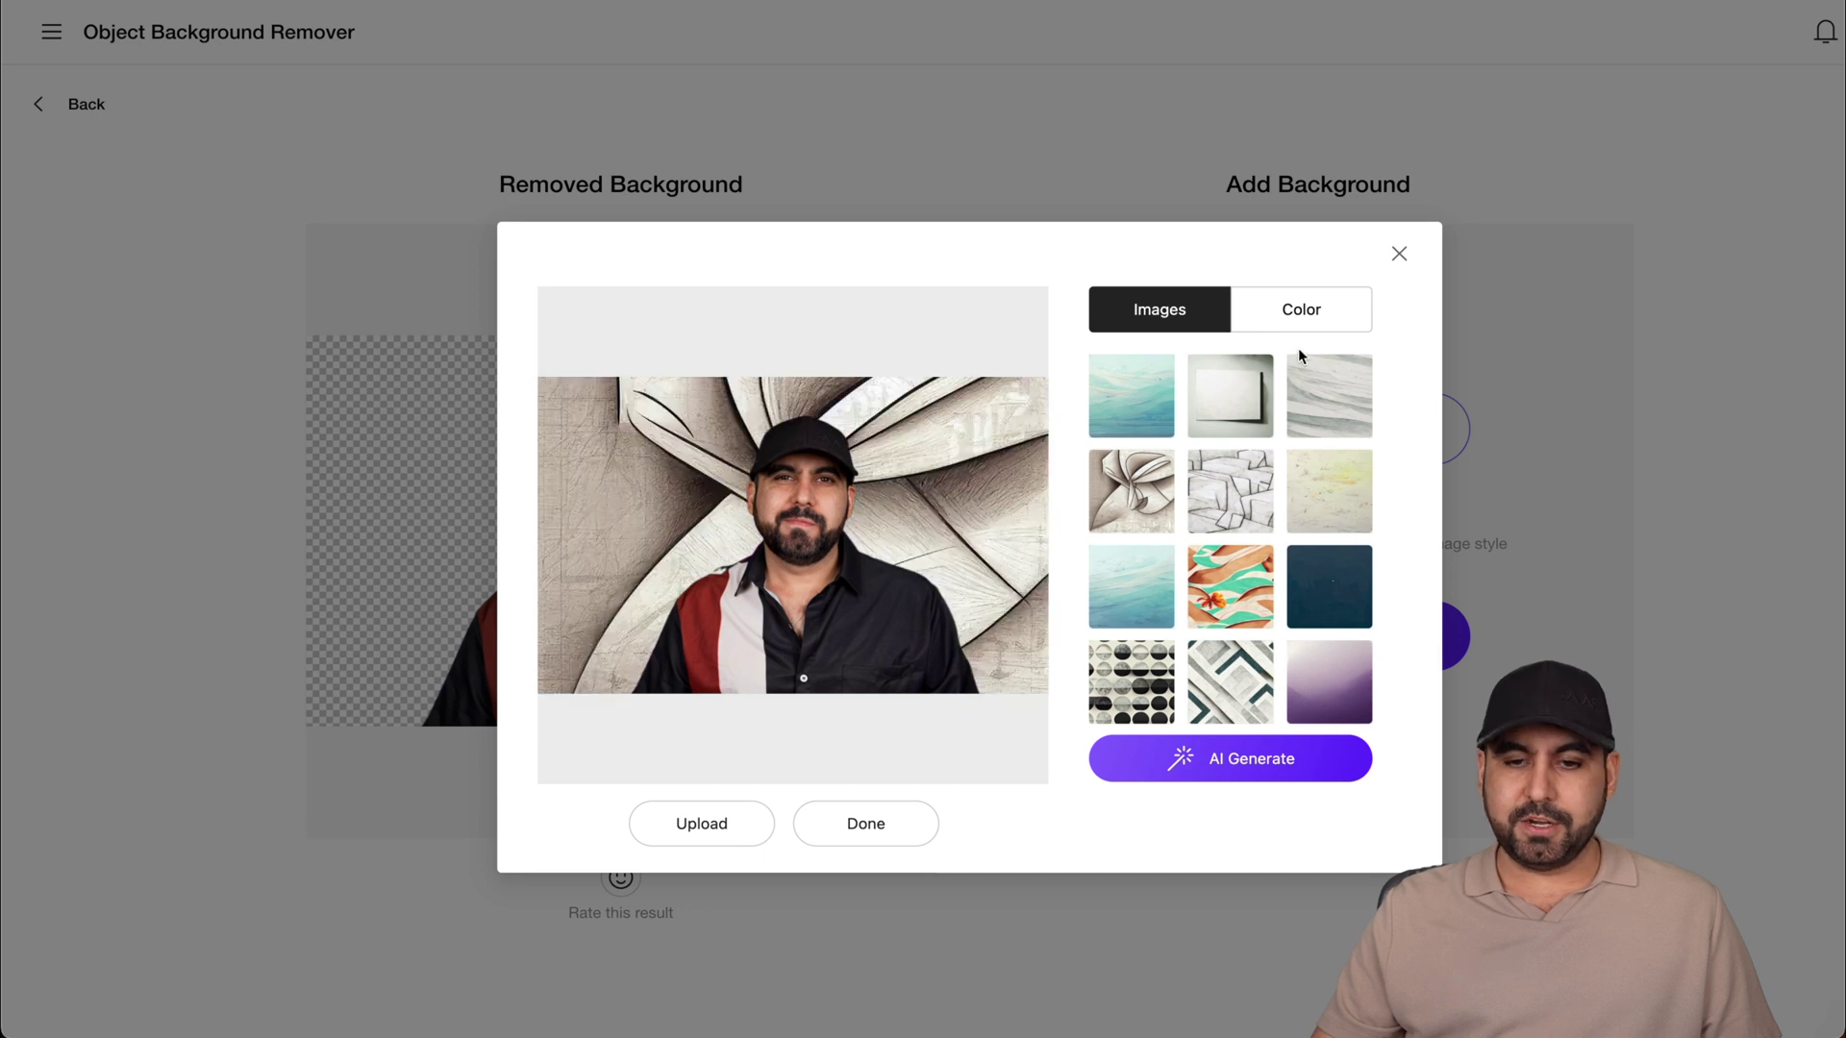
# Try grey, green and blue plain colours, then confirm the pale green background.
pyautogui.click(1303, 318)
pyautogui.click(1243, 499)
pyautogui.click(1240, 586)
pyautogui.click(1158, 595)
pyautogui.click(1243, 587)
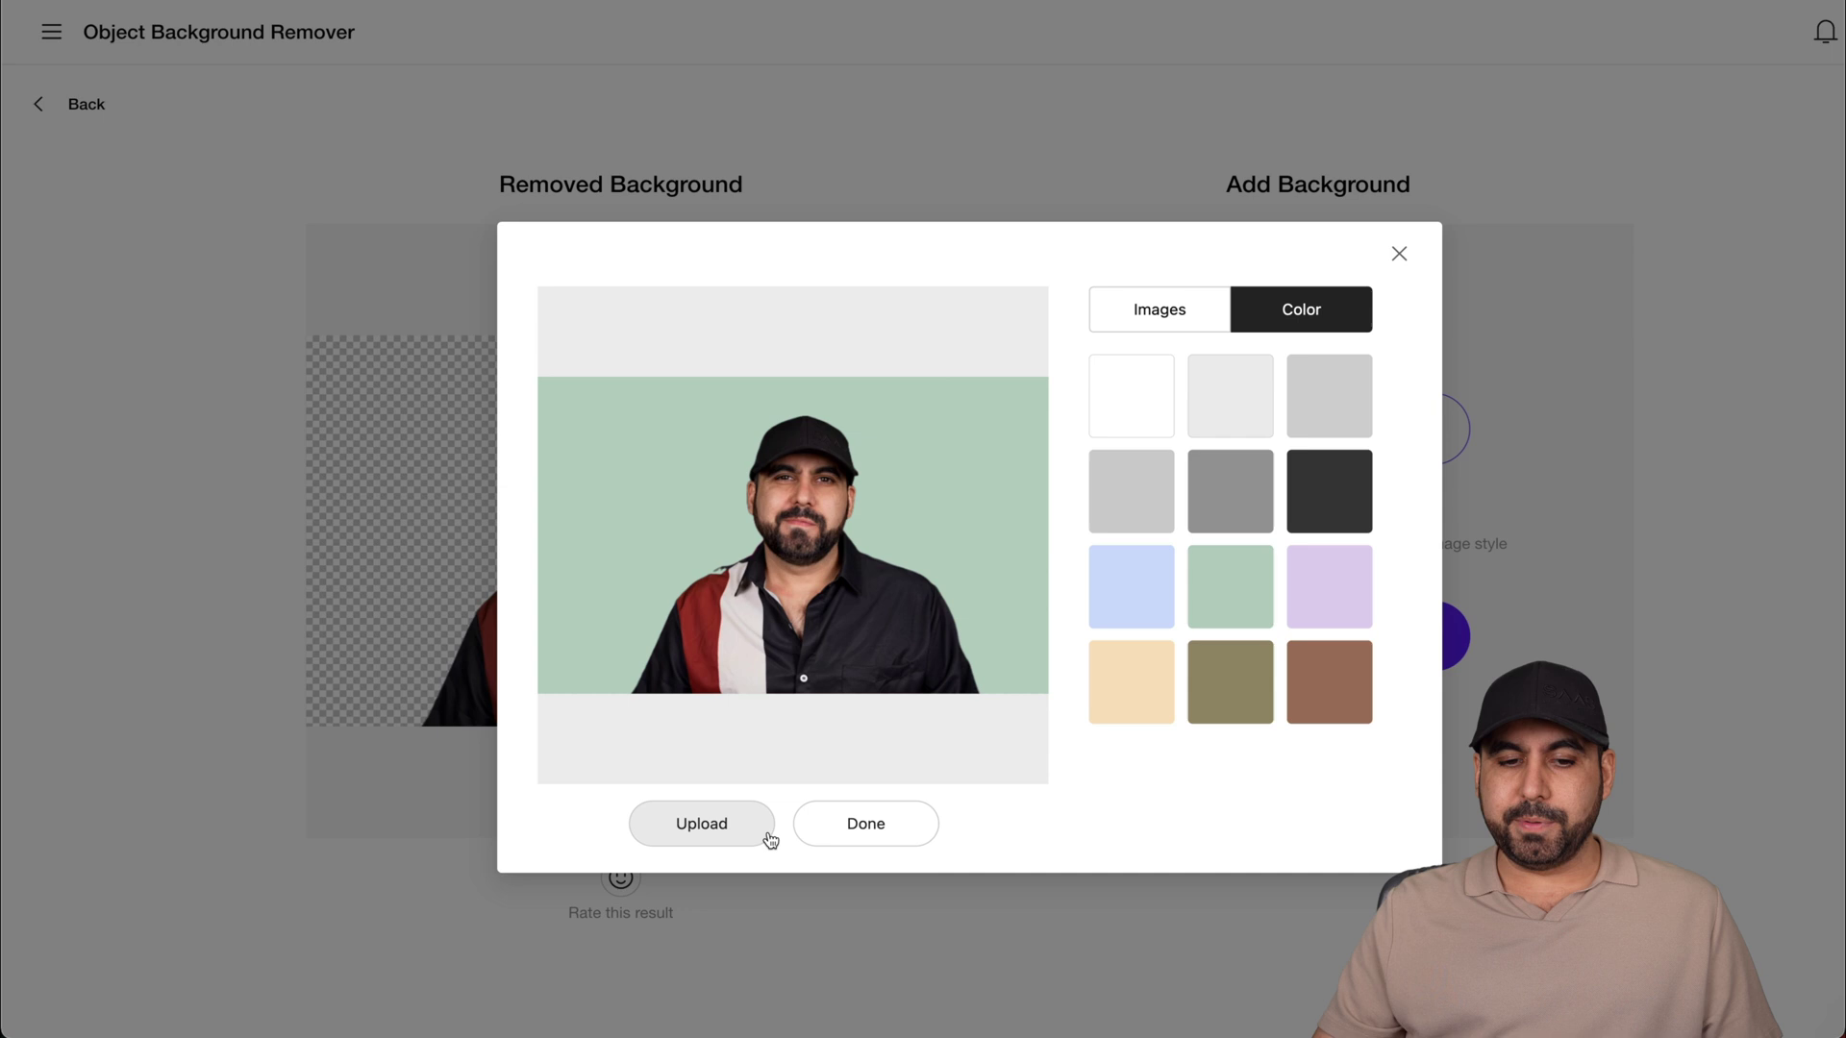
pyautogui.click(846, 829)
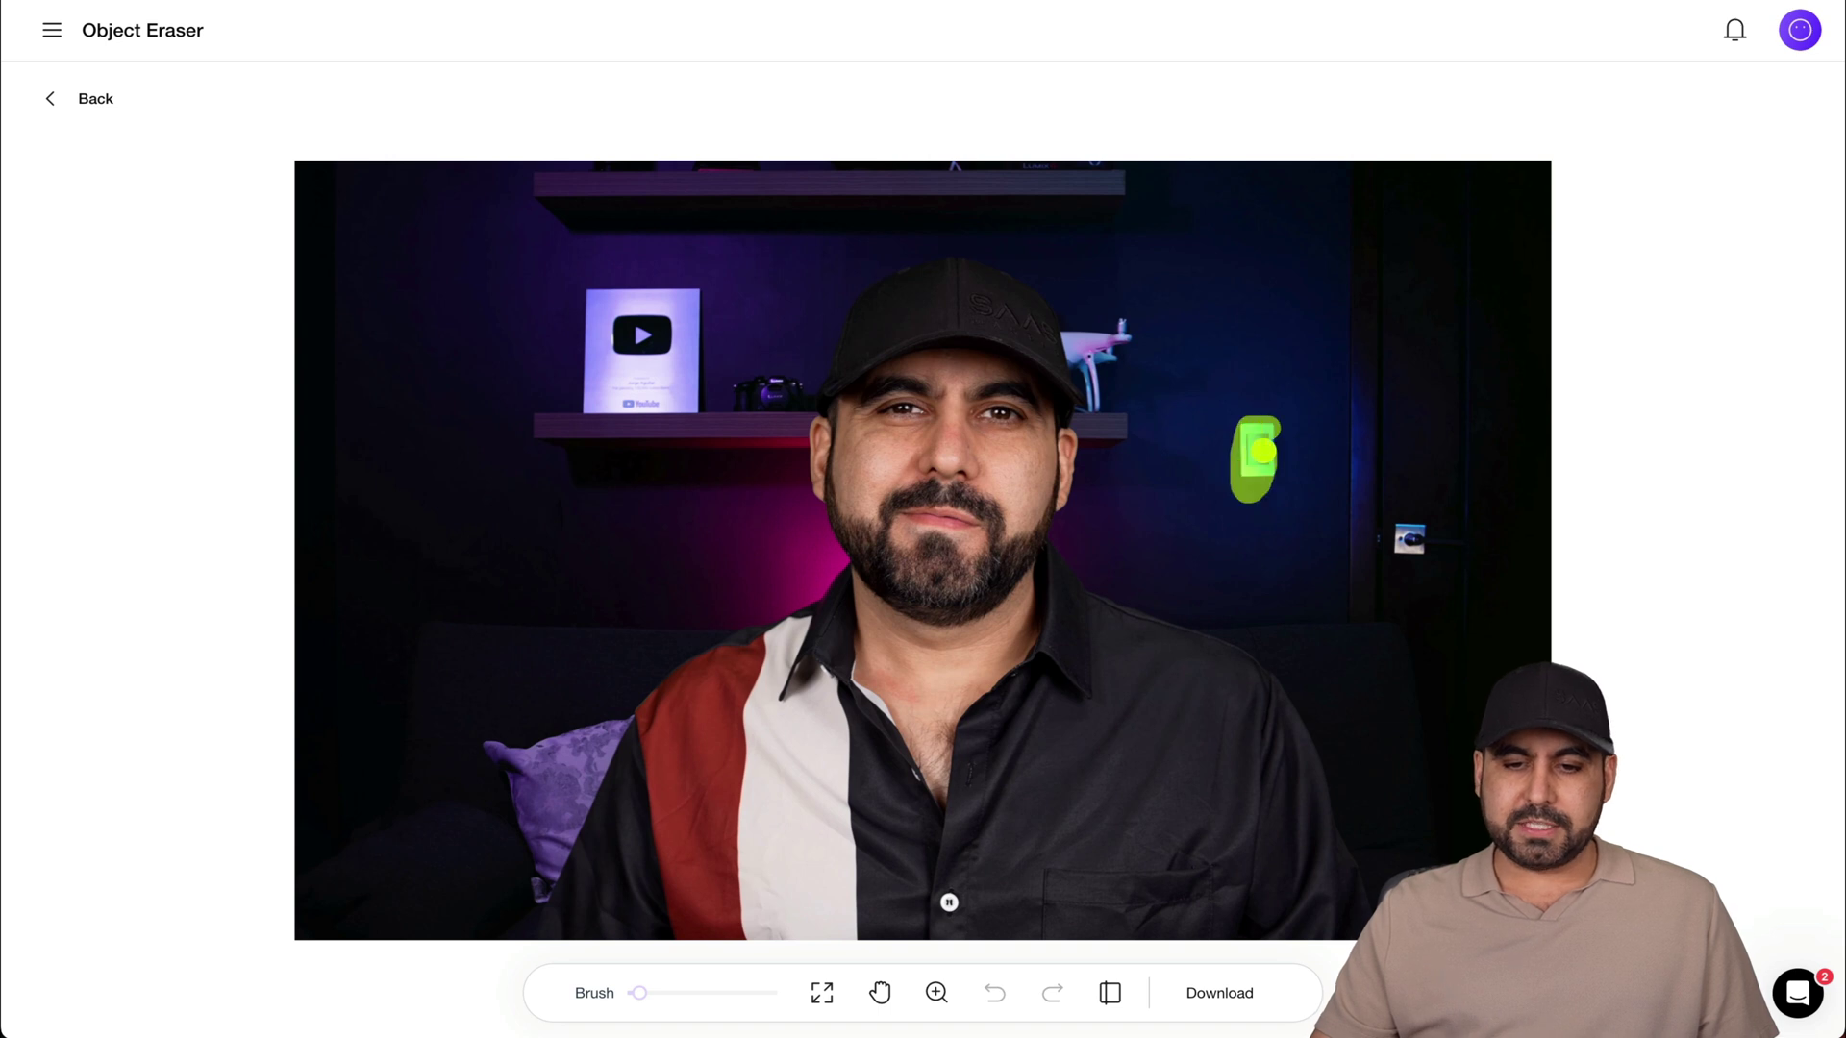
# Brush over the glowing light on the wall to mark it for erasing.
pyautogui.moveTo(1262, 437); pyautogui.dragTo(1261, 414)
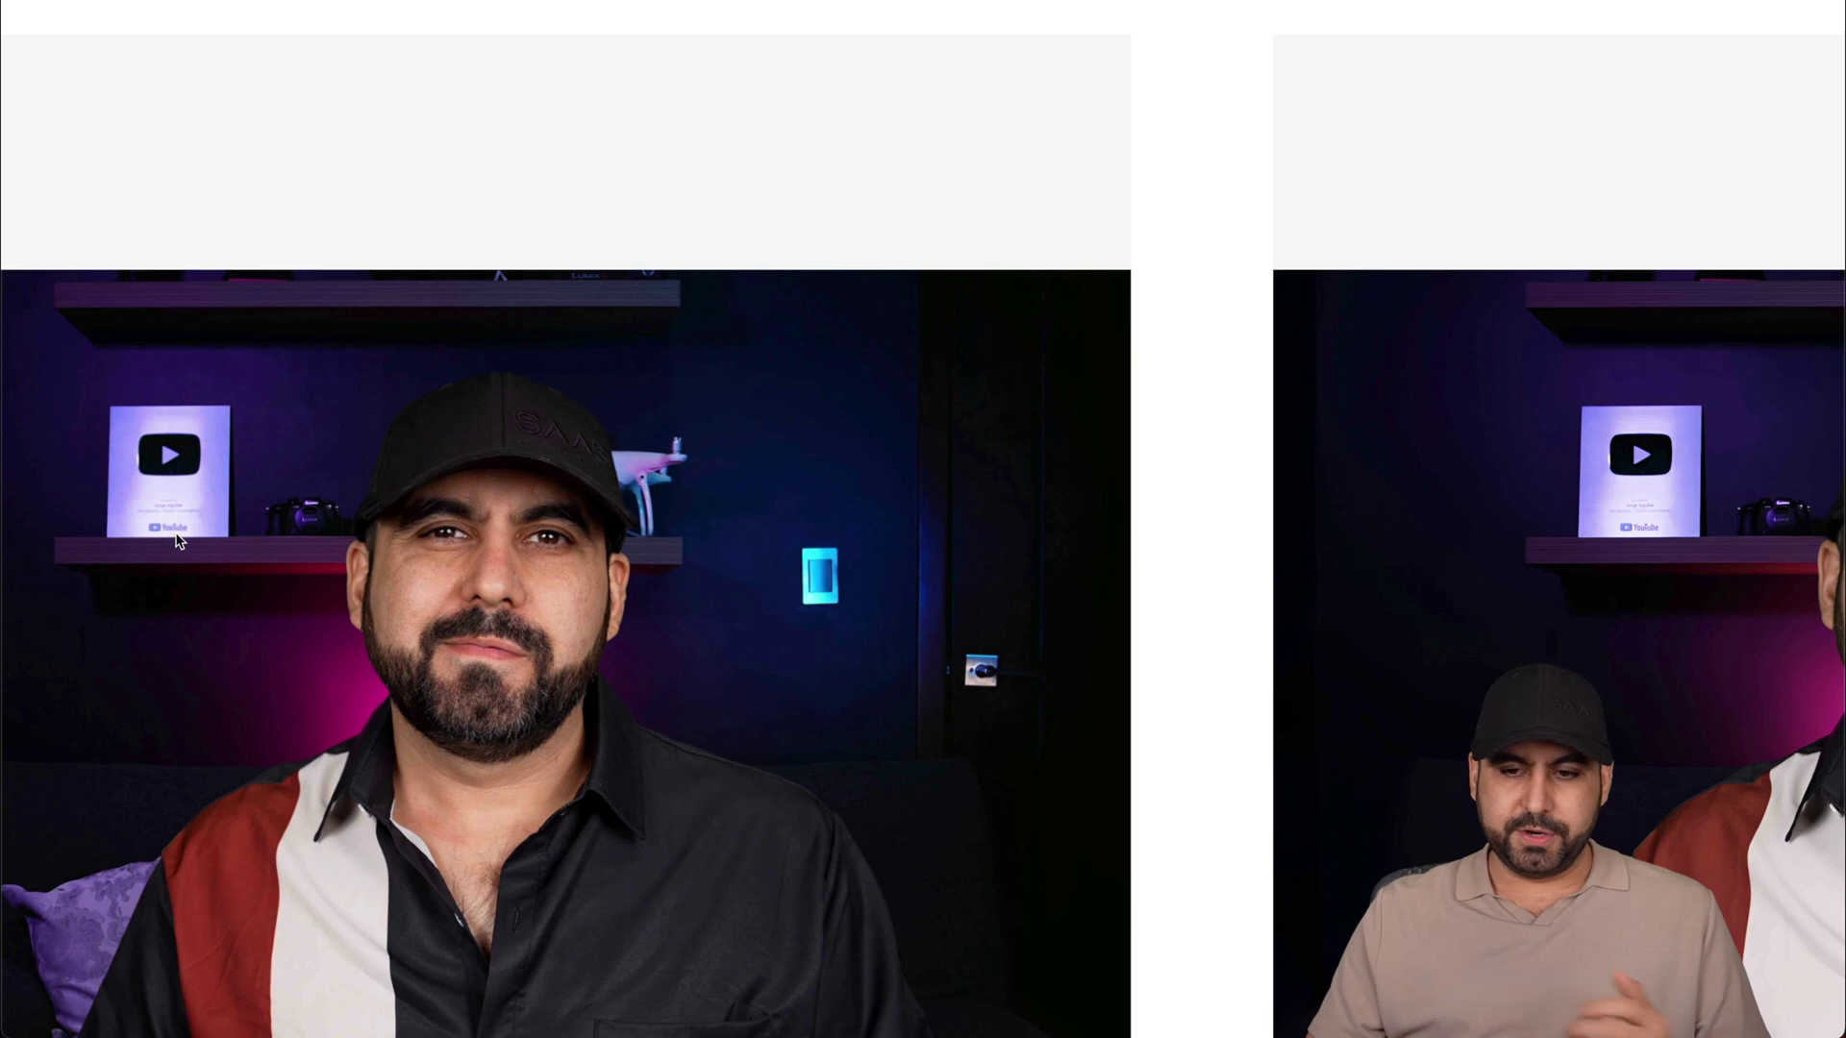
pyautogui.hscroll(3, 1660, 534)
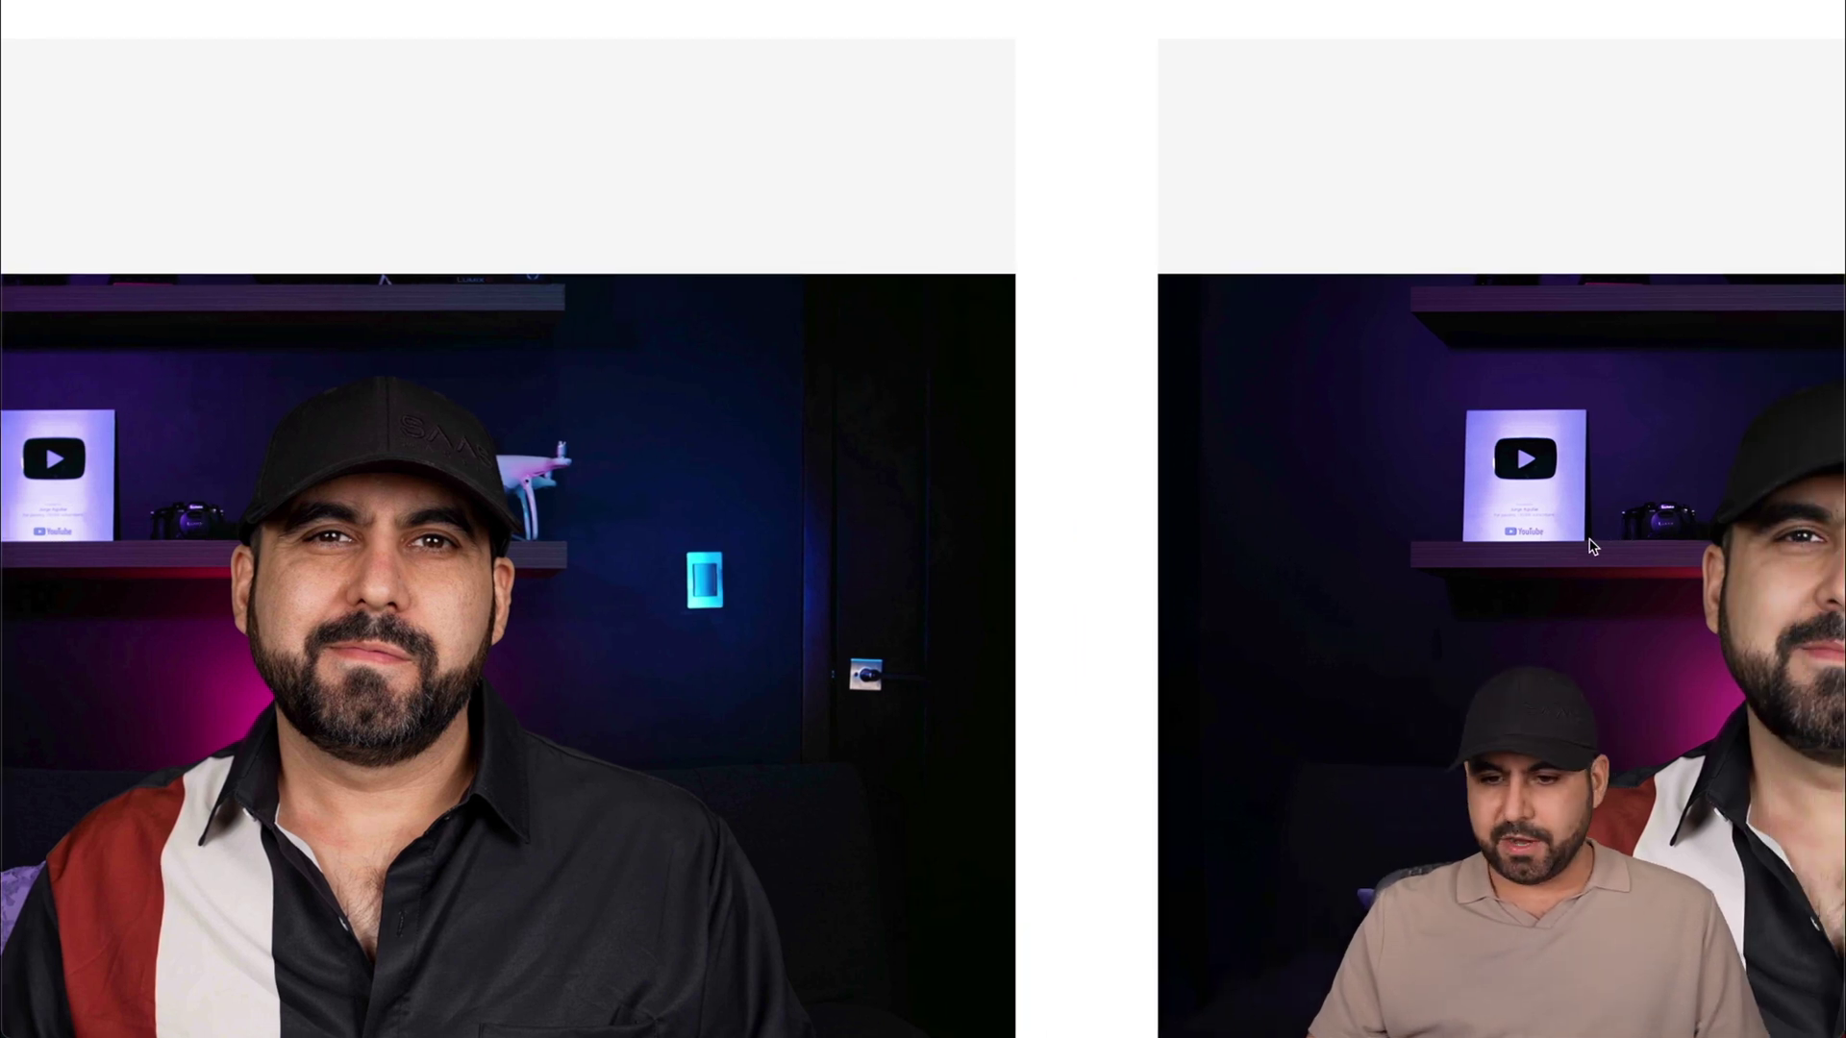
pyautogui.hscroll(5, 1656, 574)
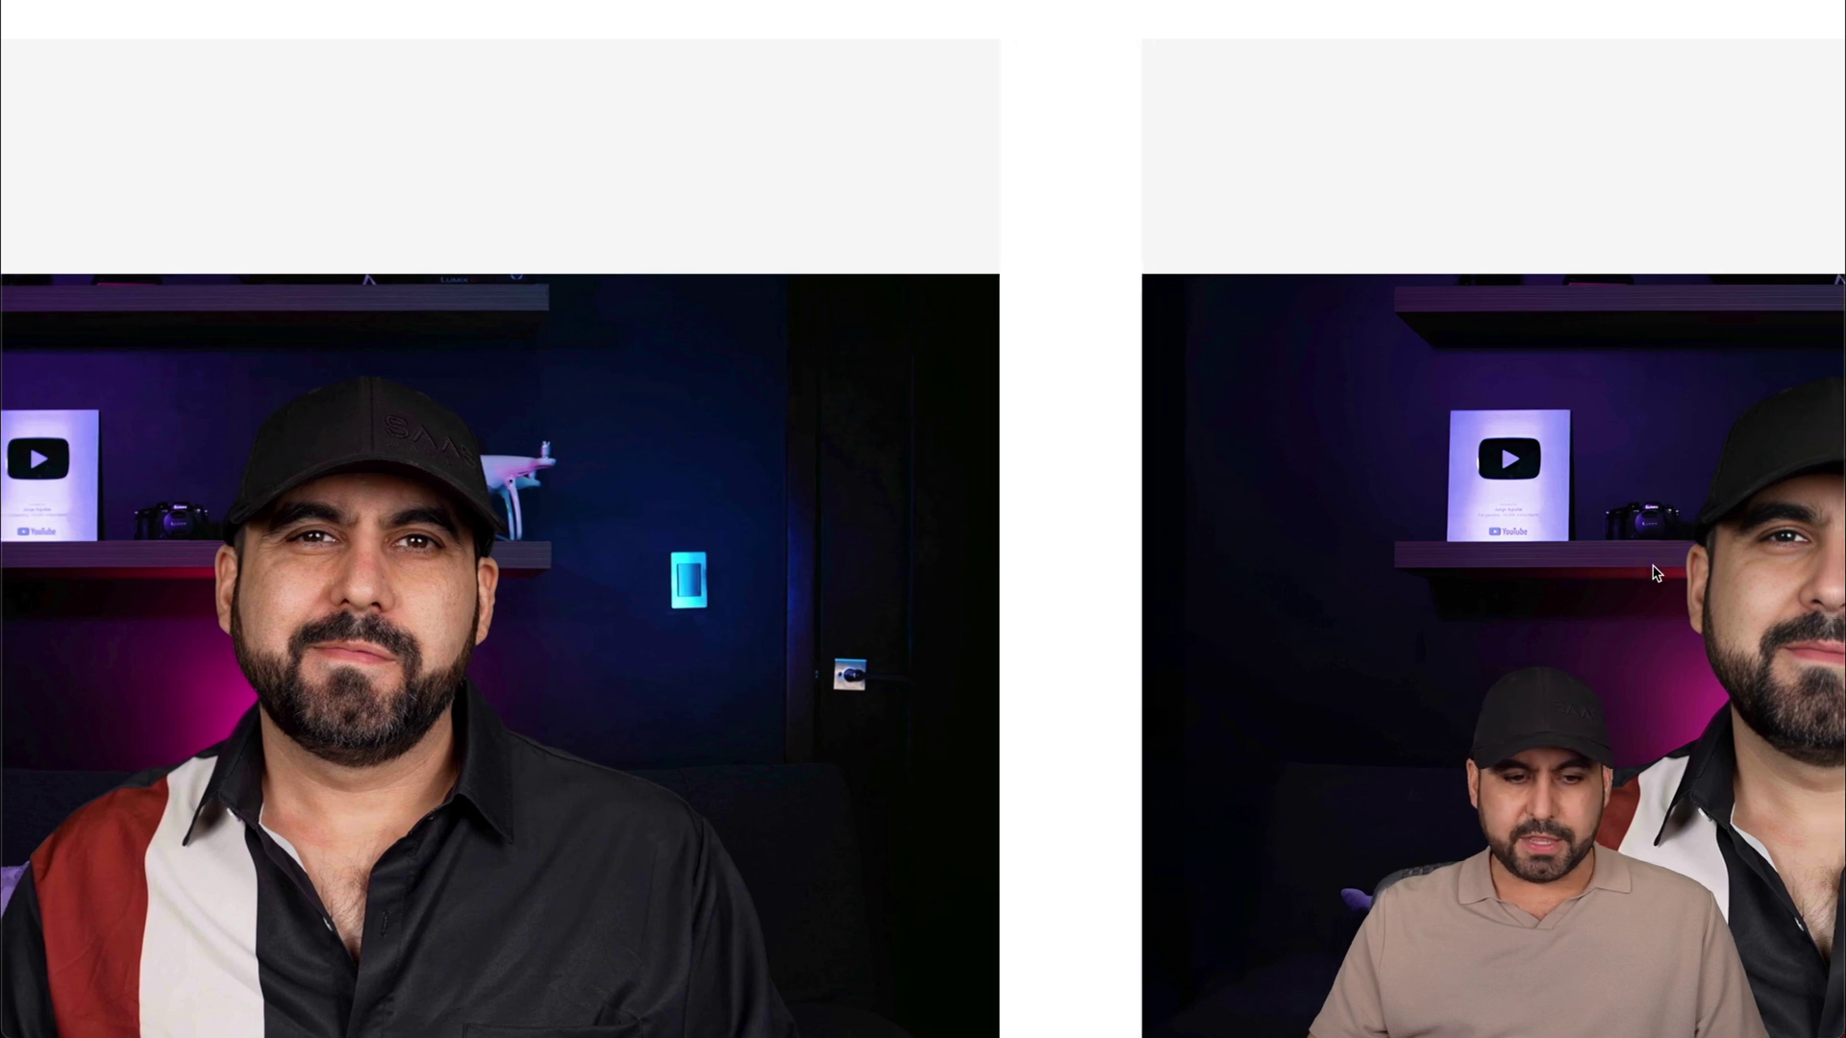
pyautogui.hscroll(5, 1656, 574)
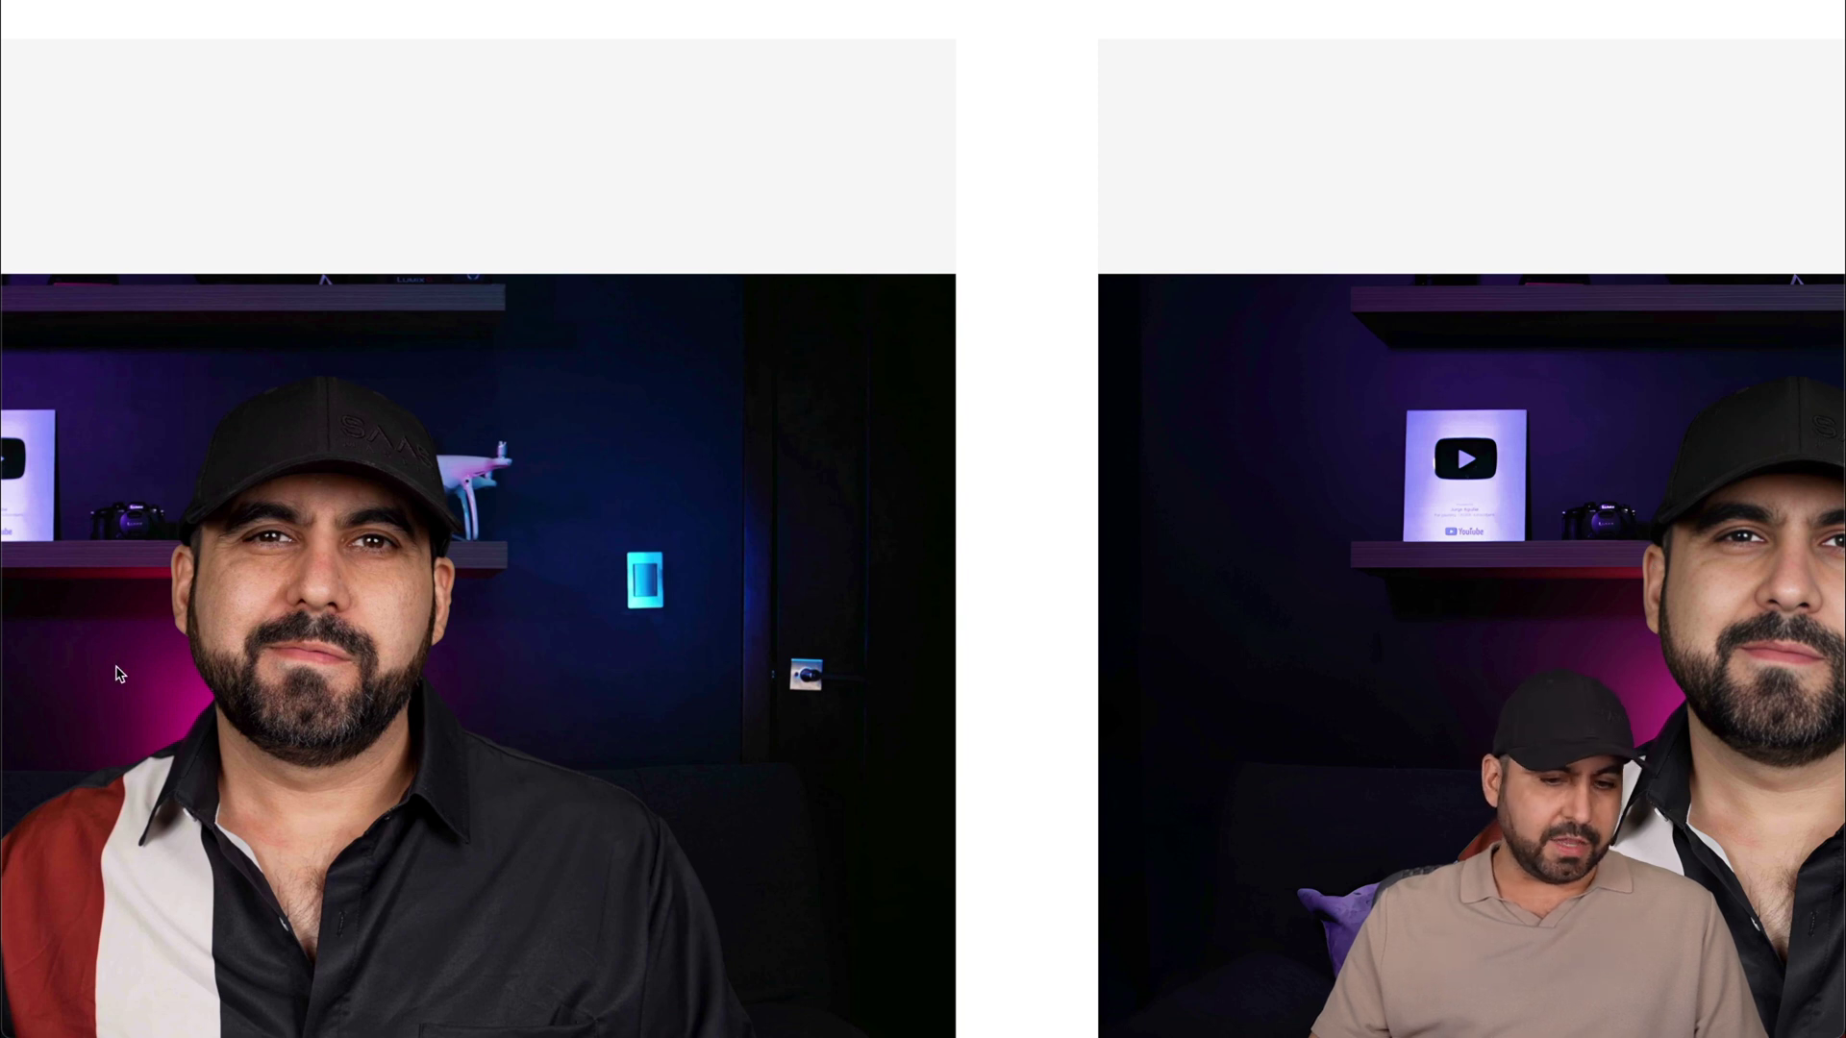
pyautogui.hscroll(-1, 192, 692)
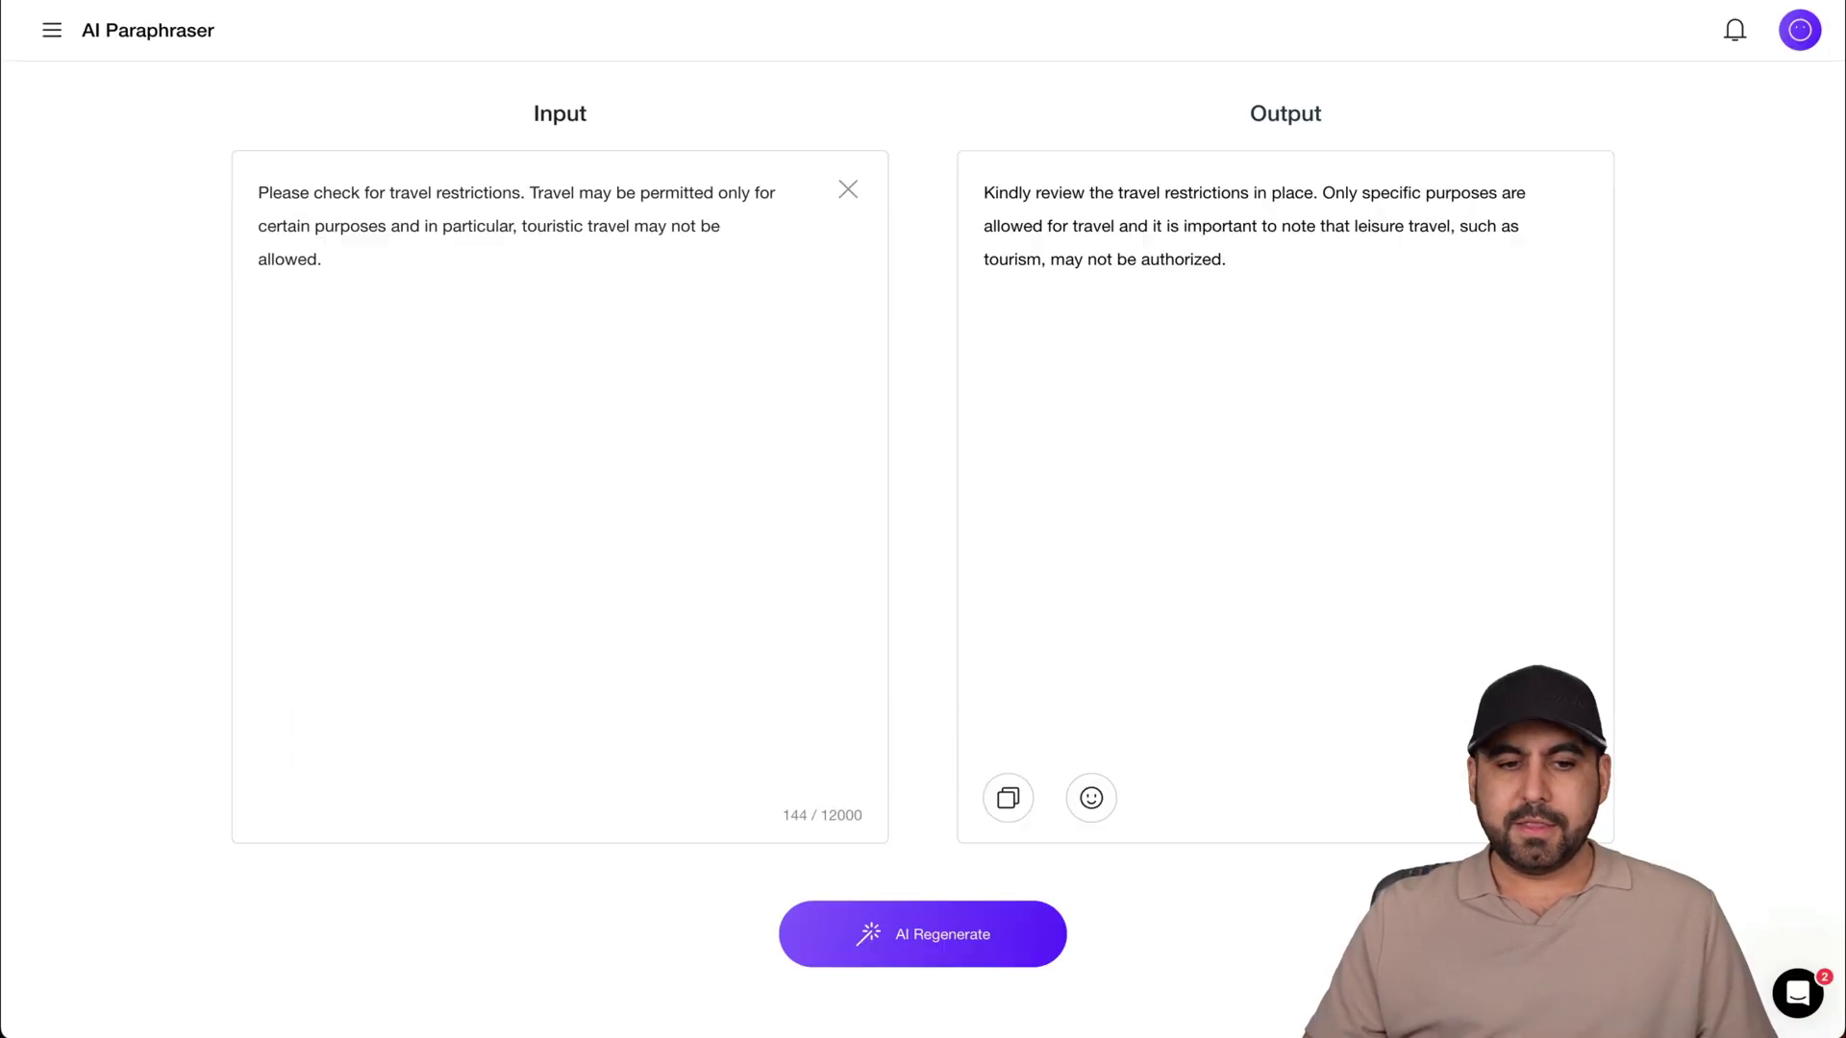
# Browse the full tool list, close it, and click into the paraphraser's input box.
pyautogui.click(53, 32)
pyautogui.scroll(-1, 136, 827)
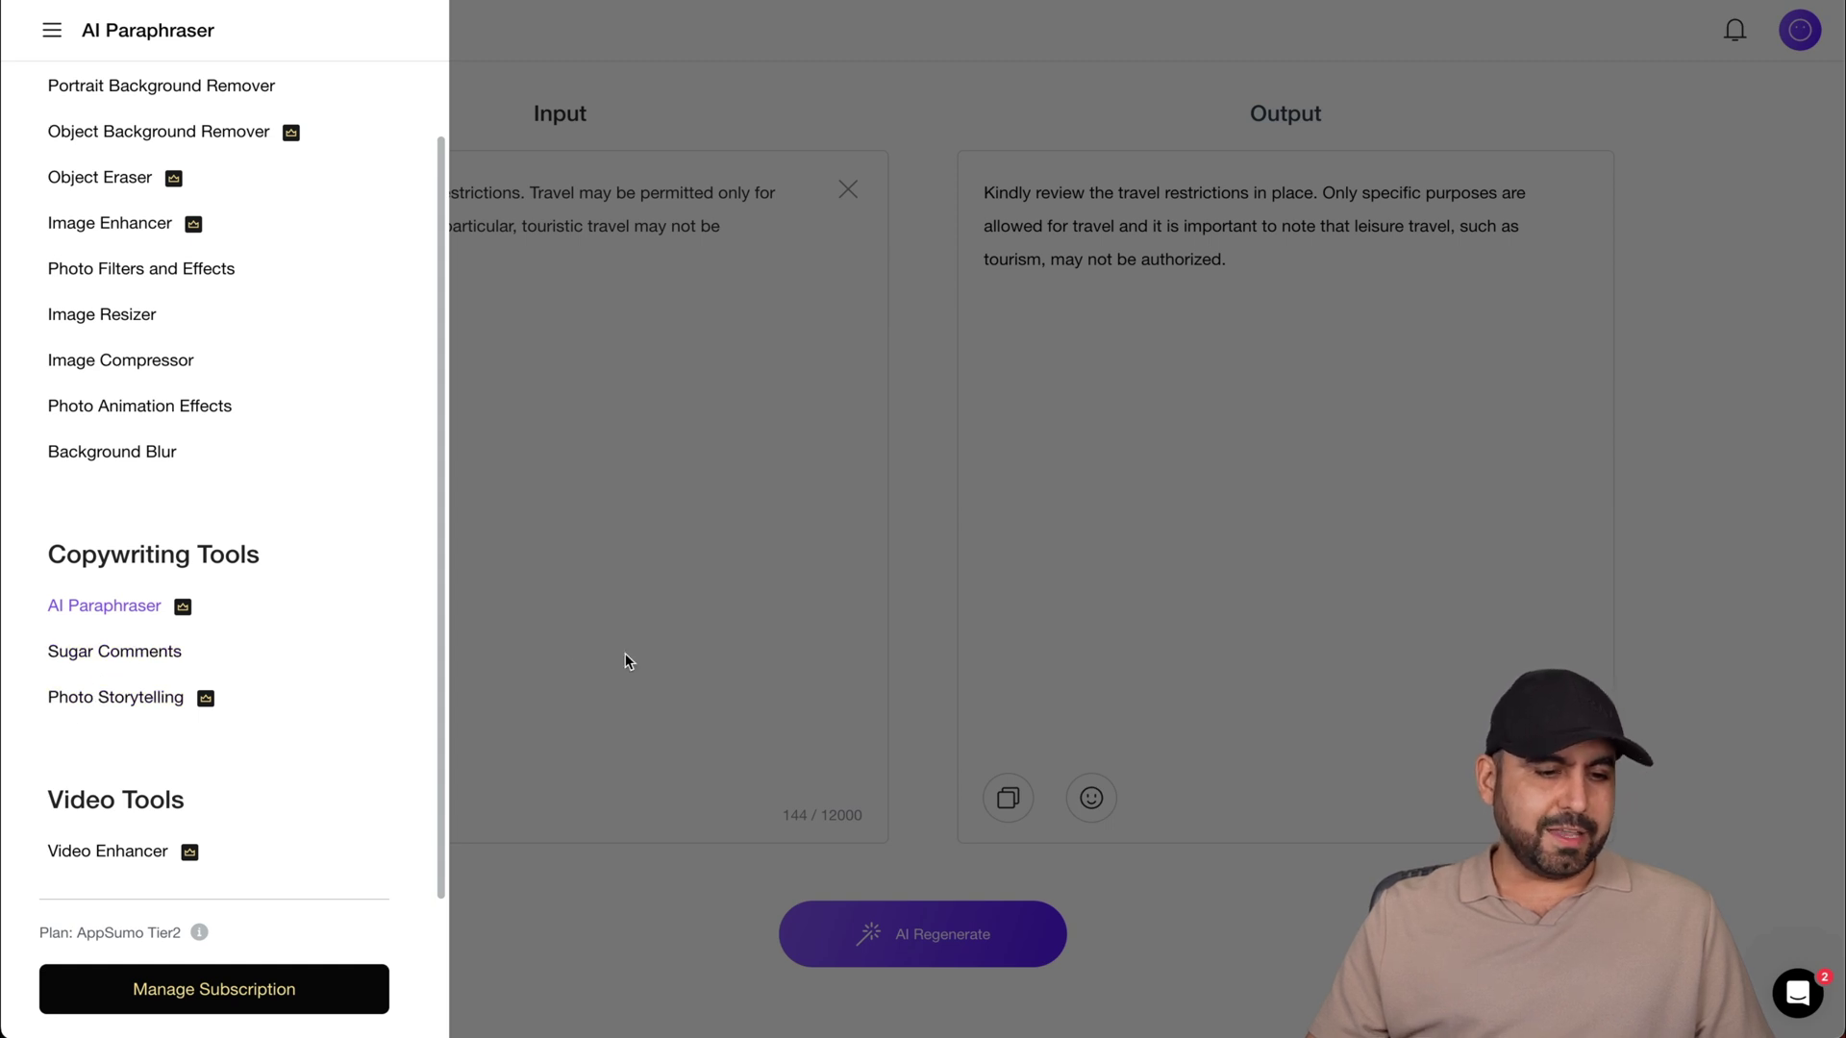
pyautogui.click(731, 415)
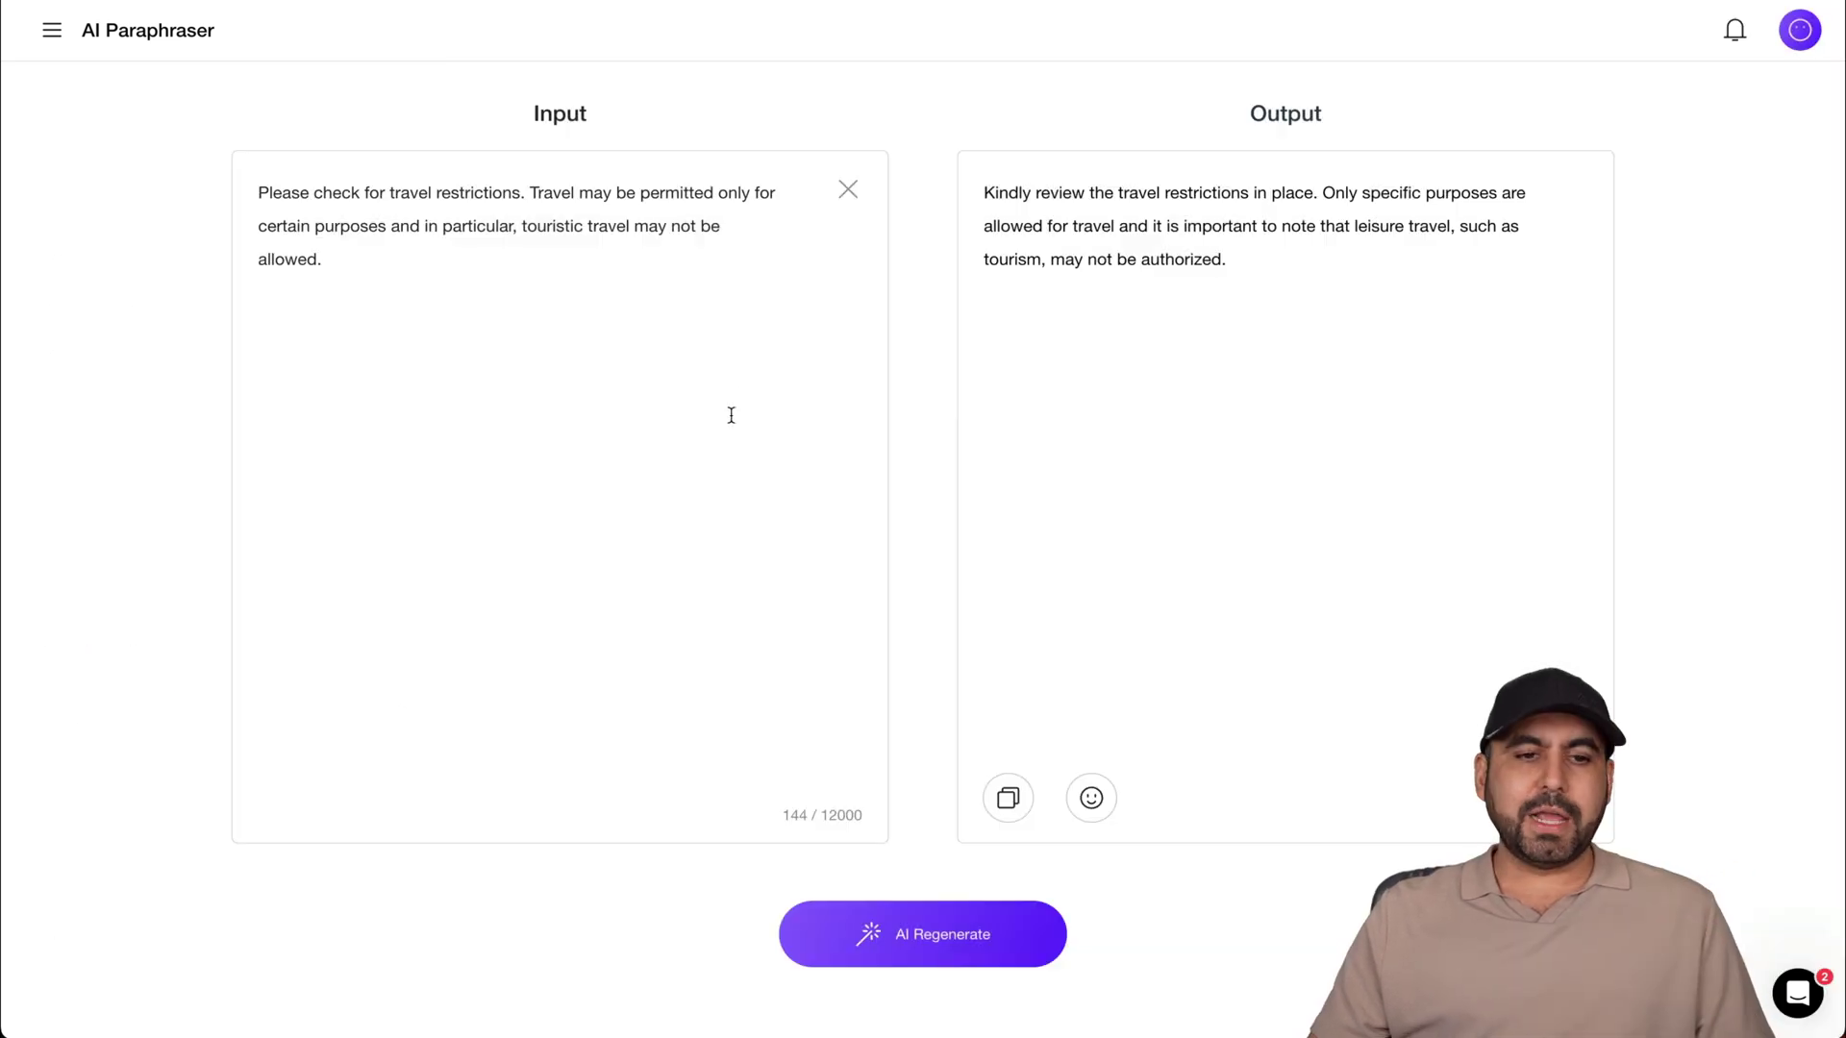
pyautogui.click(500, 356)
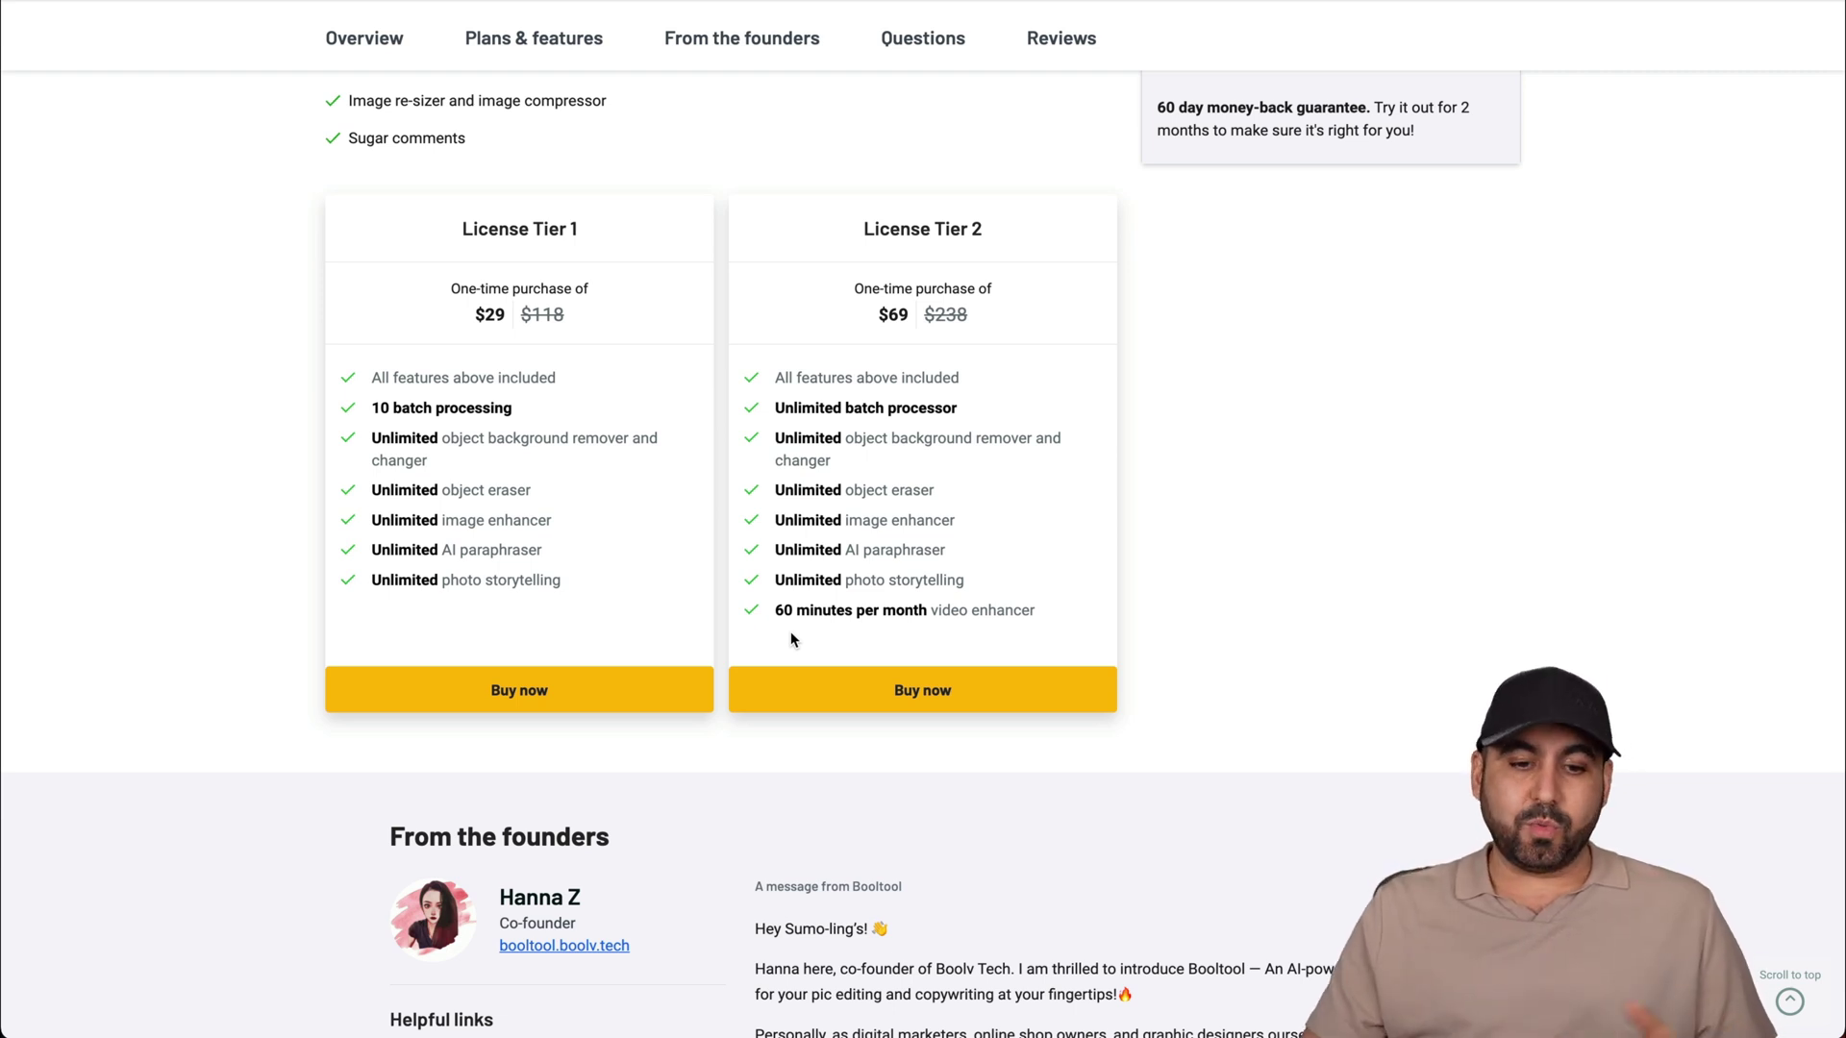
pyautogui.moveTo(771, 608); pyautogui.dragTo(1055, 607)
pyautogui.click(1056, 608)
pyautogui.moveTo(884, 315); pyautogui.dragTo(956, 315)
pyautogui.click(957, 314)
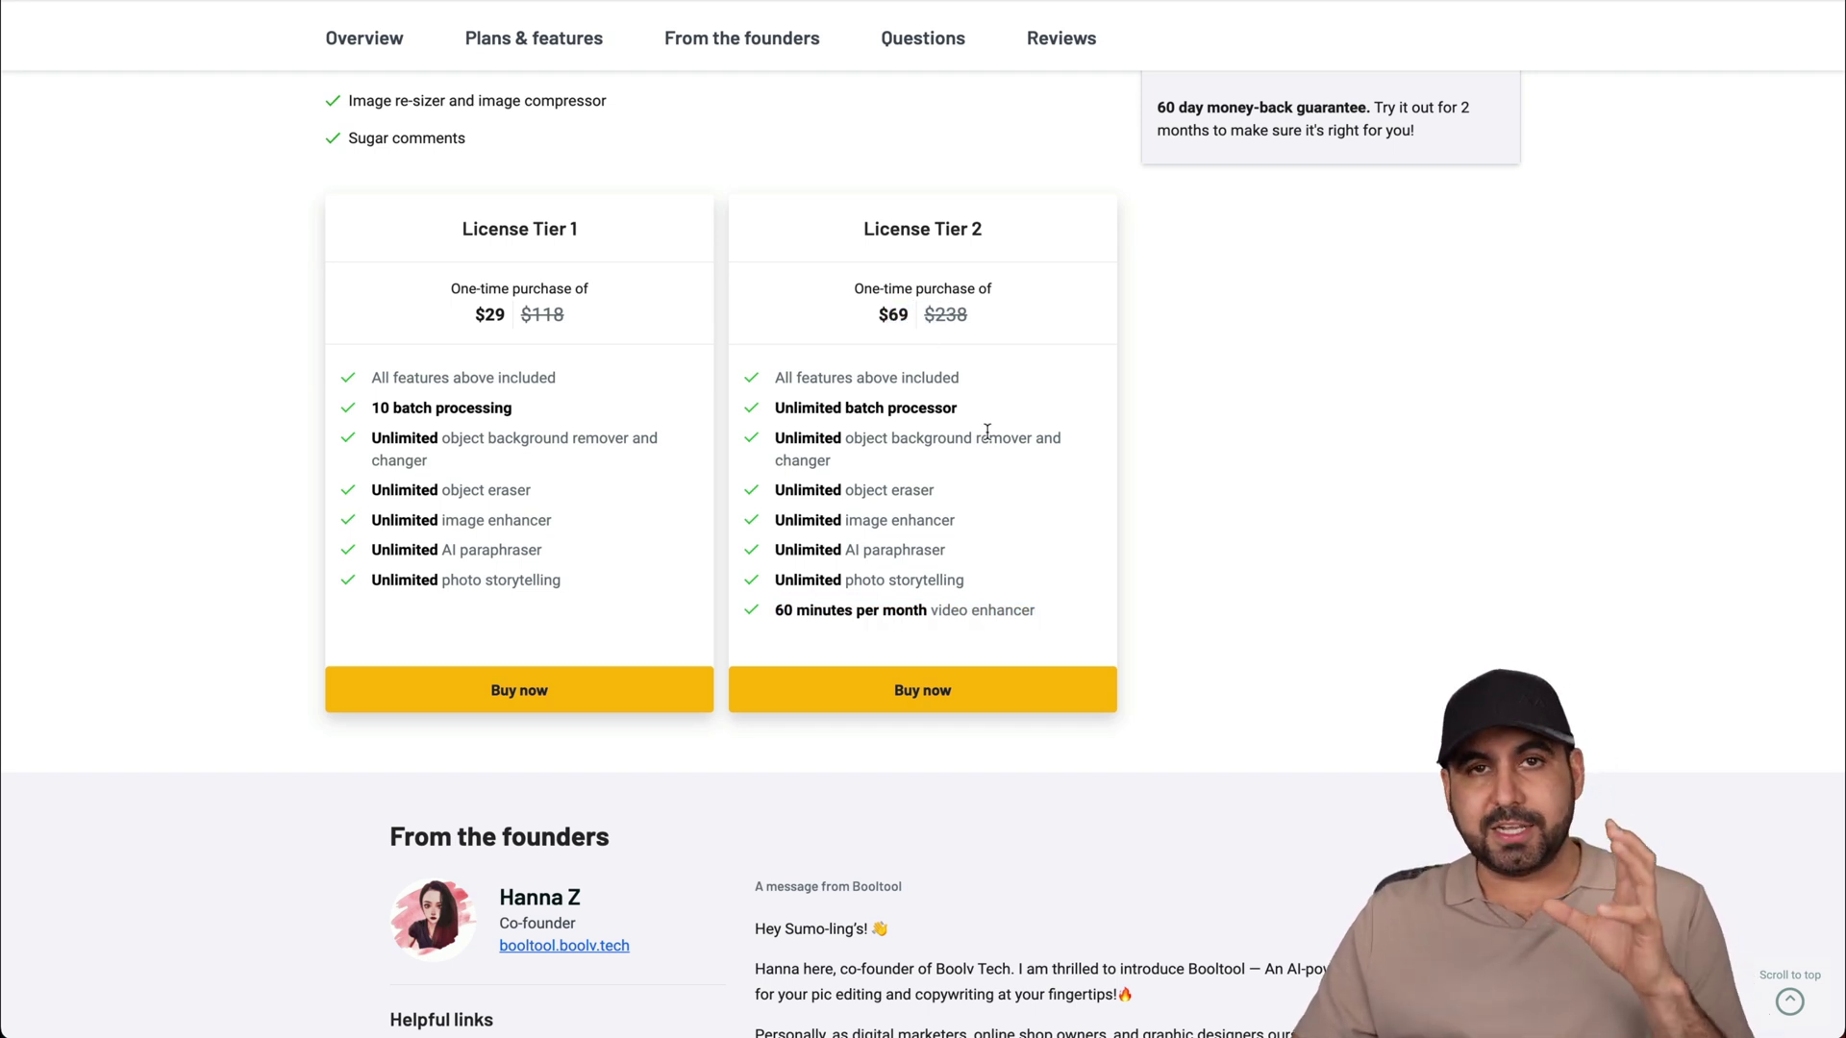